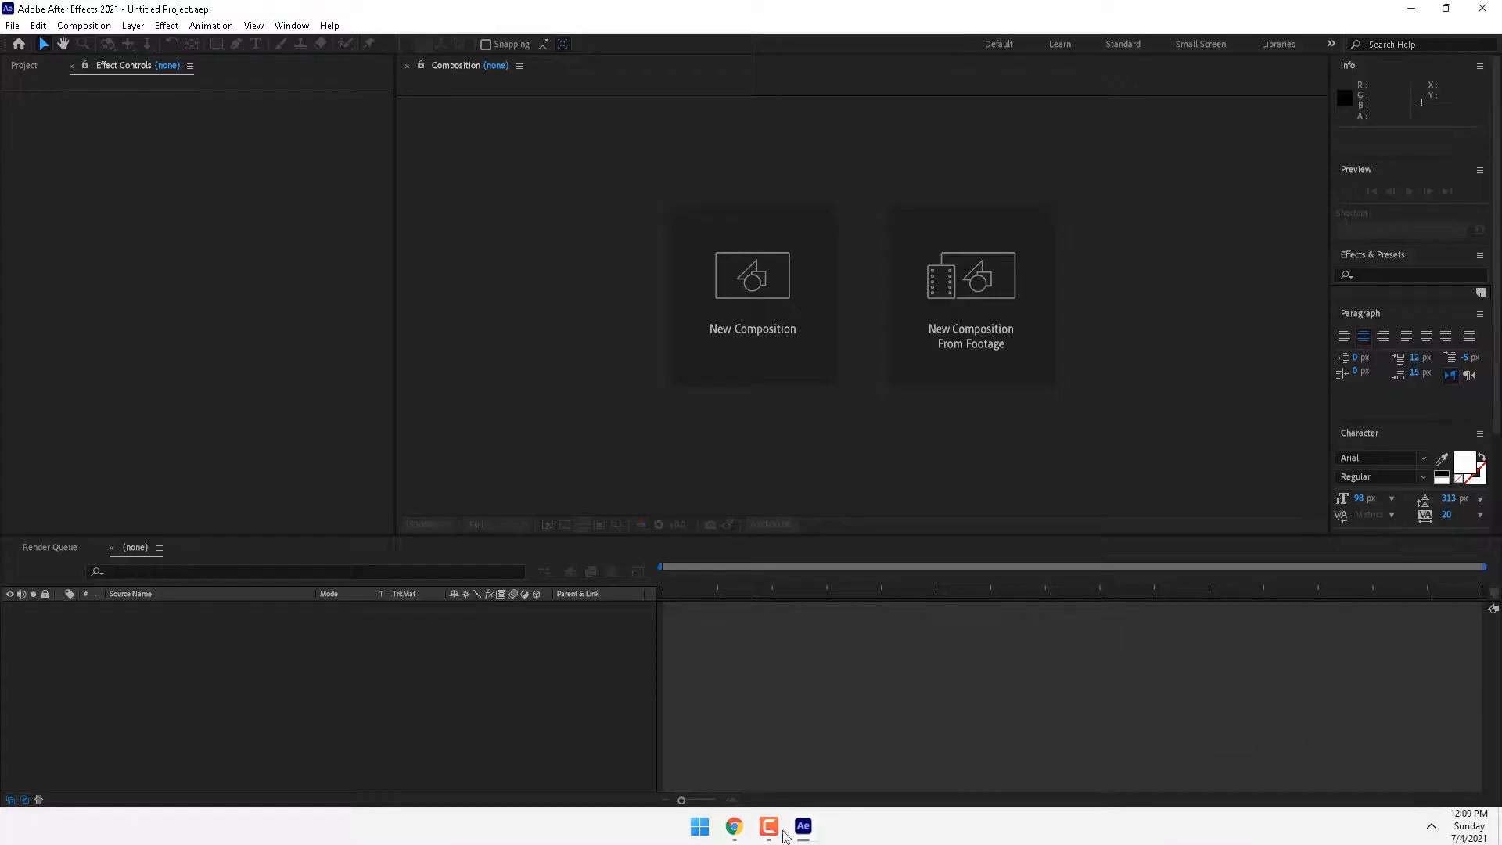
Switch to Chrome and look through the image search results for trapcode particular
{"action": "mouse_move", "coordinate": [757, 829]}
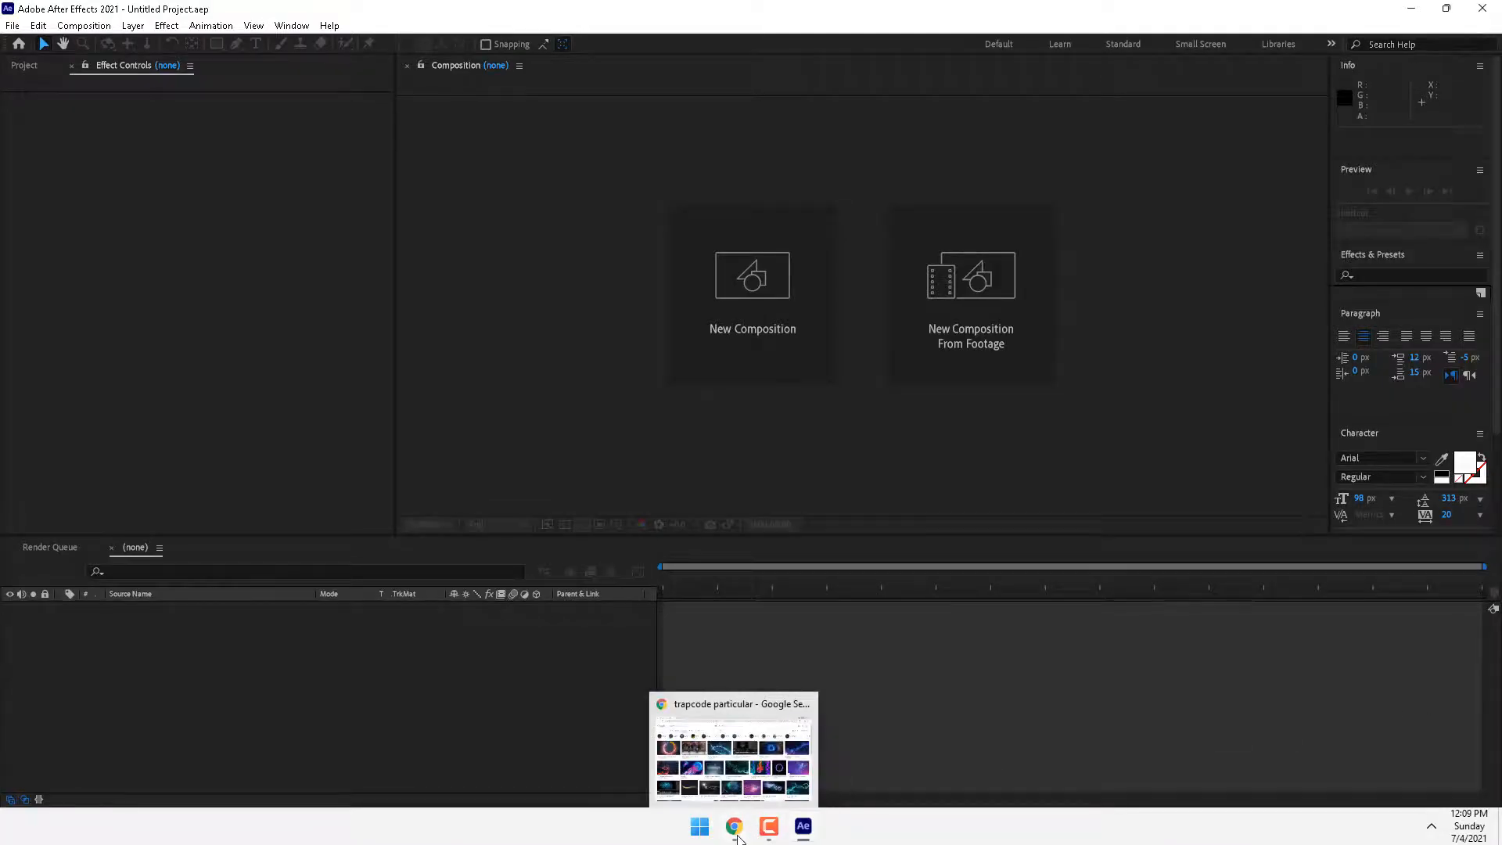
{"action": "left_click", "coordinate": [736, 830]}
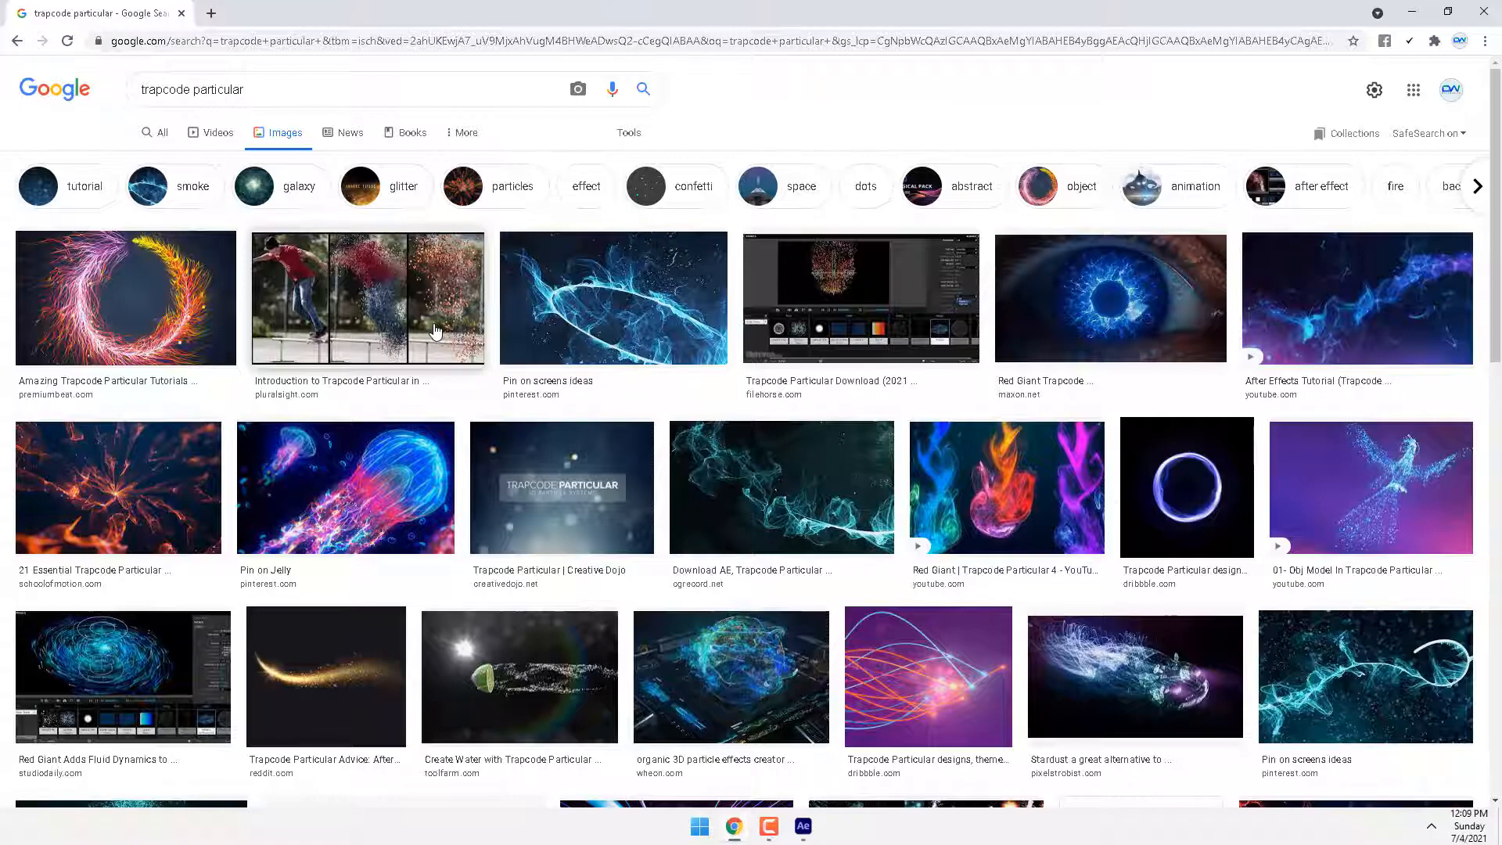
{"action": "left_click_drag", "start_coordinate": [1496, 232], "coordinate": [1499, 439]}
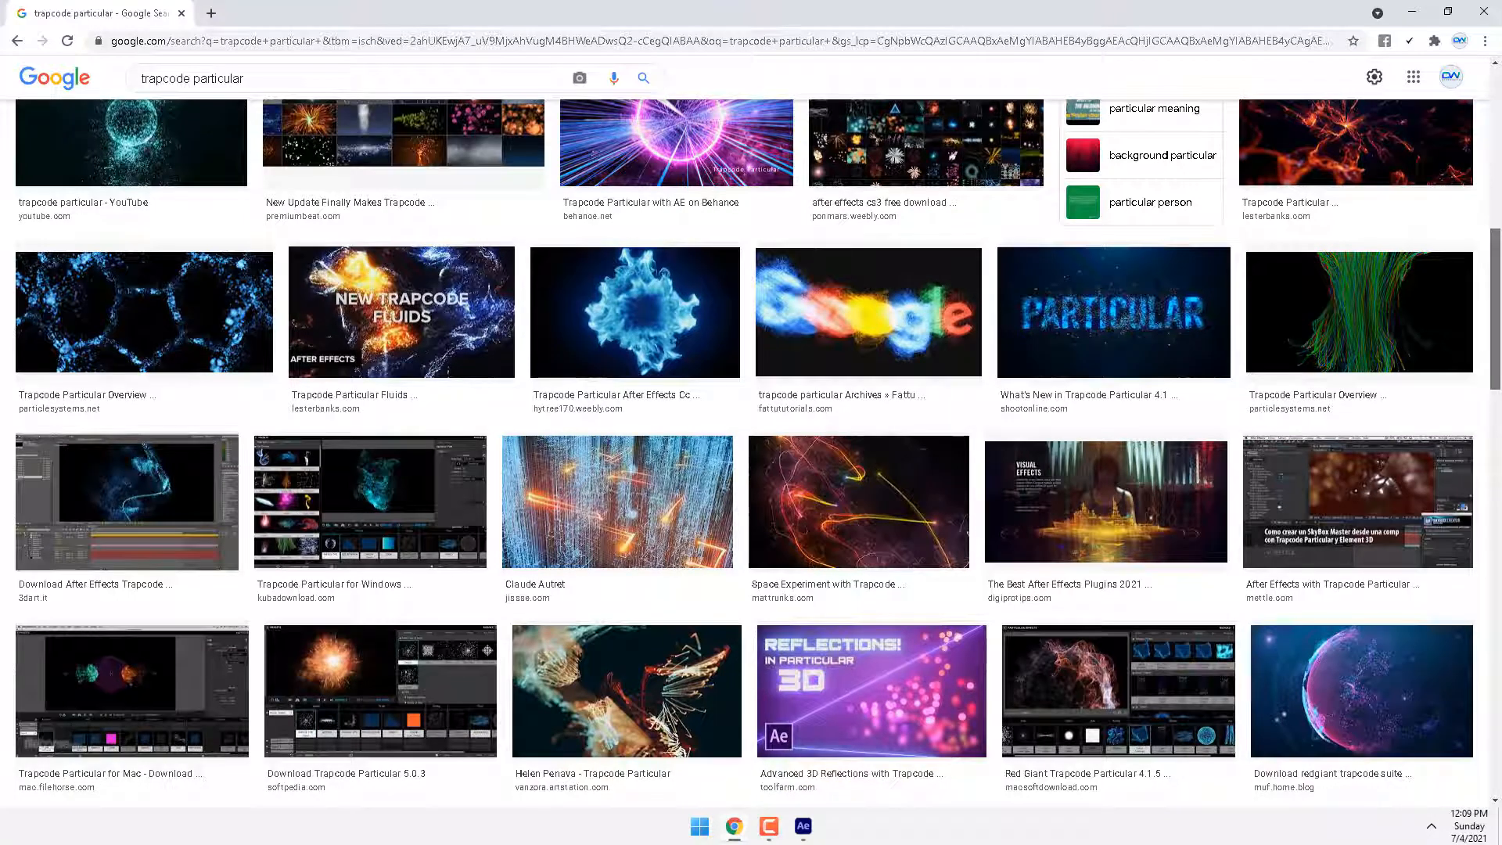
{"action": "left_click", "coordinate": [1413, 7]}
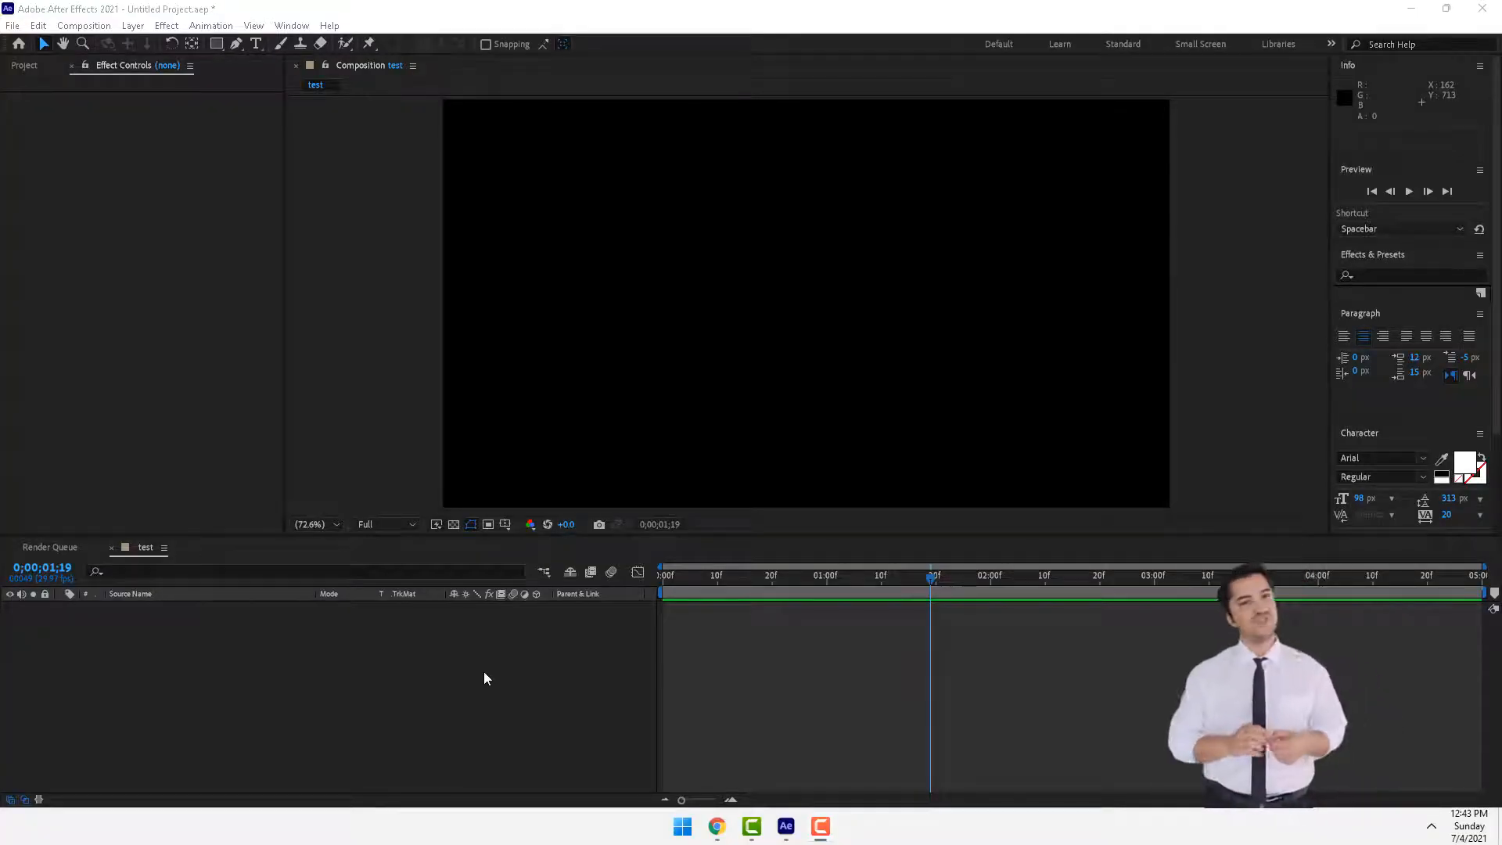
Create a black solid layer of 1280 x 720 px in the test composition and rename it Particular
{"action": "left_click", "coordinate": [133, 25]}
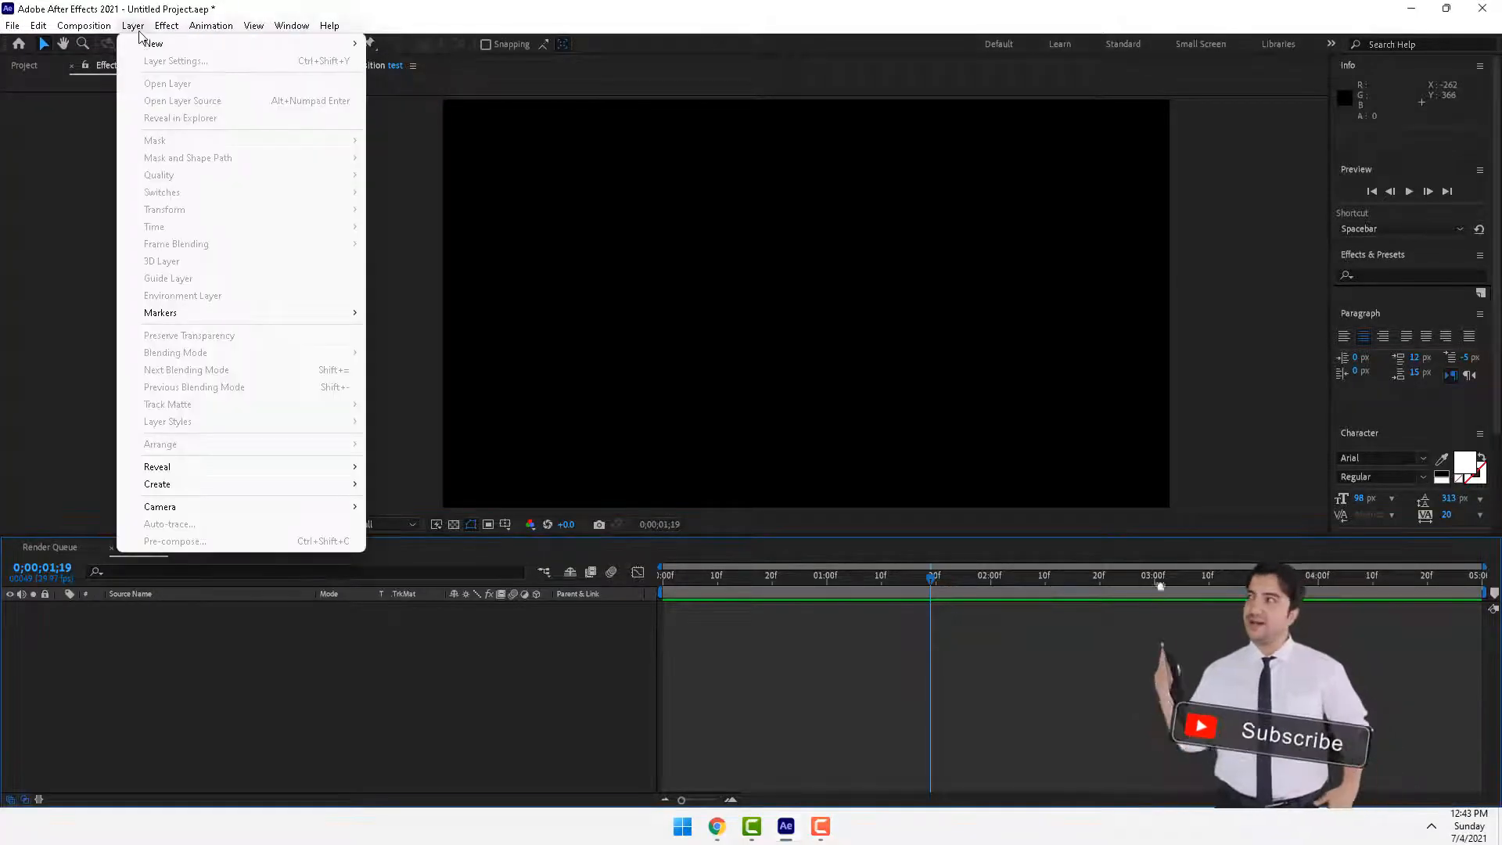
{"action": "mouse_move", "coordinate": [297, 44]}
{"action": "left_click", "coordinate": [401, 60]}
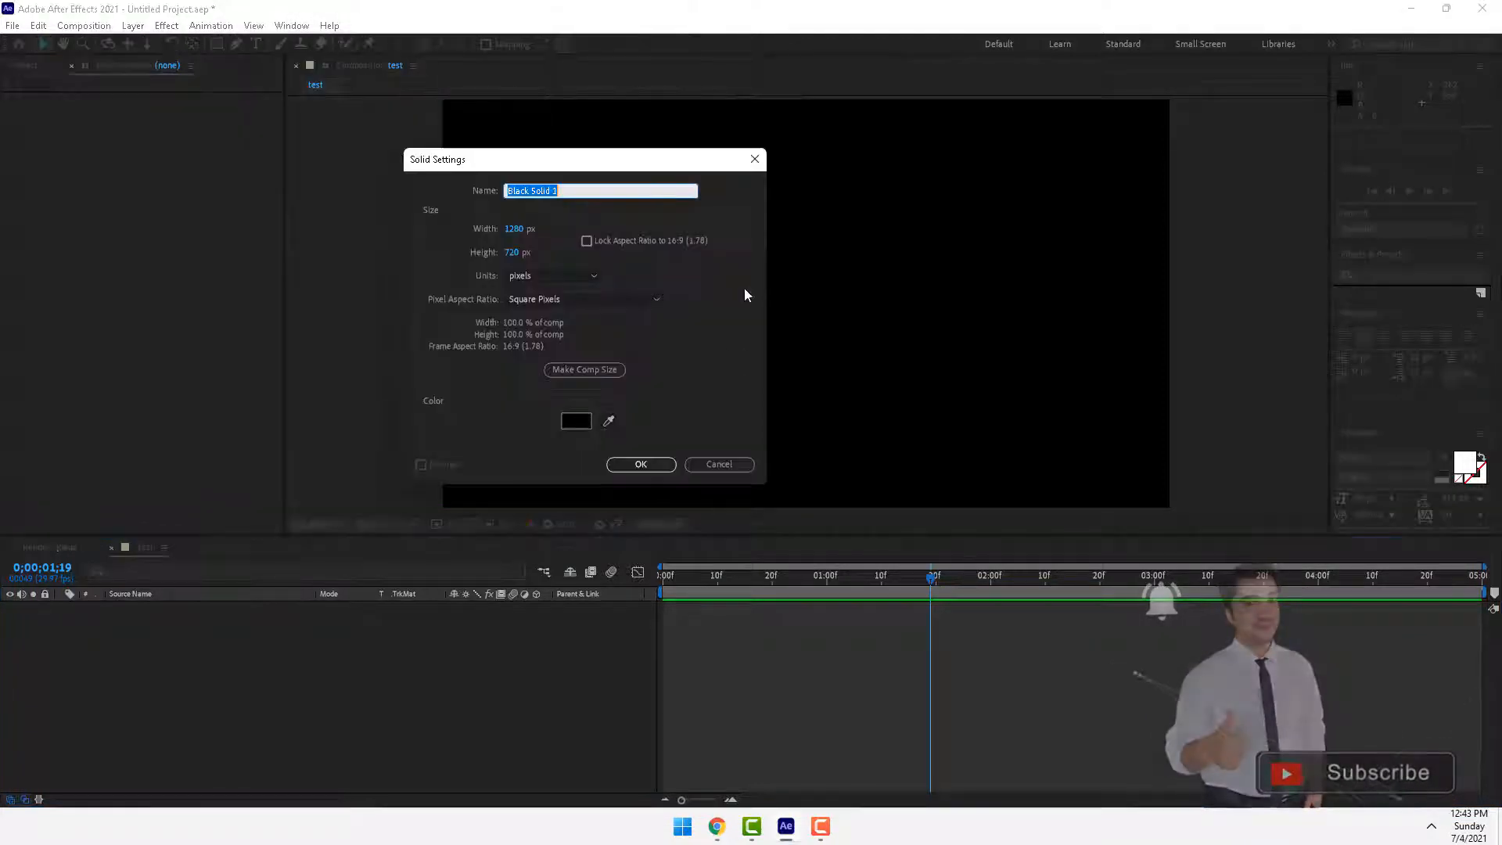
{"action": "left_click", "coordinate": [646, 464]}
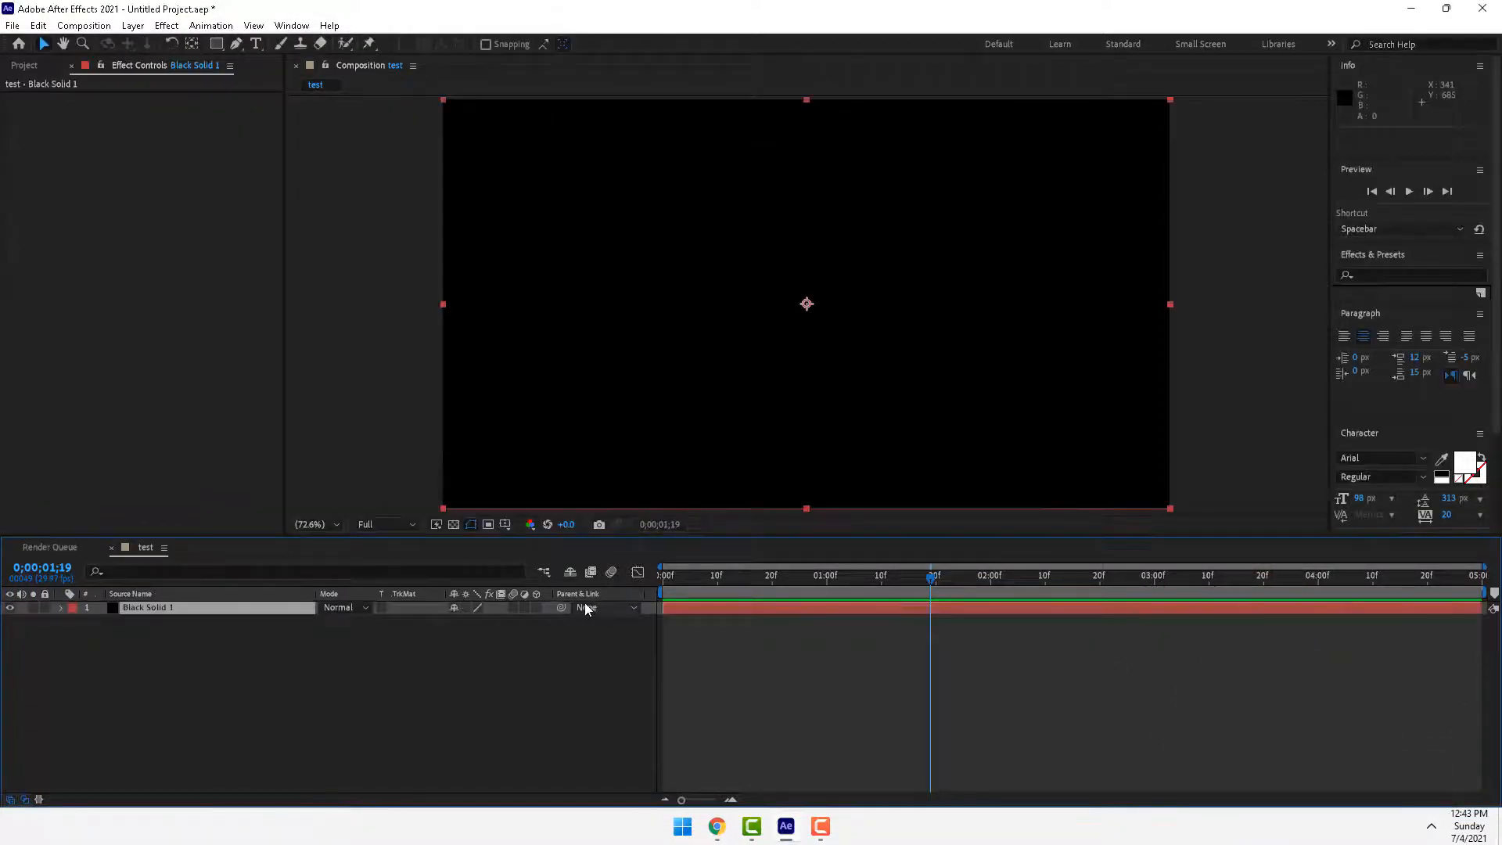
{"action": "right_click", "coordinate": [144, 609]}
{"action": "left_click", "coordinate": [187, 581]}
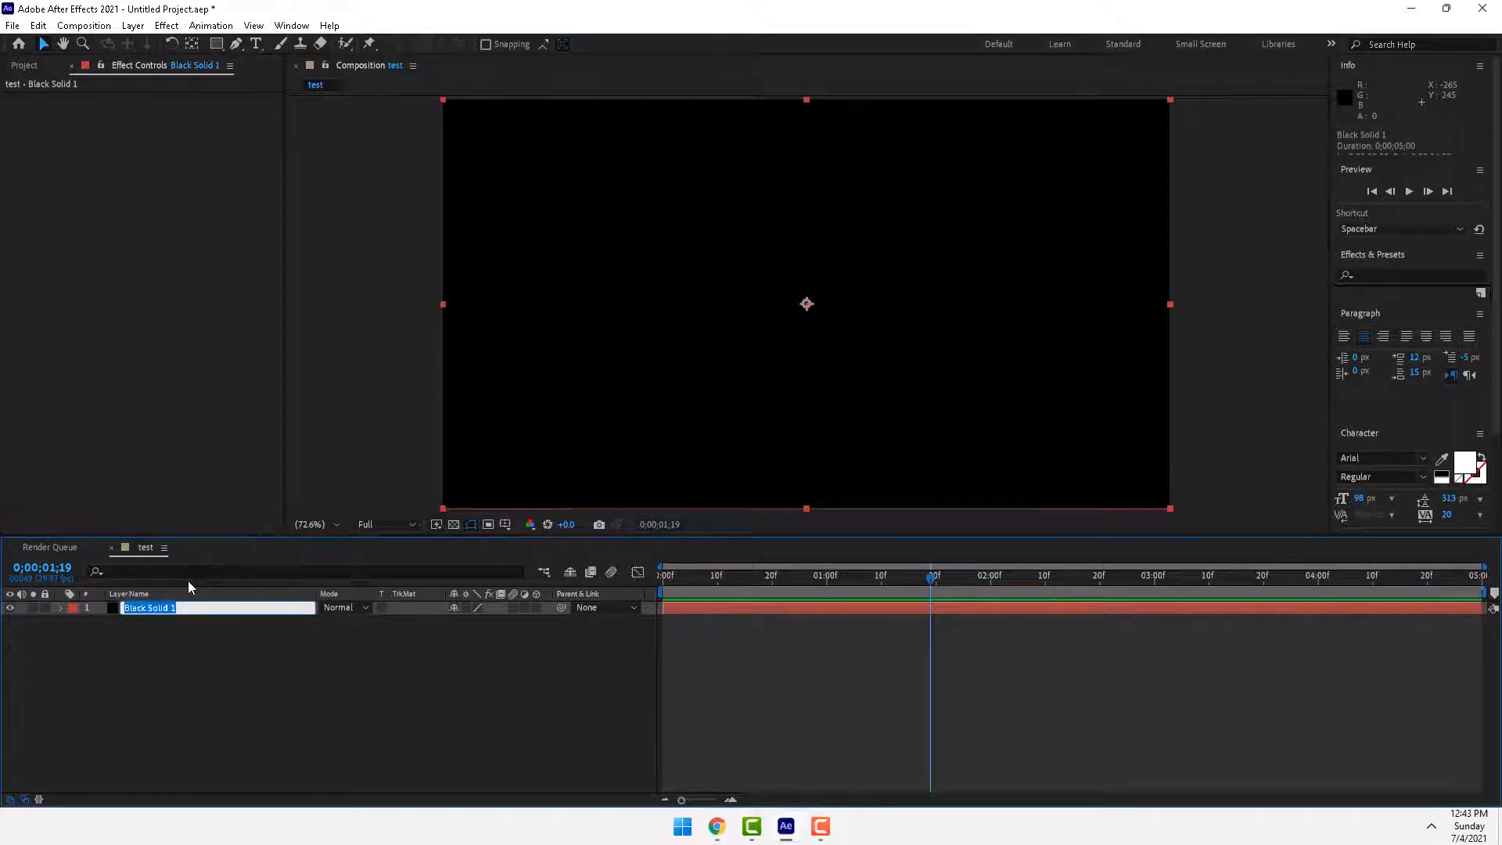
{"action": "type", "text": "Particular"}
{"action": "key", "text": "Return"}
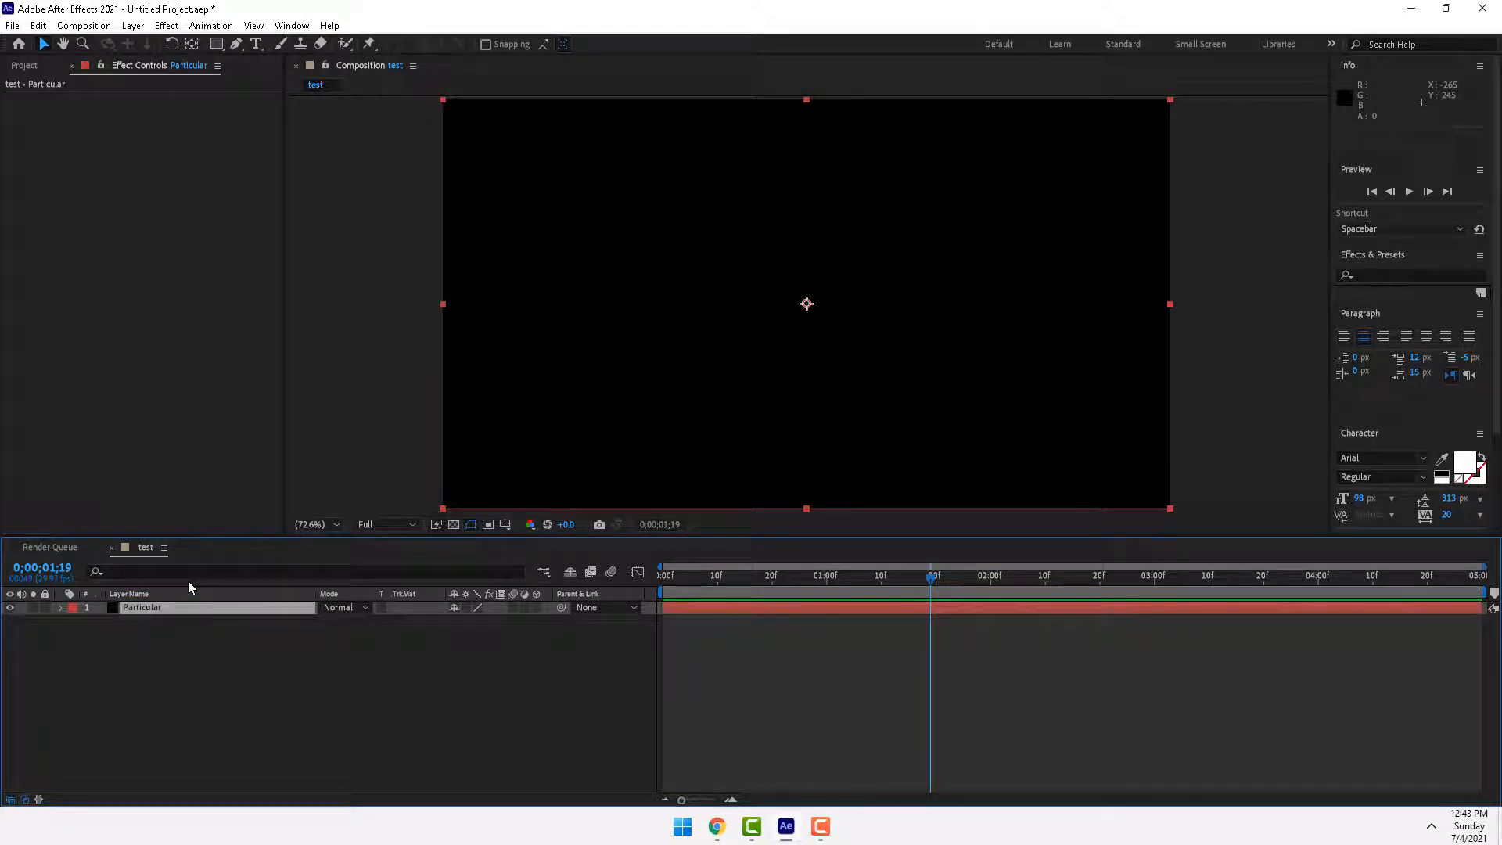
Apply the RG Trapcode Particular effect to the solid and preview the particles up to frame 0;00;00;25
{"action": "left_click", "coordinate": [167, 25]}
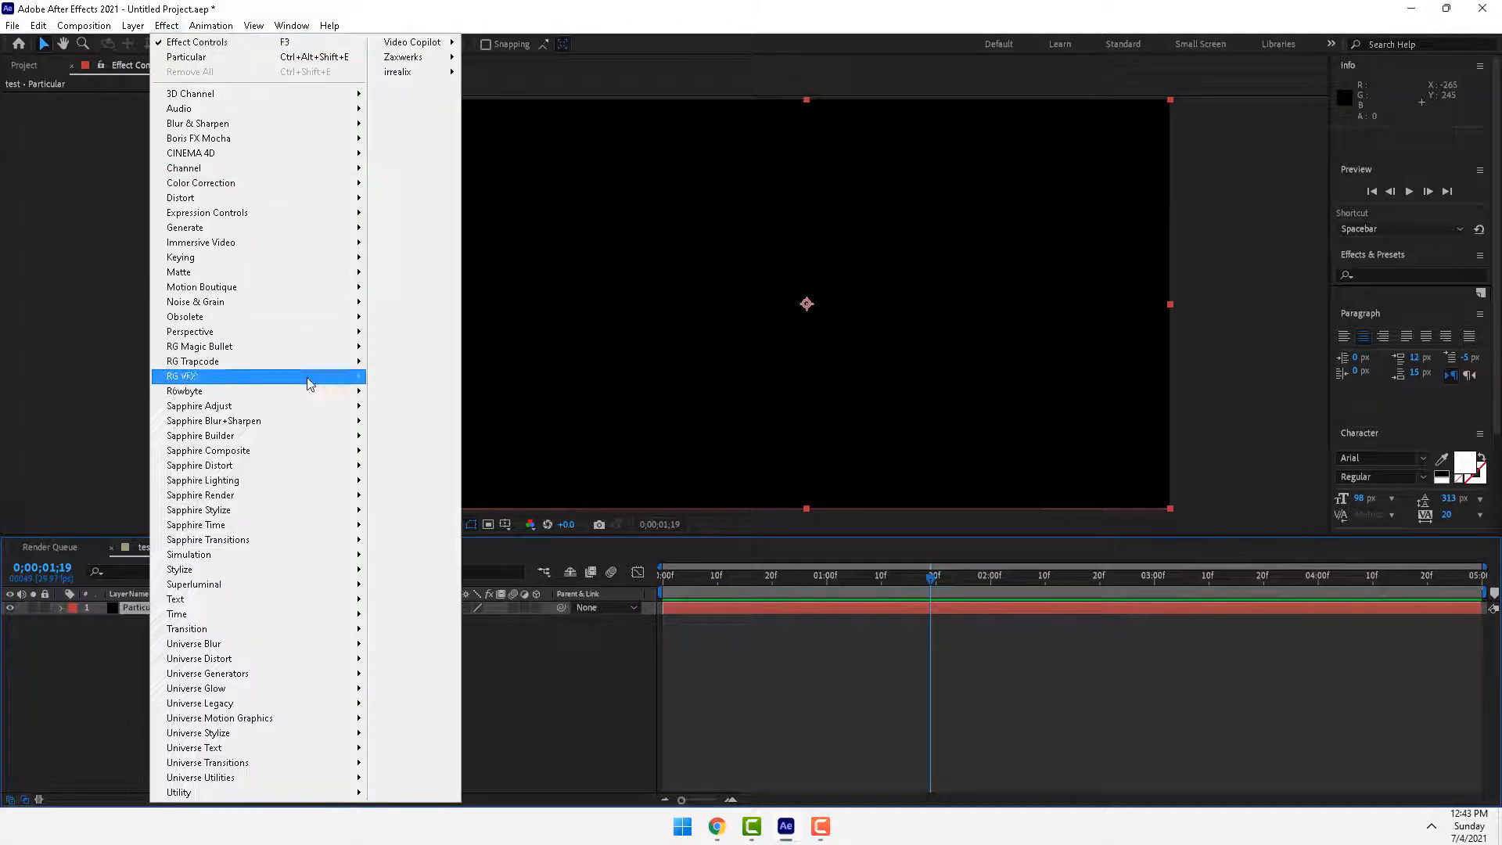
{"action": "mouse_move", "coordinate": [238, 365]}
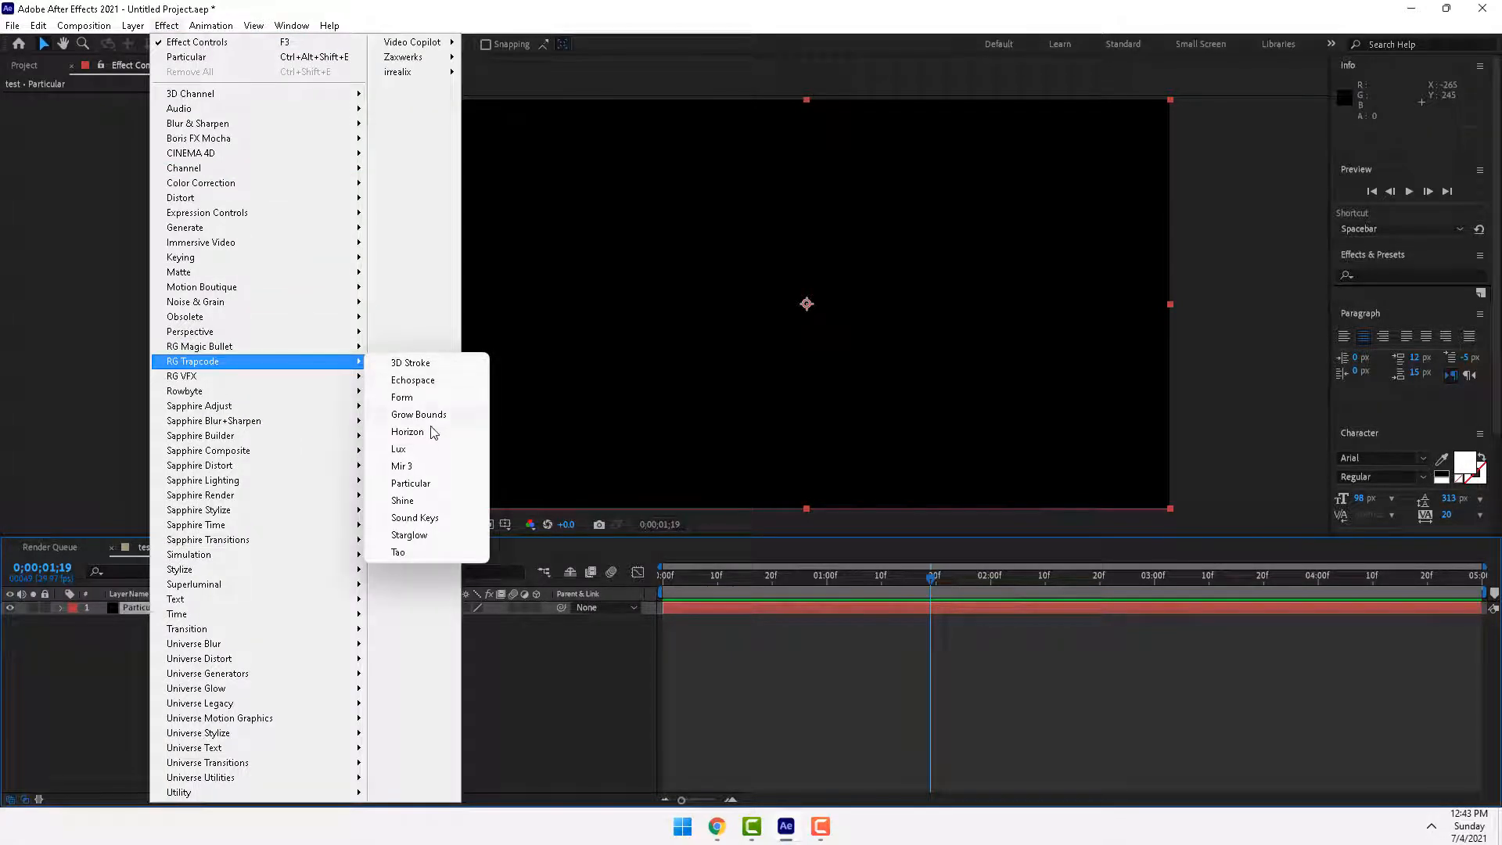
{"action": "left_click", "coordinate": [420, 485]}
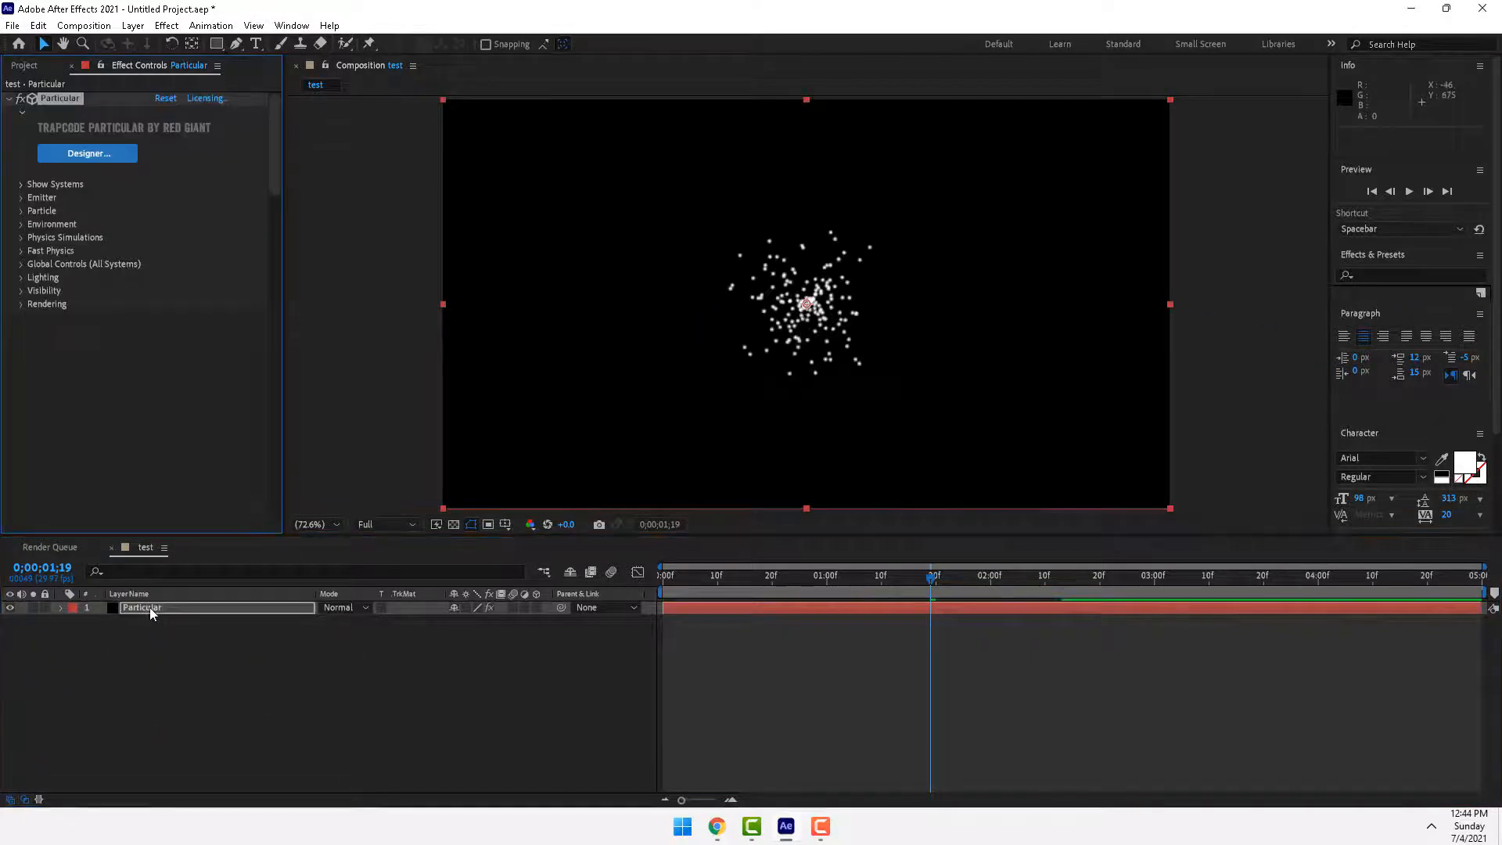
{"action": "left_click_drag", "start_coordinate": [696, 579], "coordinate": [772, 605]}
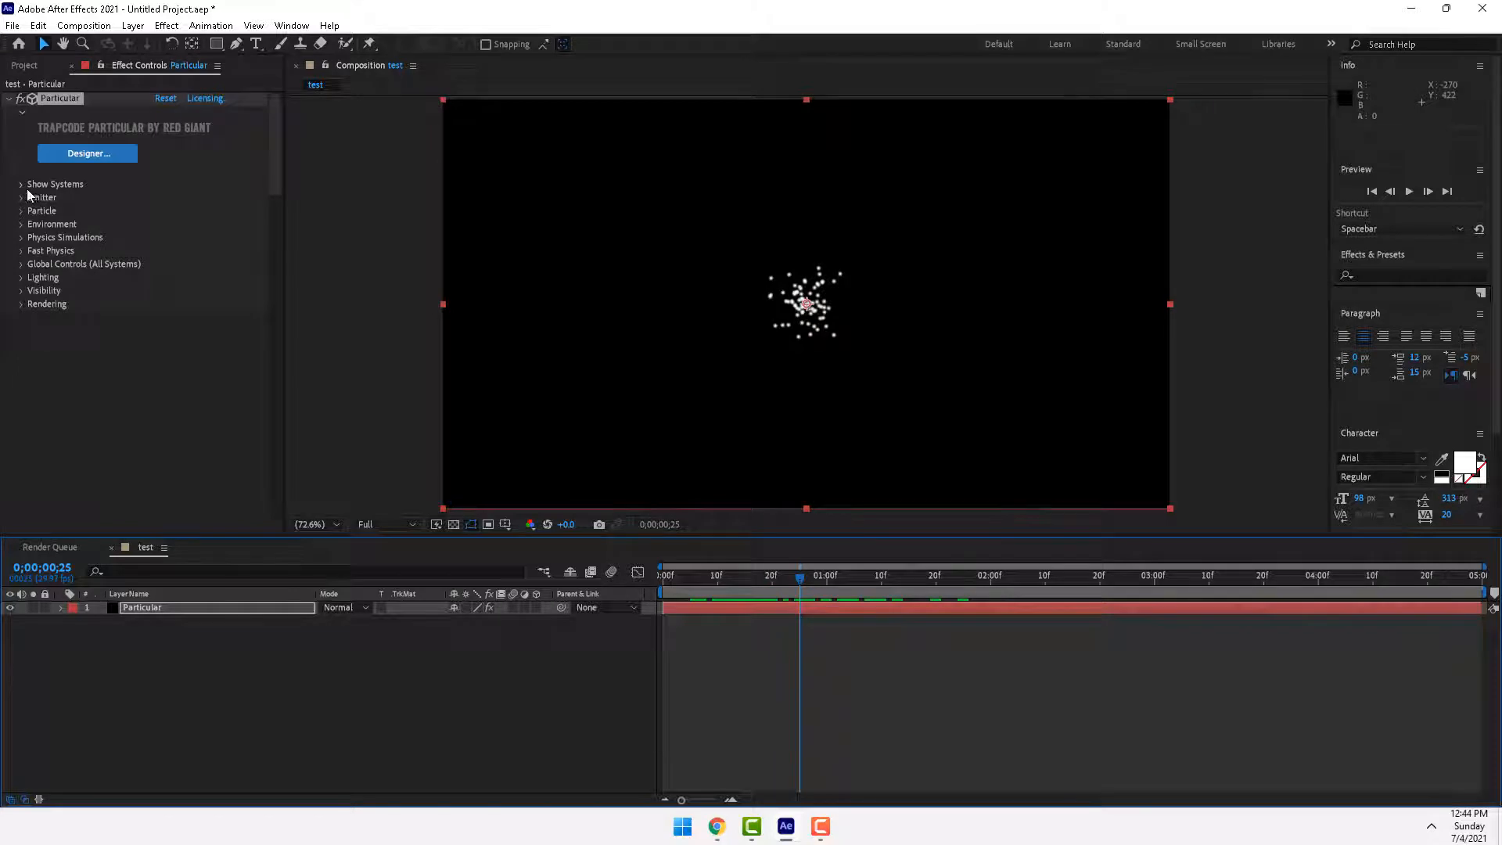
Browse the emitter type and motion blocks in the Particular Designer, leave it without applying, and view the Show Systems settings
{"action": "left_click", "coordinate": [81, 154]}
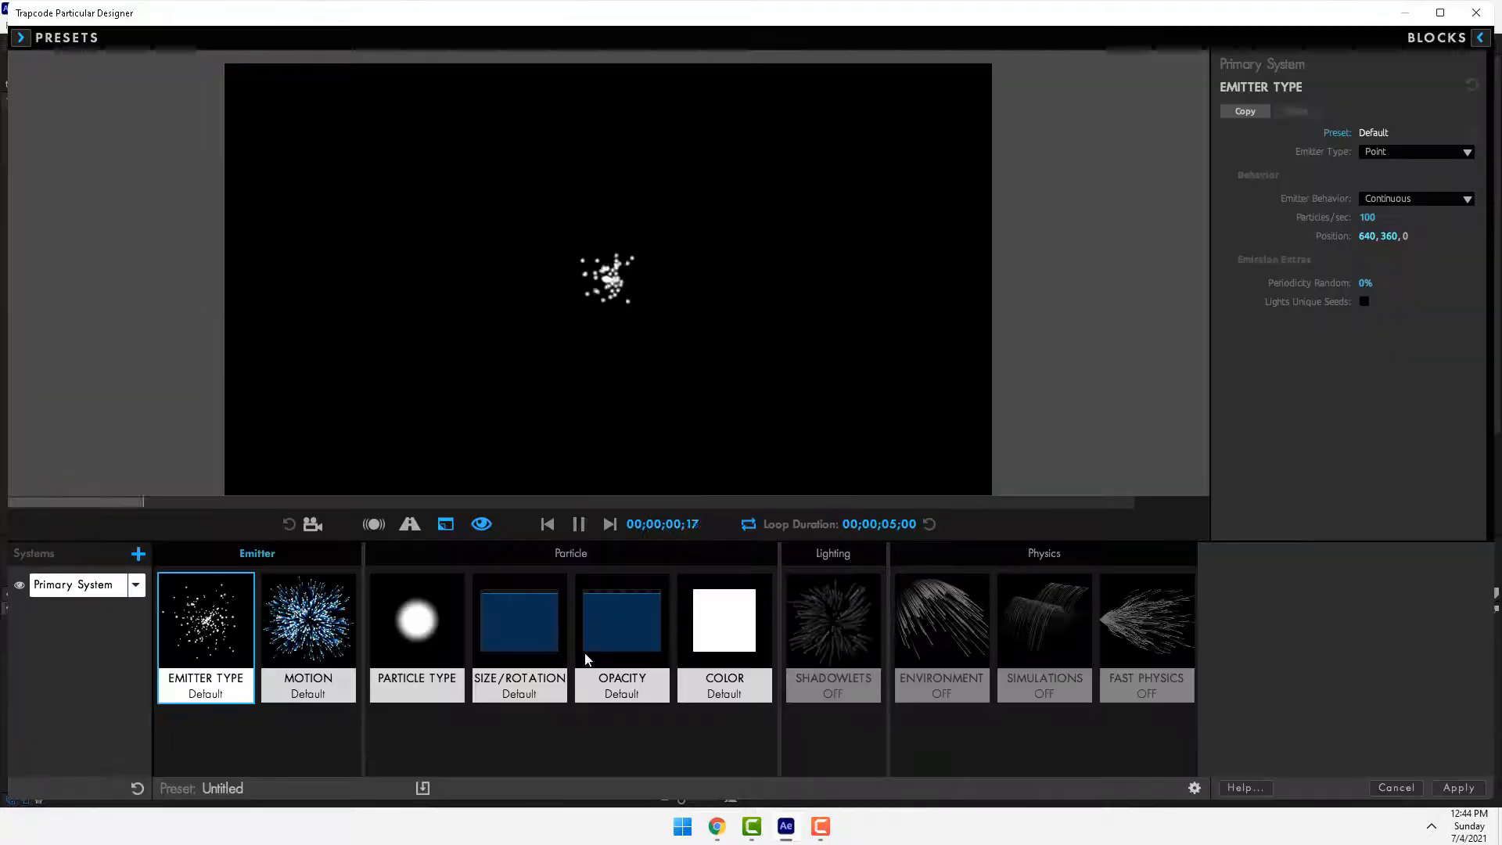
{"action": "left_click", "coordinate": [227, 628]}
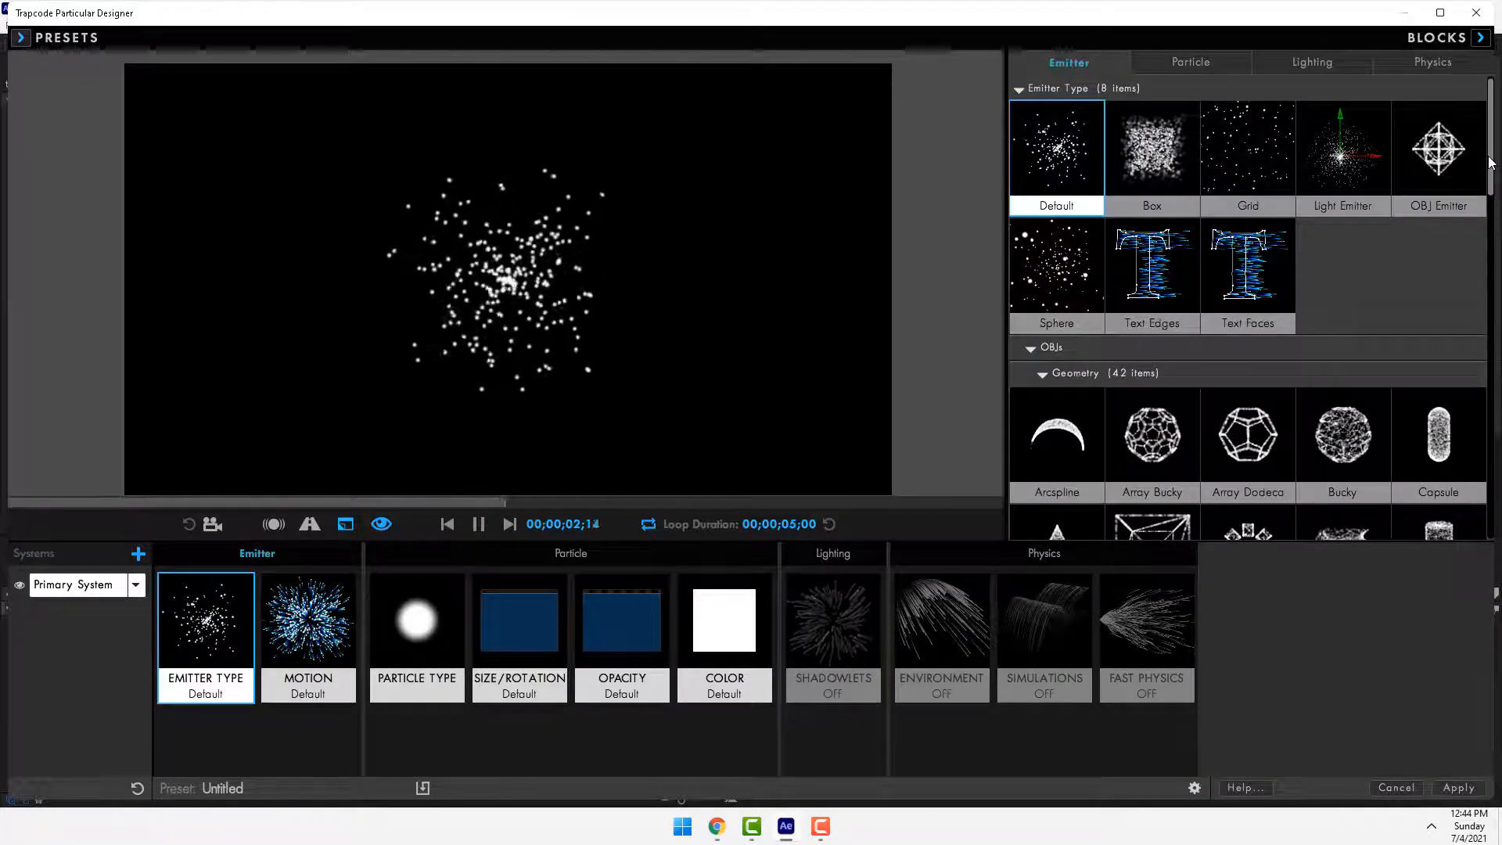
{"action": "left_click_drag", "start_coordinate": [1493, 139], "coordinate": [1466, 177]}
{"action": "scroll", "coordinate": [1465, 177], "scroll_direction": "up", "scroll_amount": 3}
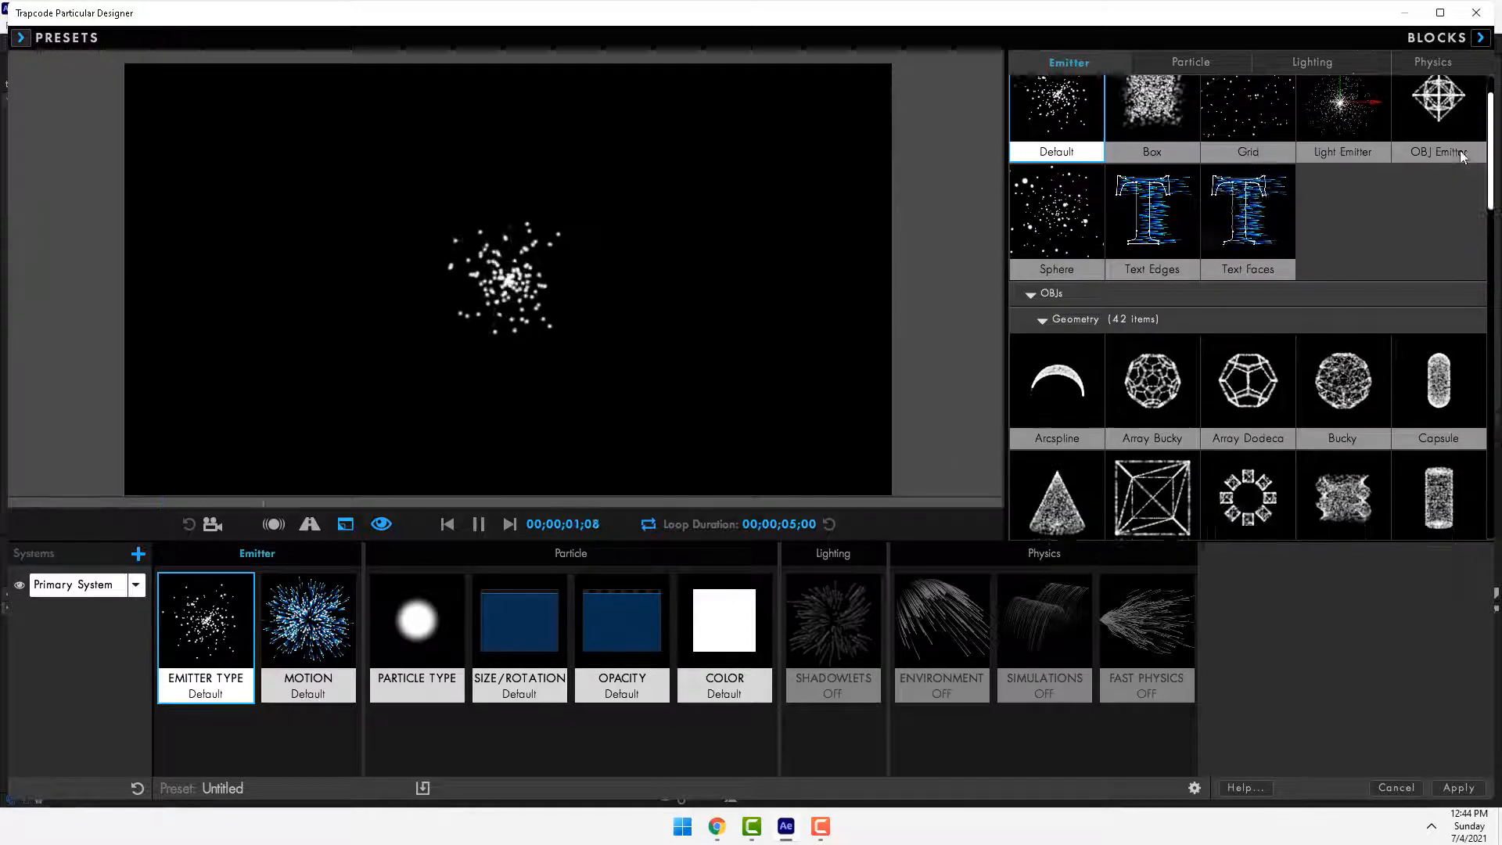
{"action": "scroll", "coordinate": [1456, 310], "scroll_direction": "down", "scroll_amount": 10}
{"action": "scroll", "coordinate": [1457, 310], "scroll_direction": "down", "scroll_amount": 8}
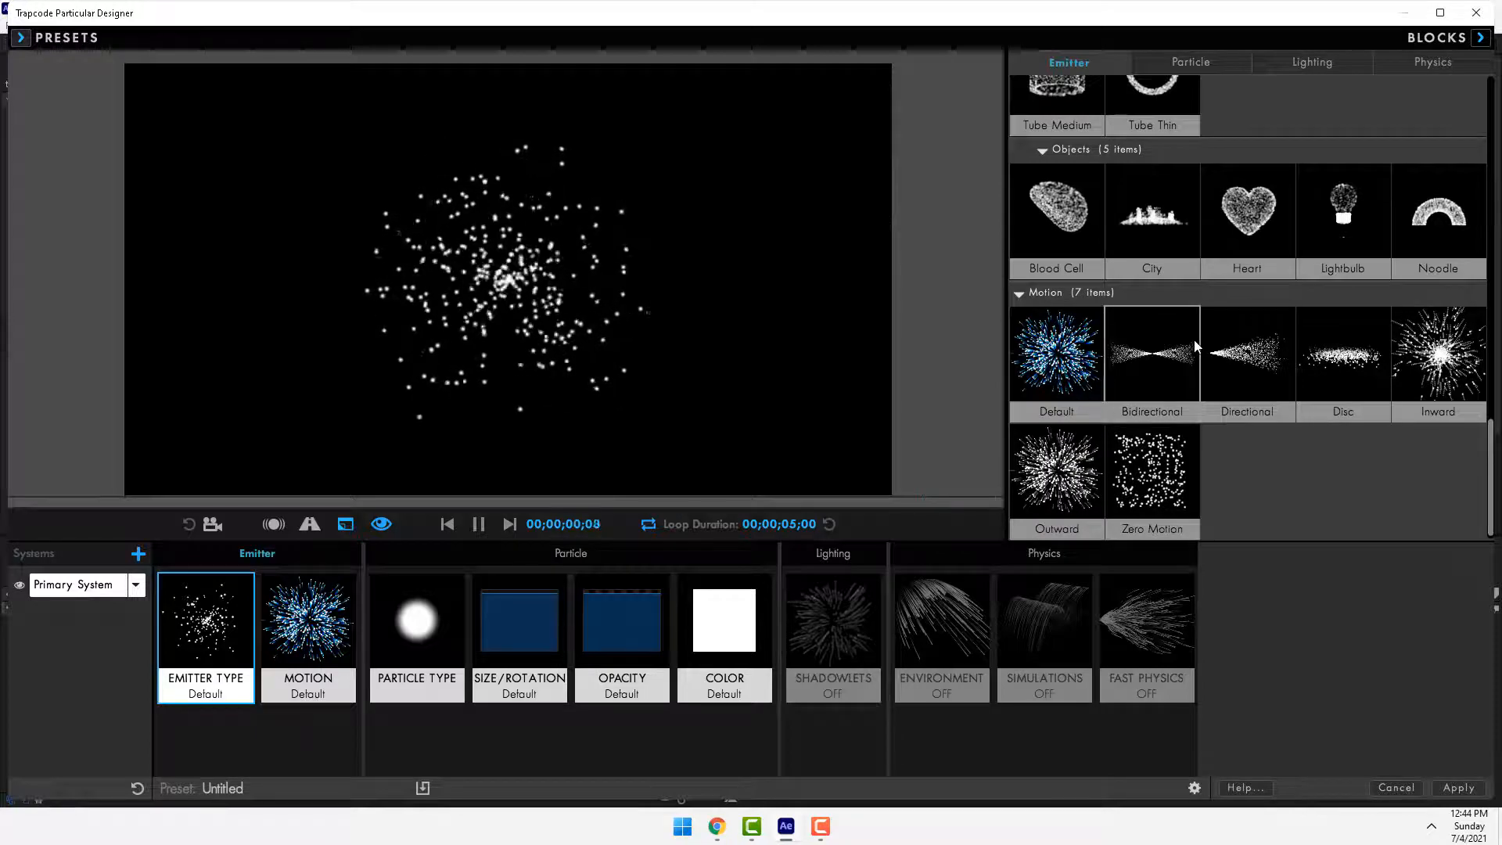
{"action": "left_click", "coordinate": [1397, 788]}
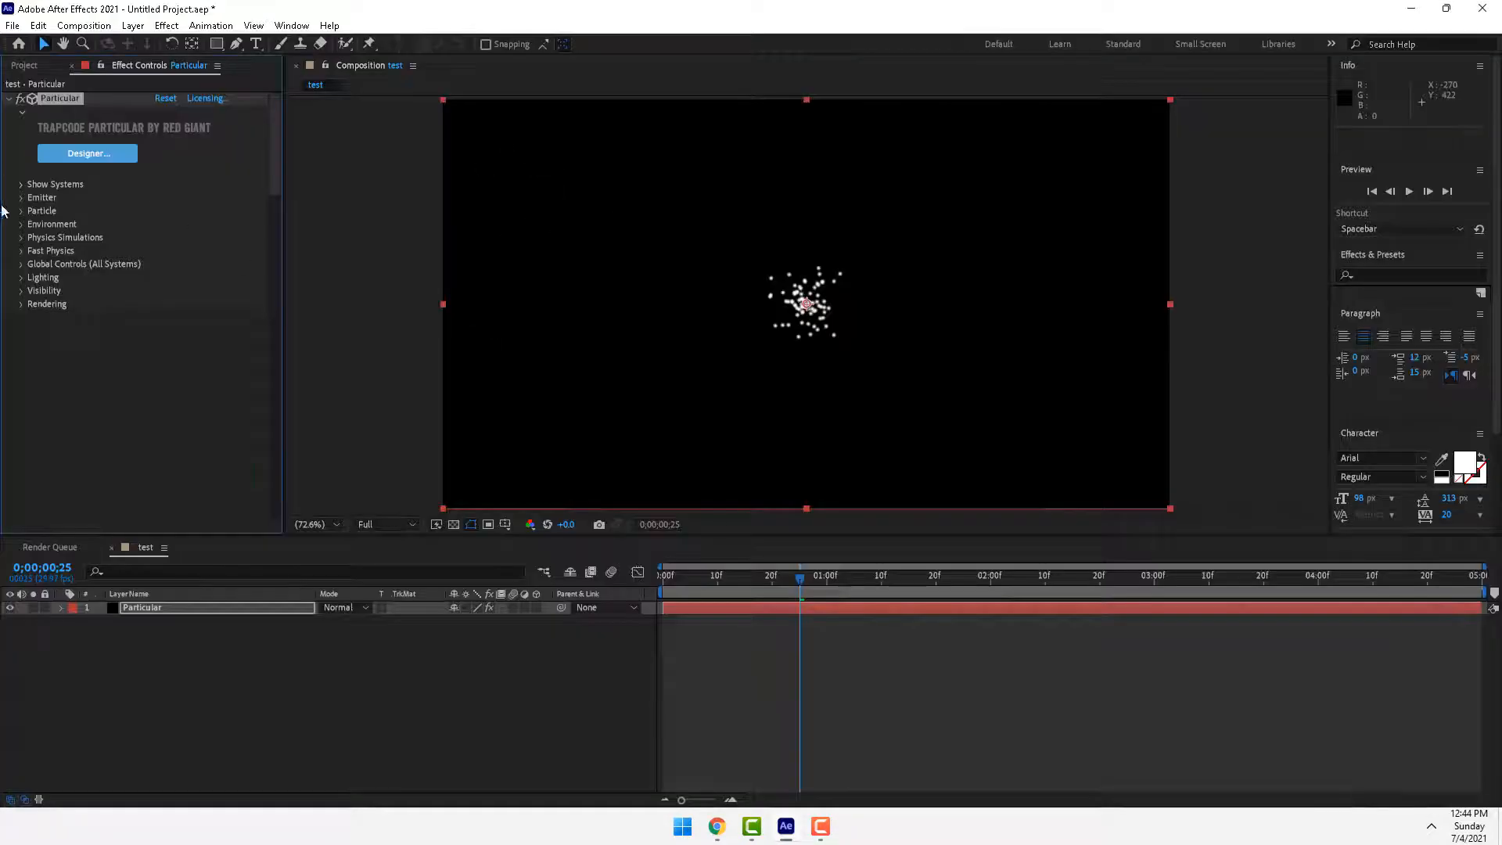
{"action": "left_click", "coordinate": [19, 185]}
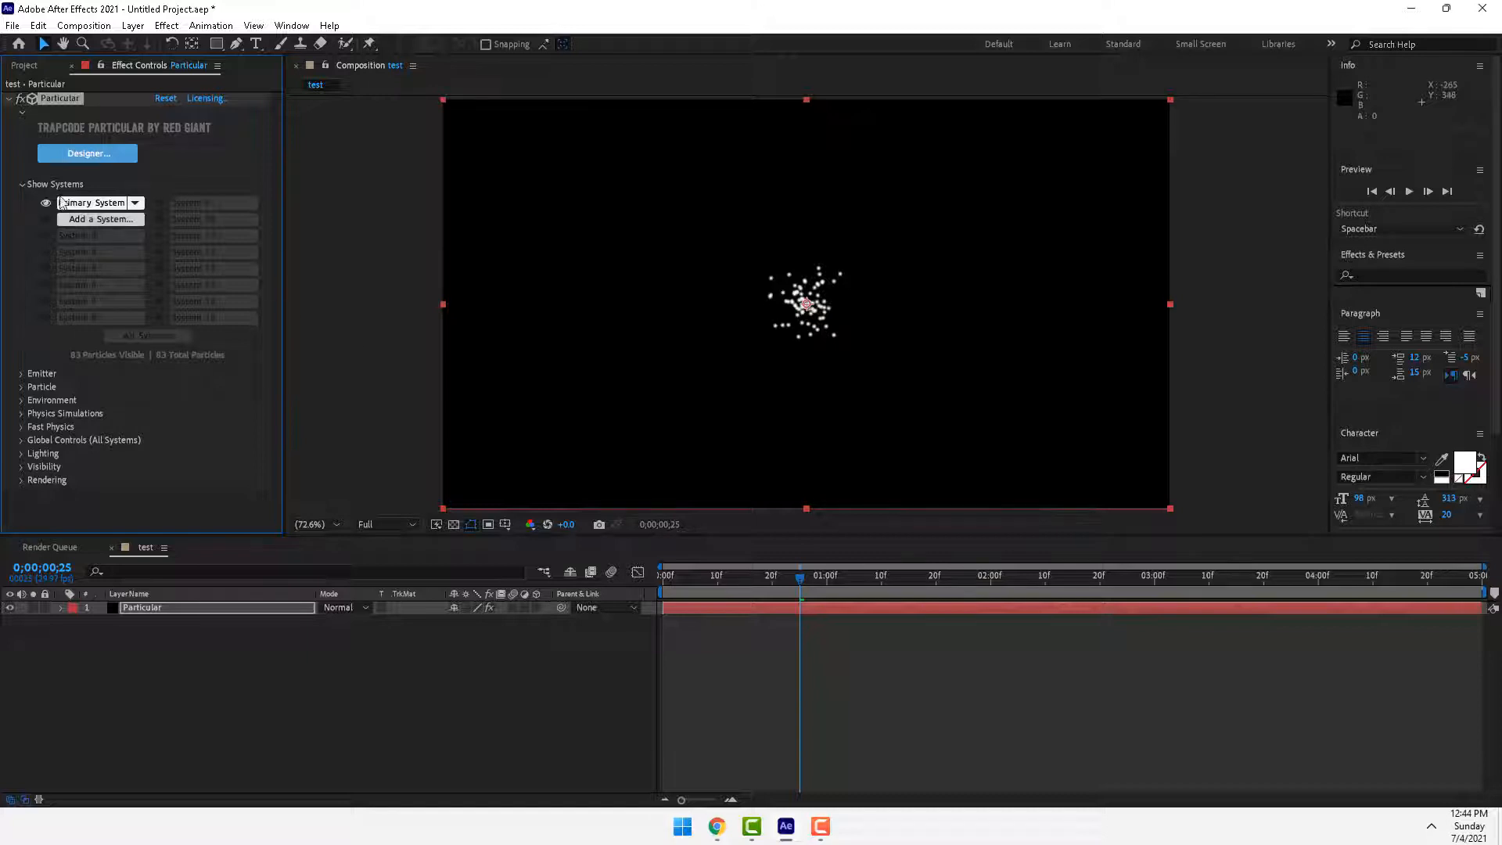
{"action": "left_click", "coordinate": [22, 183]}
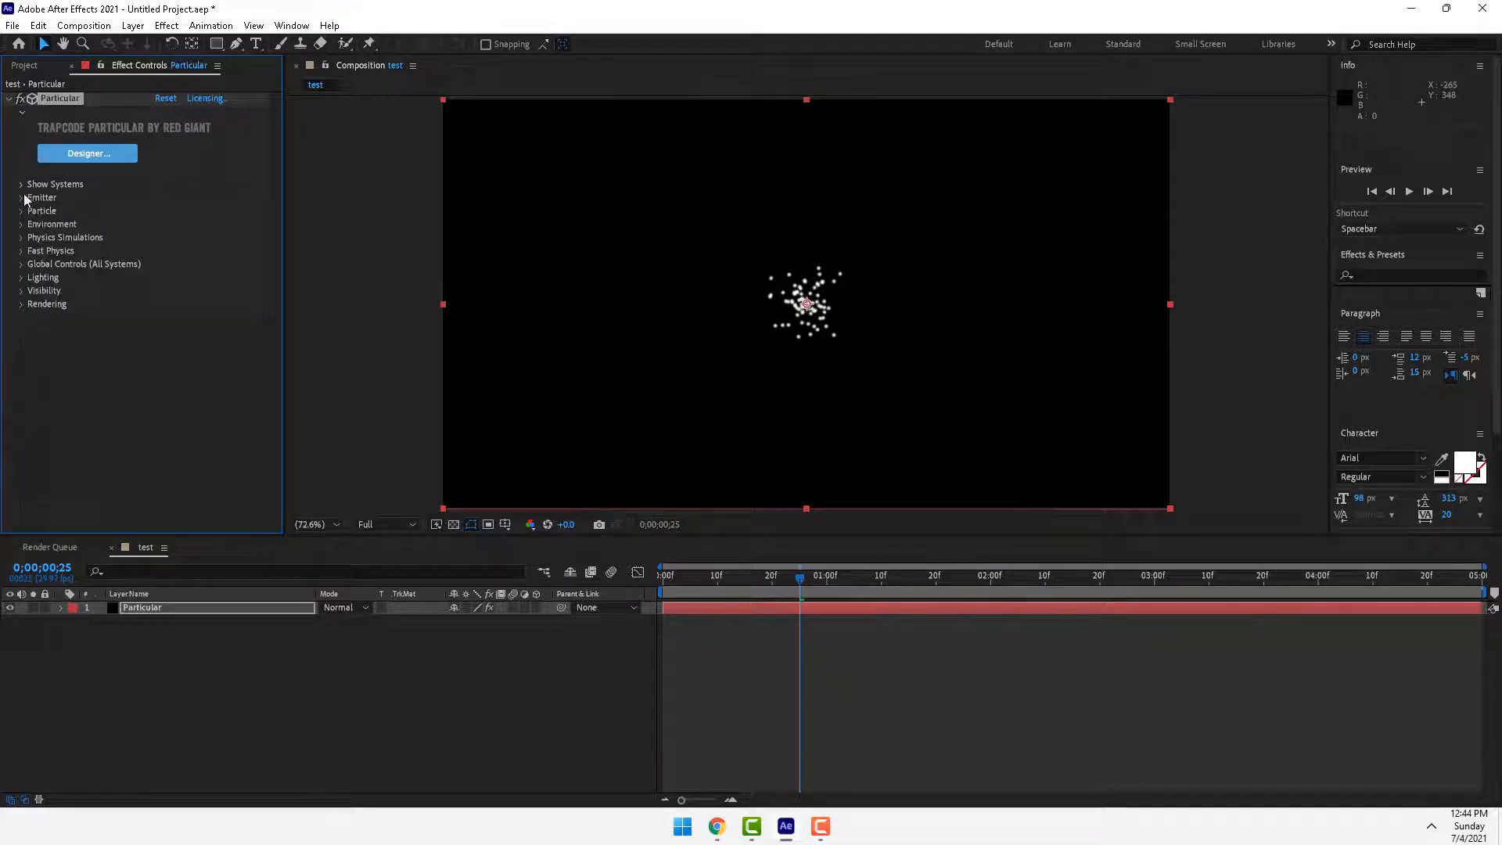
Try the Box, Sphere and Grid emitter types in Particular's Emitter settings, and return the type to Point
{"action": "left_click", "coordinate": [23, 198]}
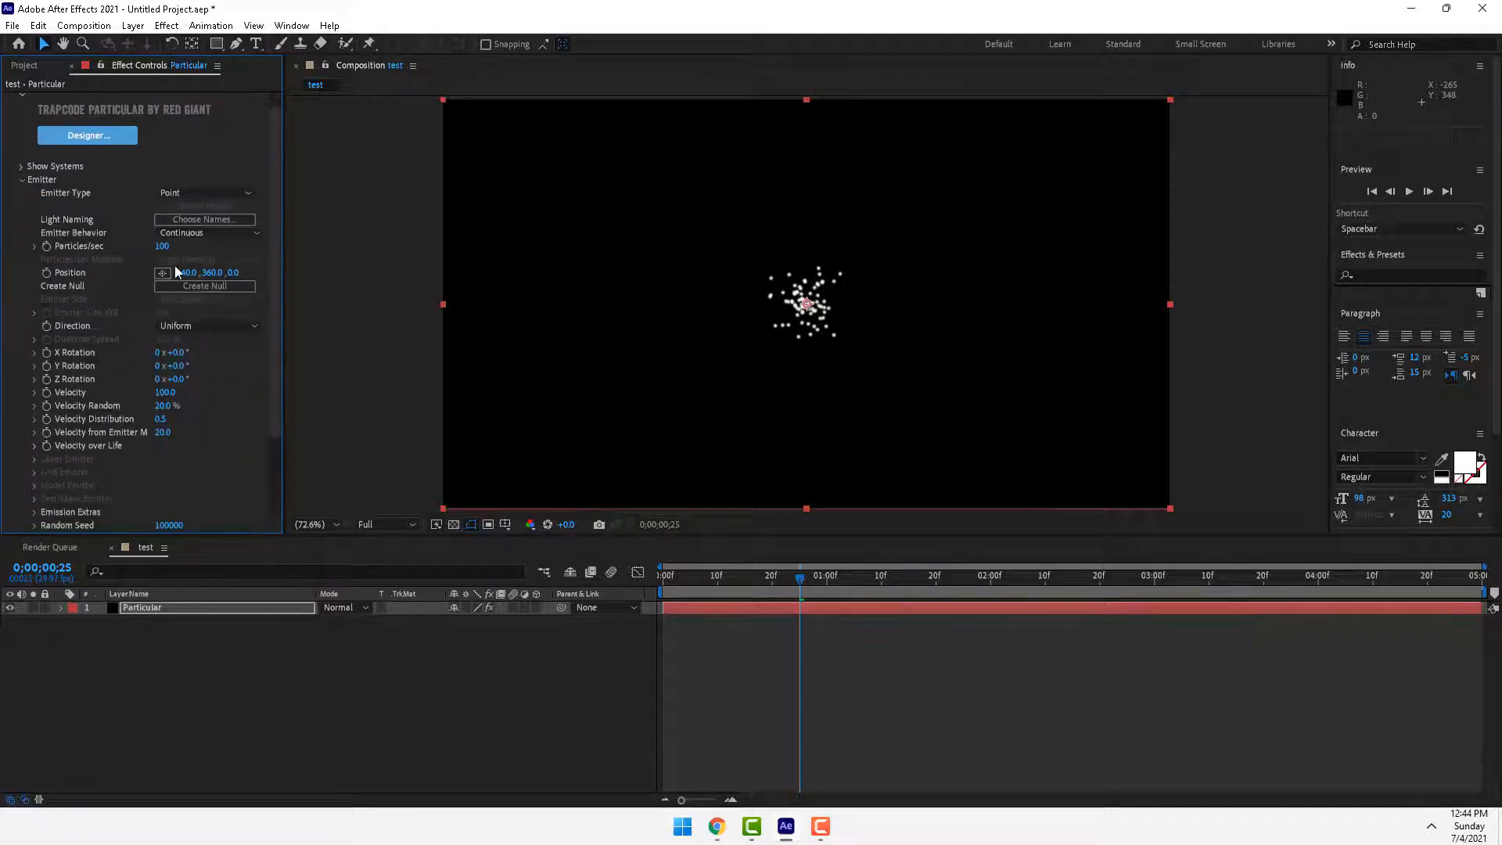
{"action": "left_click", "coordinate": [243, 199]}
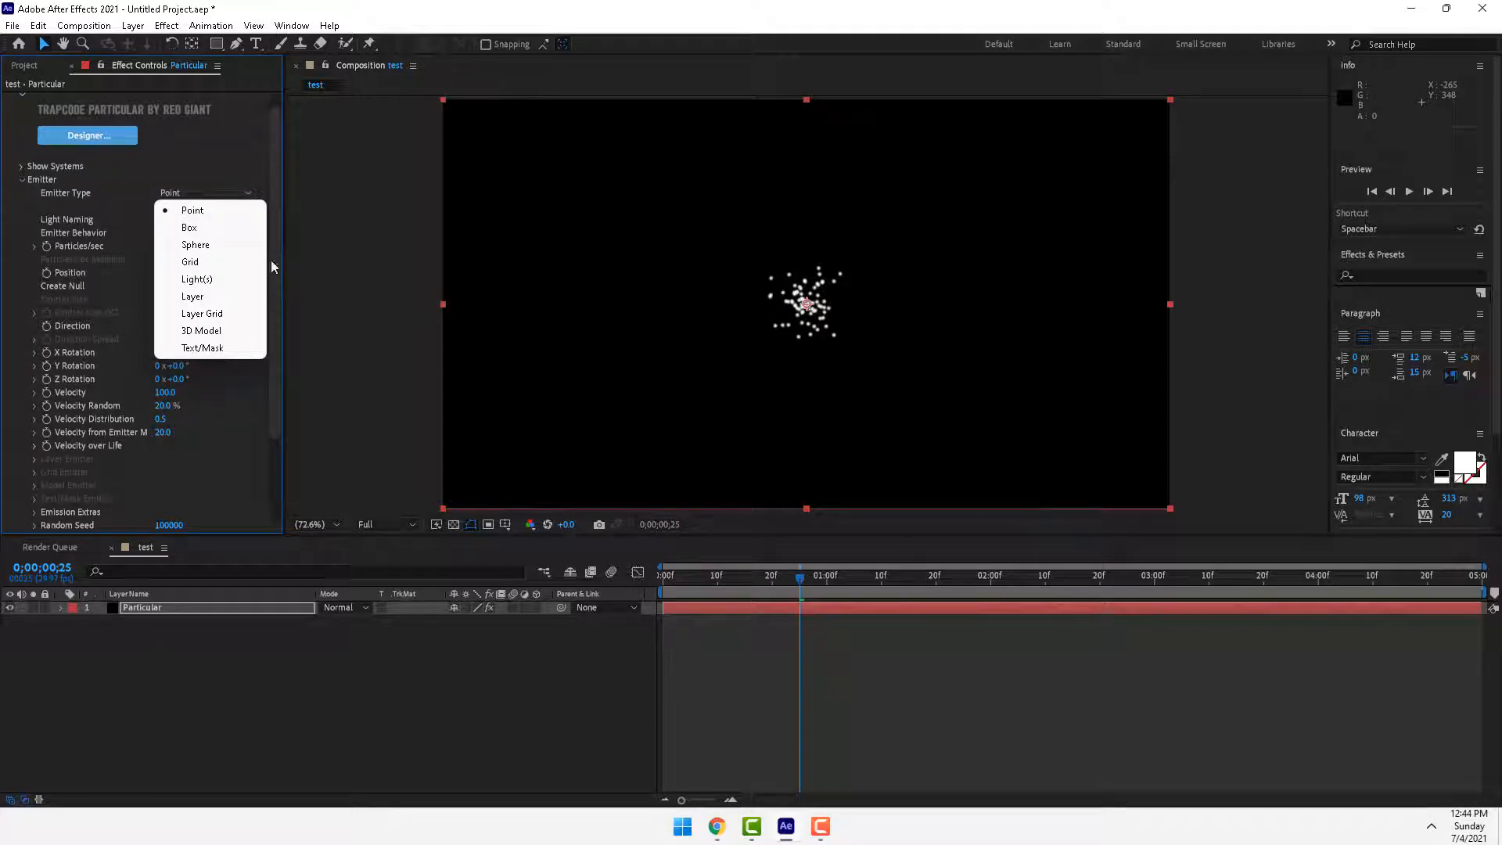
{"action": "left_click", "coordinate": [203, 228]}
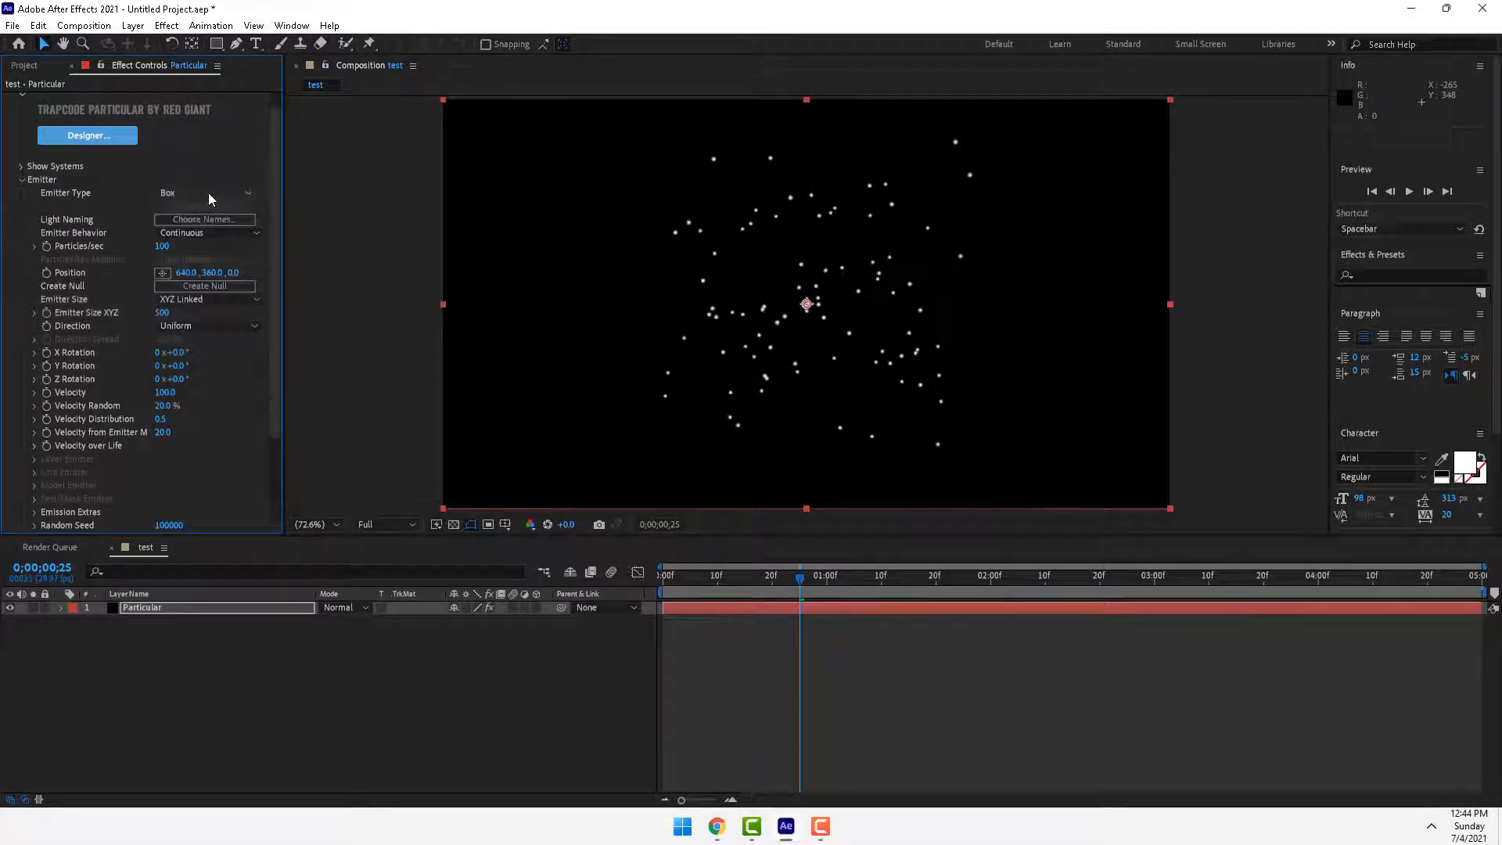
{"action": "left_click", "coordinate": [209, 192]}
{"action": "left_click", "coordinate": [219, 237]}
{"action": "left_click", "coordinate": [210, 192]}
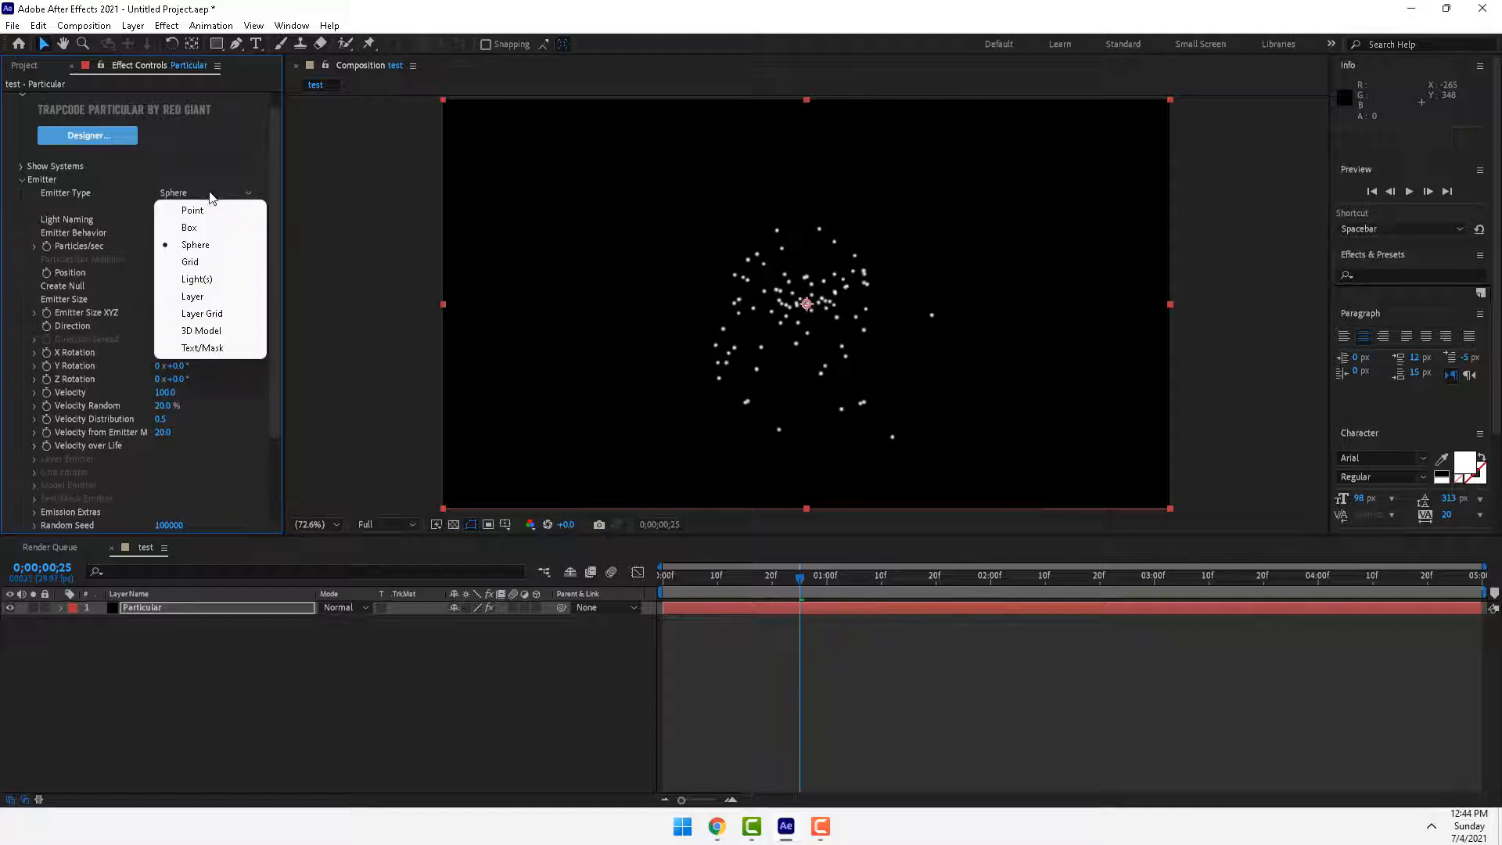
{"action": "left_click", "coordinate": [208, 262]}
{"action": "left_click", "coordinate": [212, 193]}
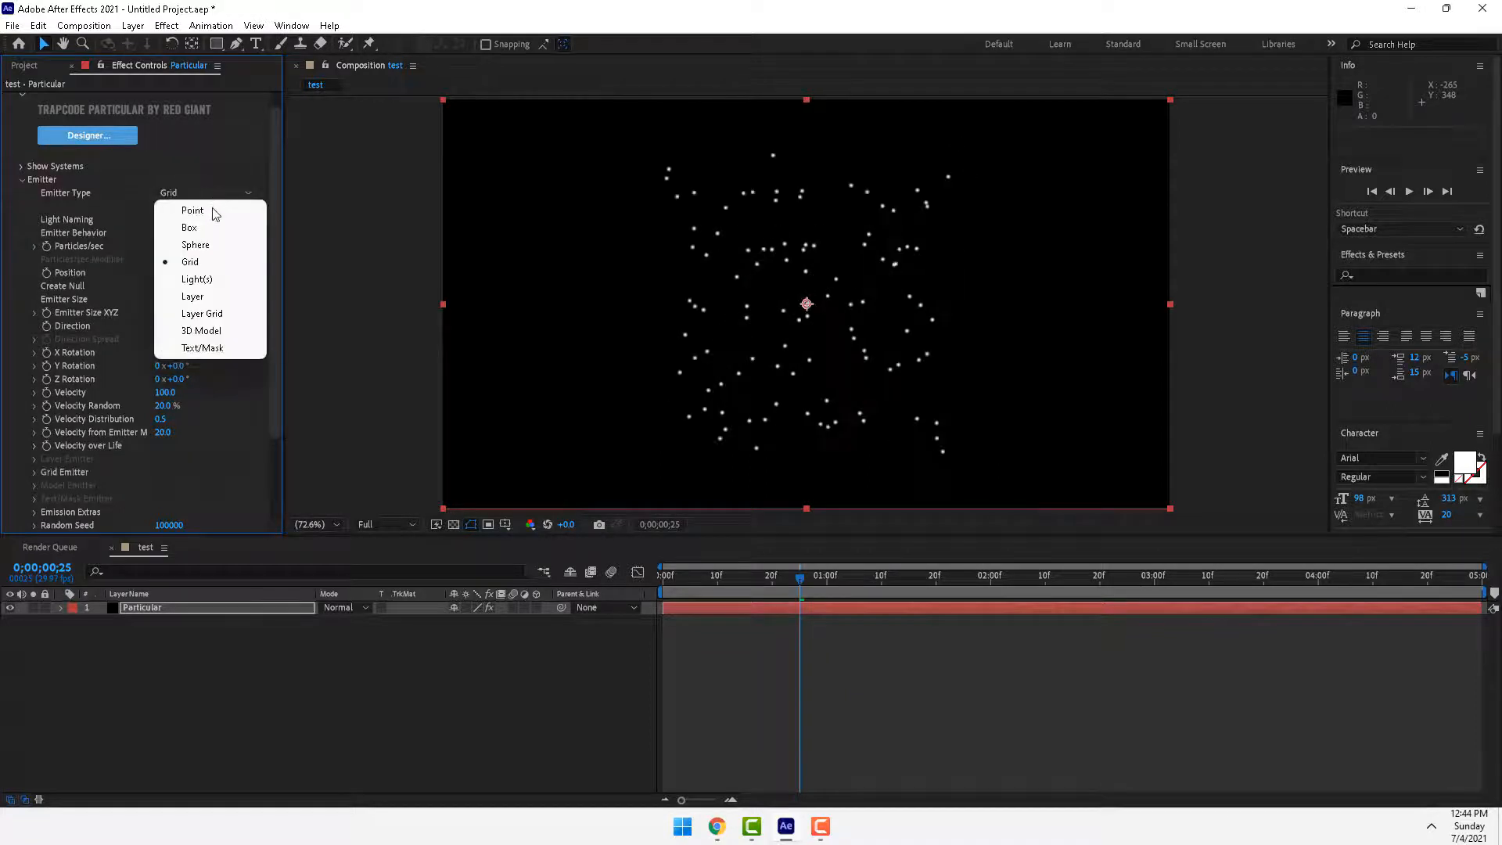
{"action": "left_click", "coordinate": [205, 211]}
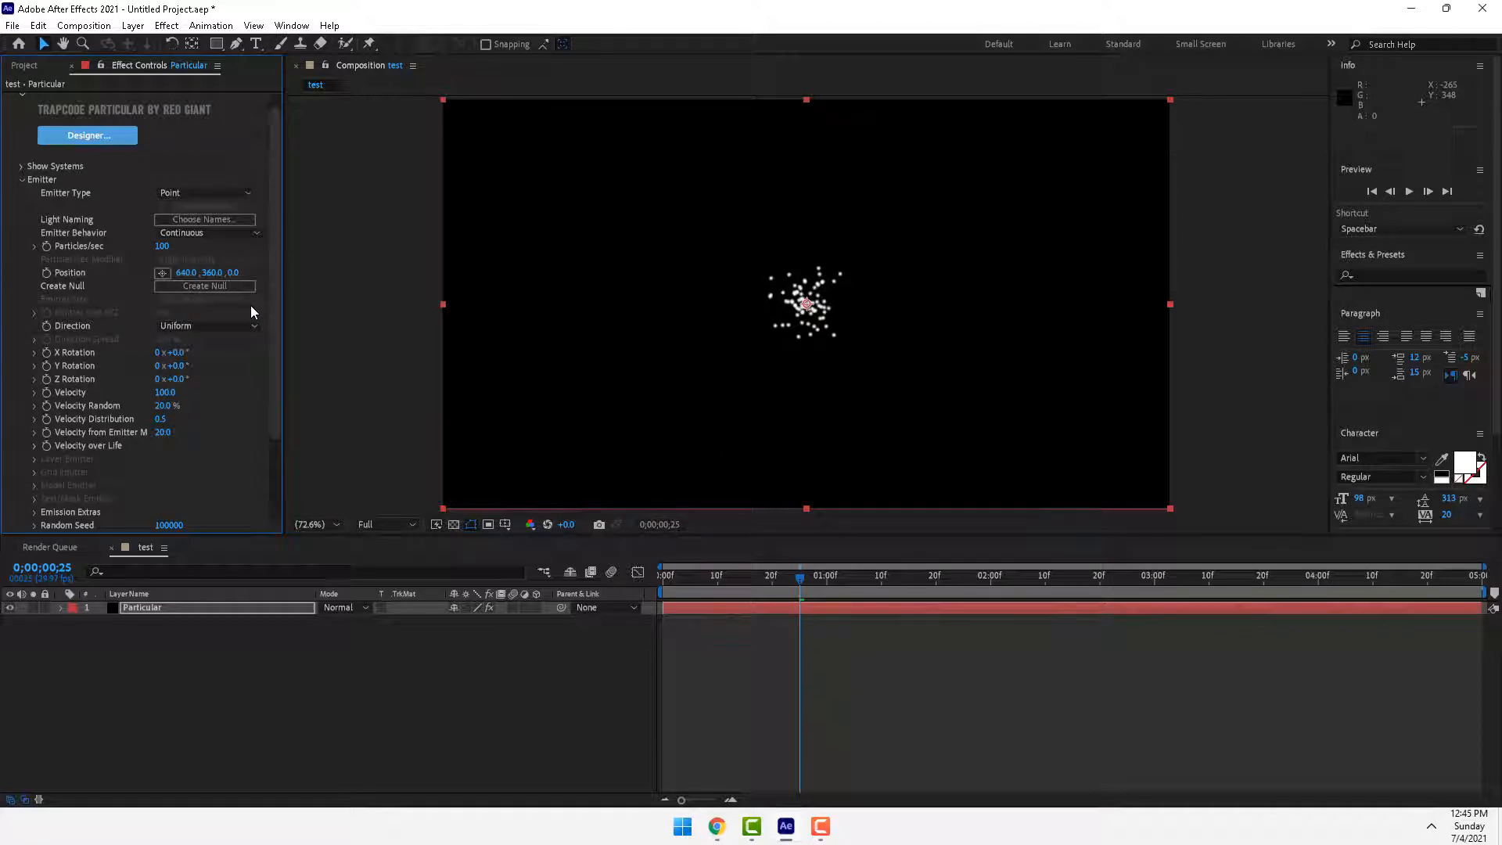
Try an emission rate of 360 particles per second, and restore the rate to 100
{"action": "left_click", "coordinate": [161, 247]}
{"action": "type", "text": "360"}
{"action": "key", "text": "Return"}
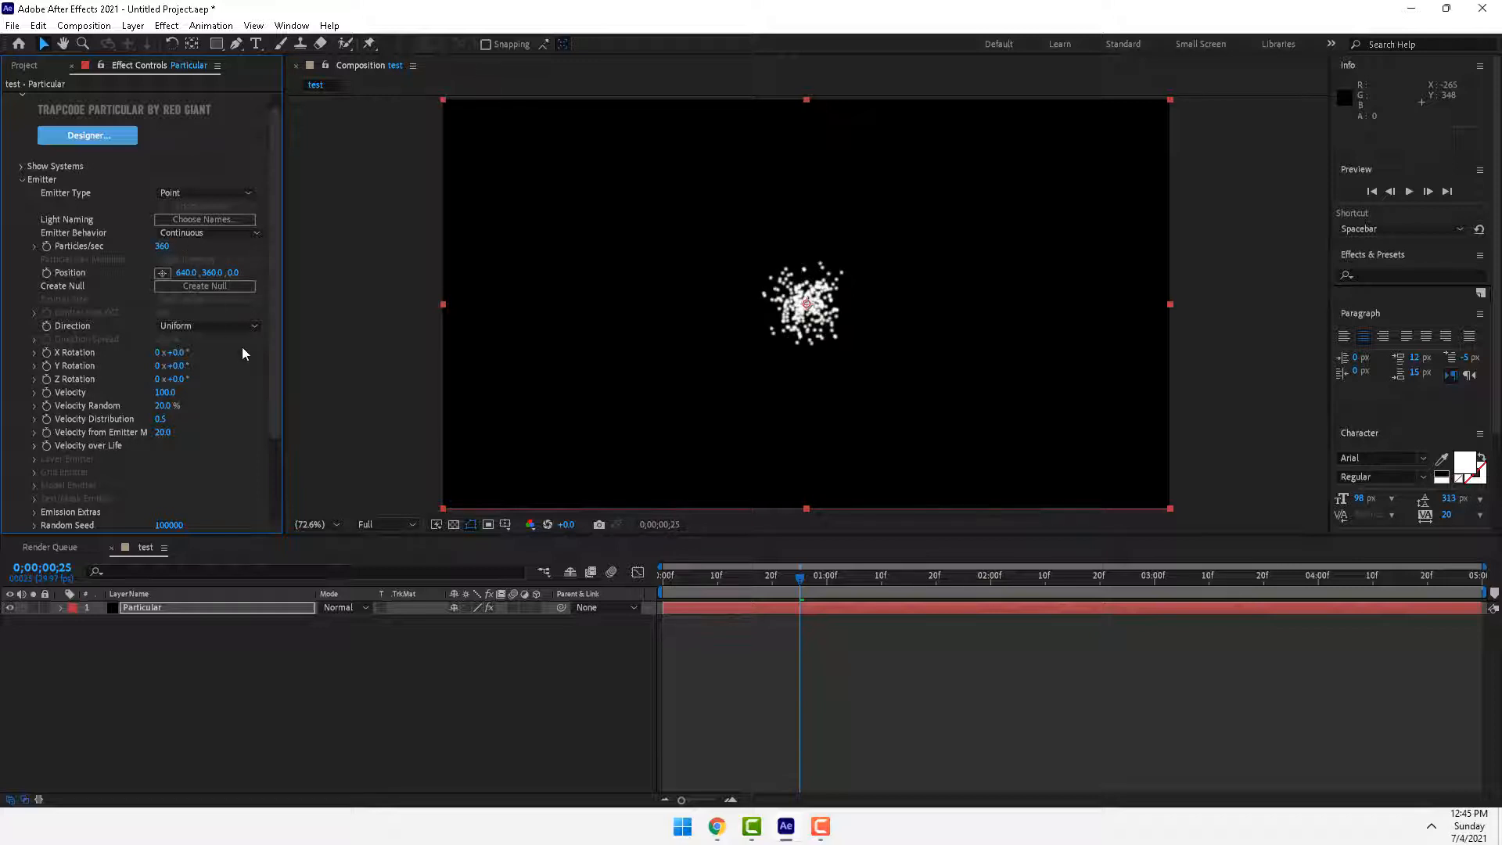
{"action": "left_click", "coordinate": [163, 247]}
{"action": "type", "text": "100"}
{"action": "key", "text": "Return"}
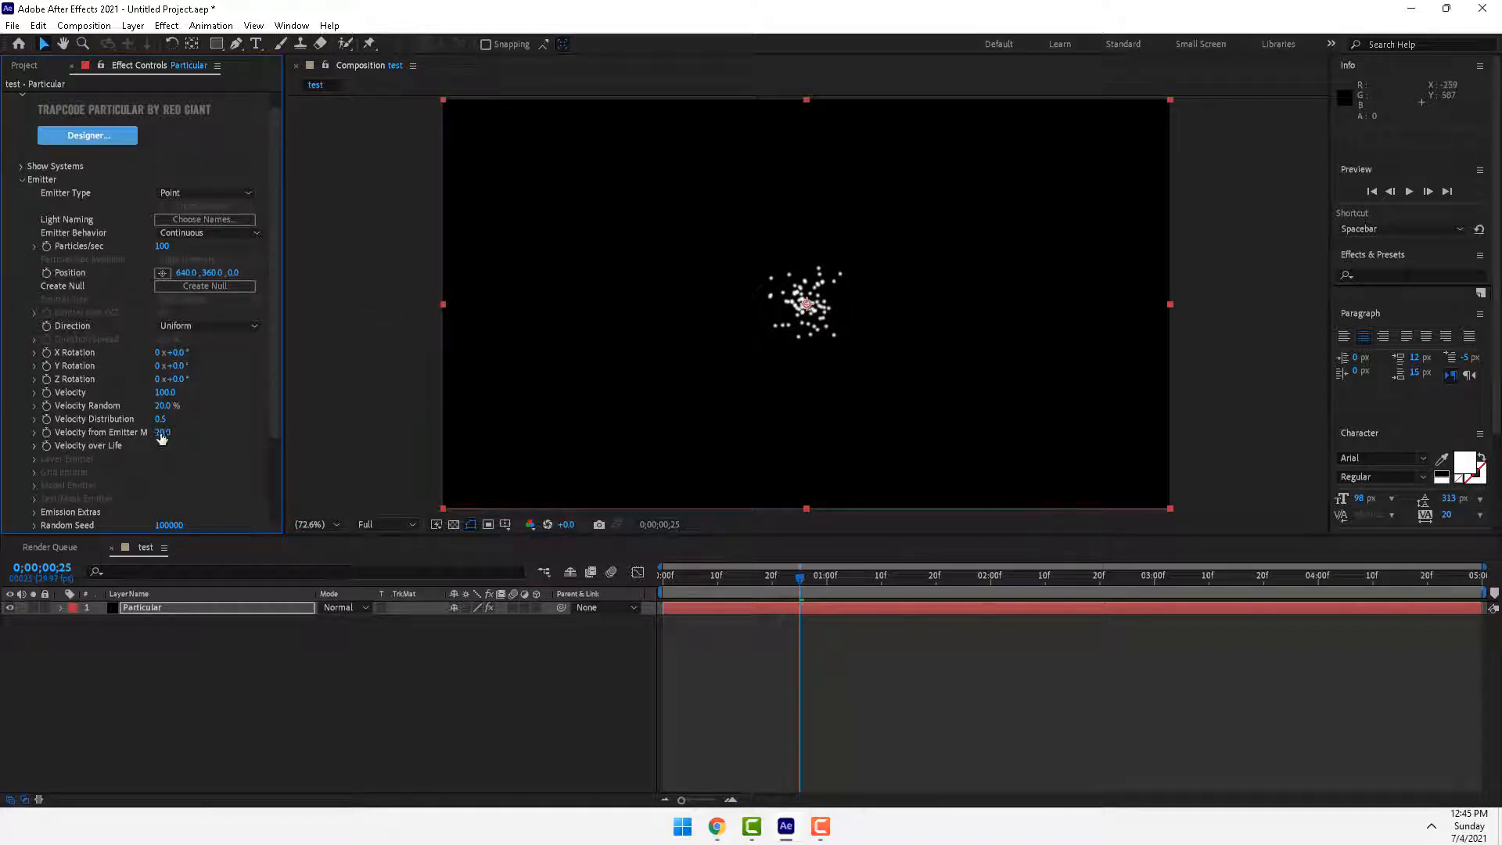
Set the emitter type to Box and the Emitter Size mode to XYZ Individual
{"action": "left_click", "coordinate": [194, 194]}
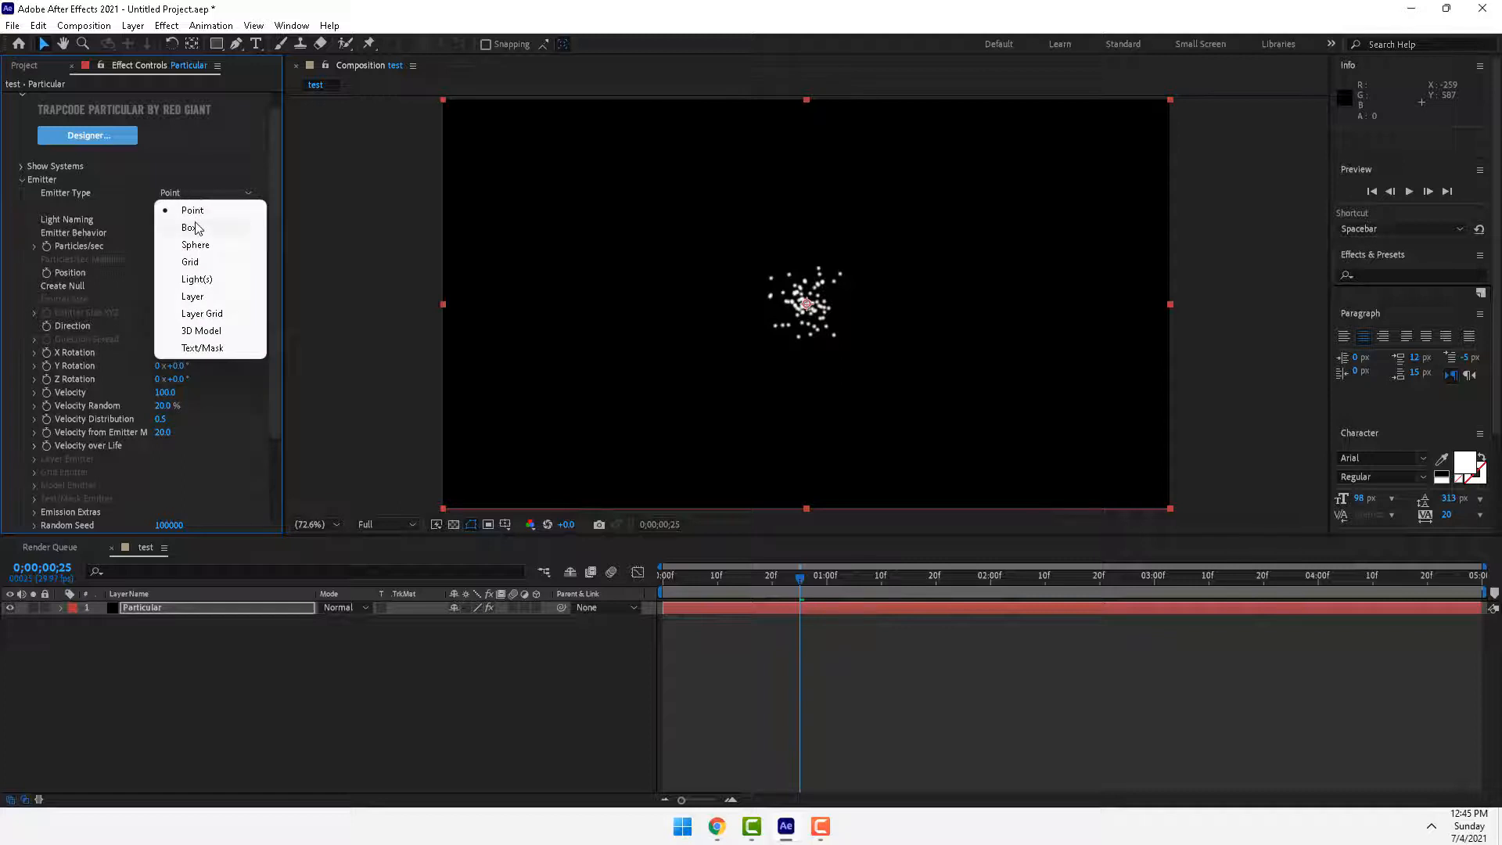
{"action": "left_click", "coordinate": [180, 367]}
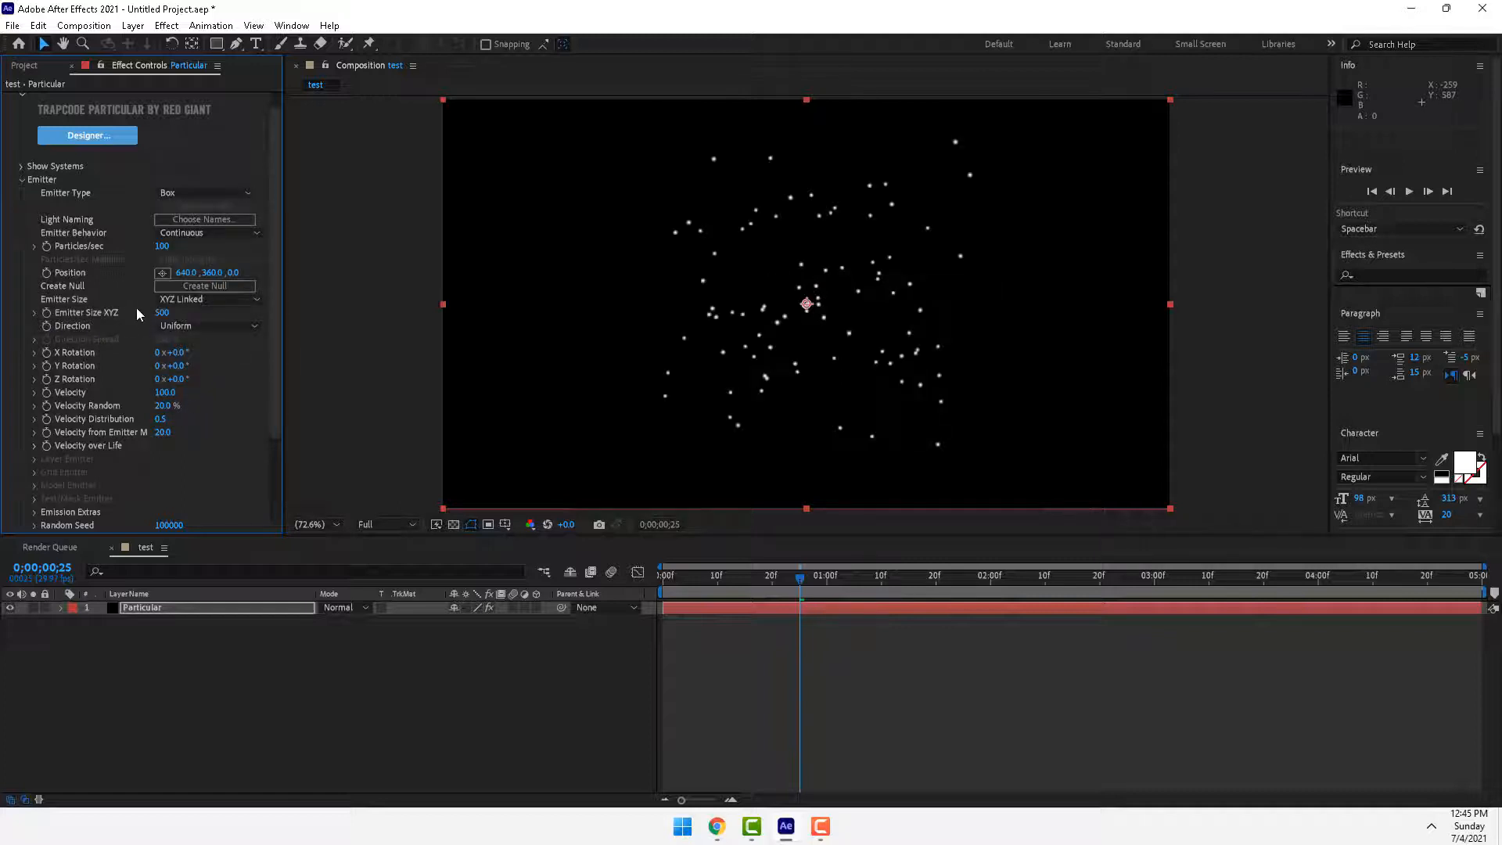
{"action": "left_click", "coordinate": [186, 300]}
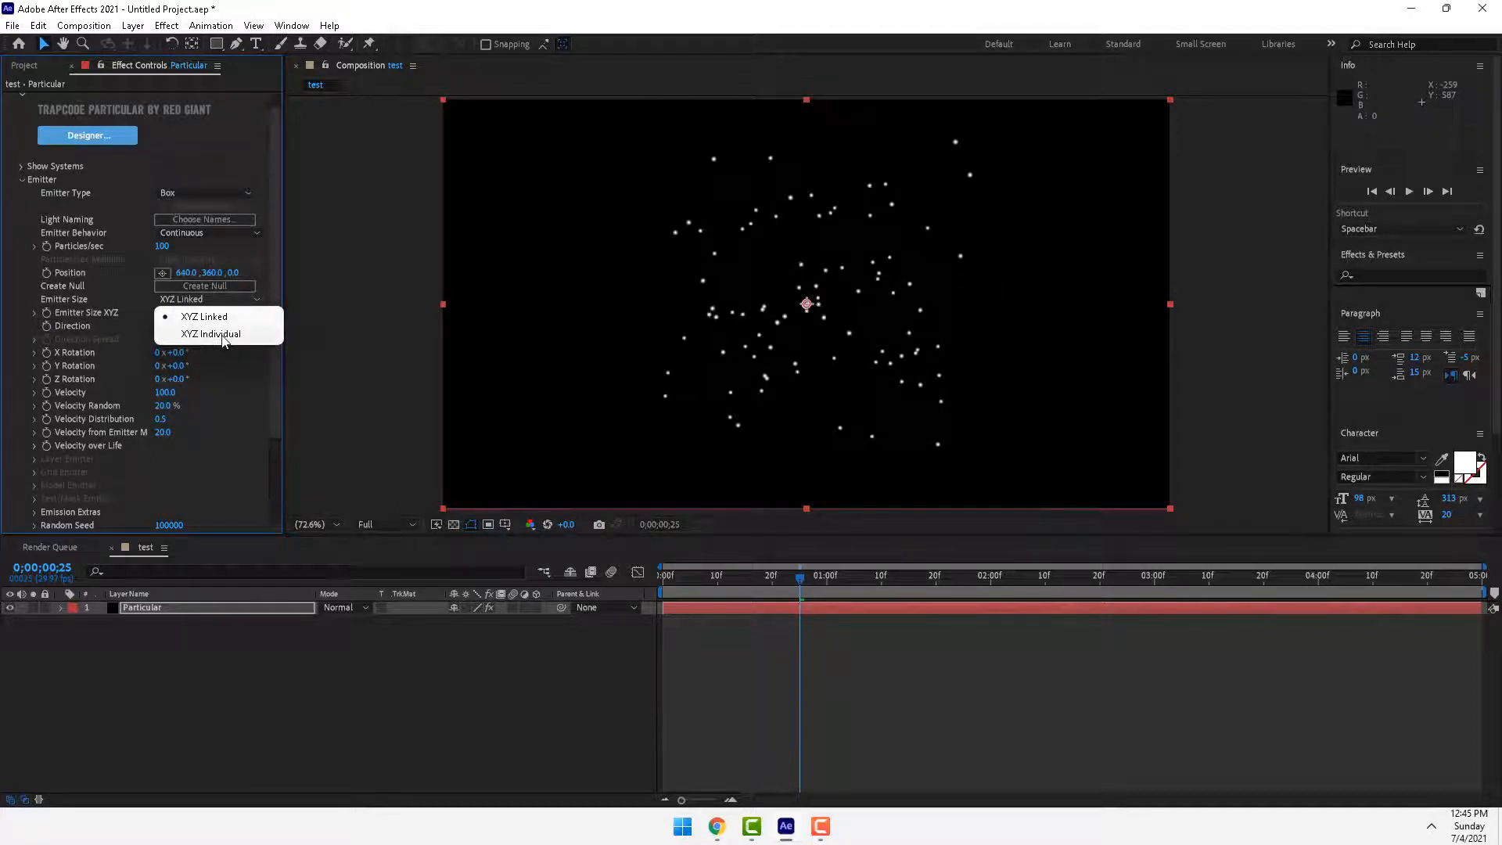
{"action": "left_click", "coordinate": [209, 368]}
Enlarge the box emitter to a size of X 1418, Y 1326 and Z 1158
{"action": "left_click_drag", "start_coordinate": [162, 316], "coordinate": [193, 334]}
{"action": "left_click_drag", "start_coordinate": [470, 344], "coordinate": [451, 341]}
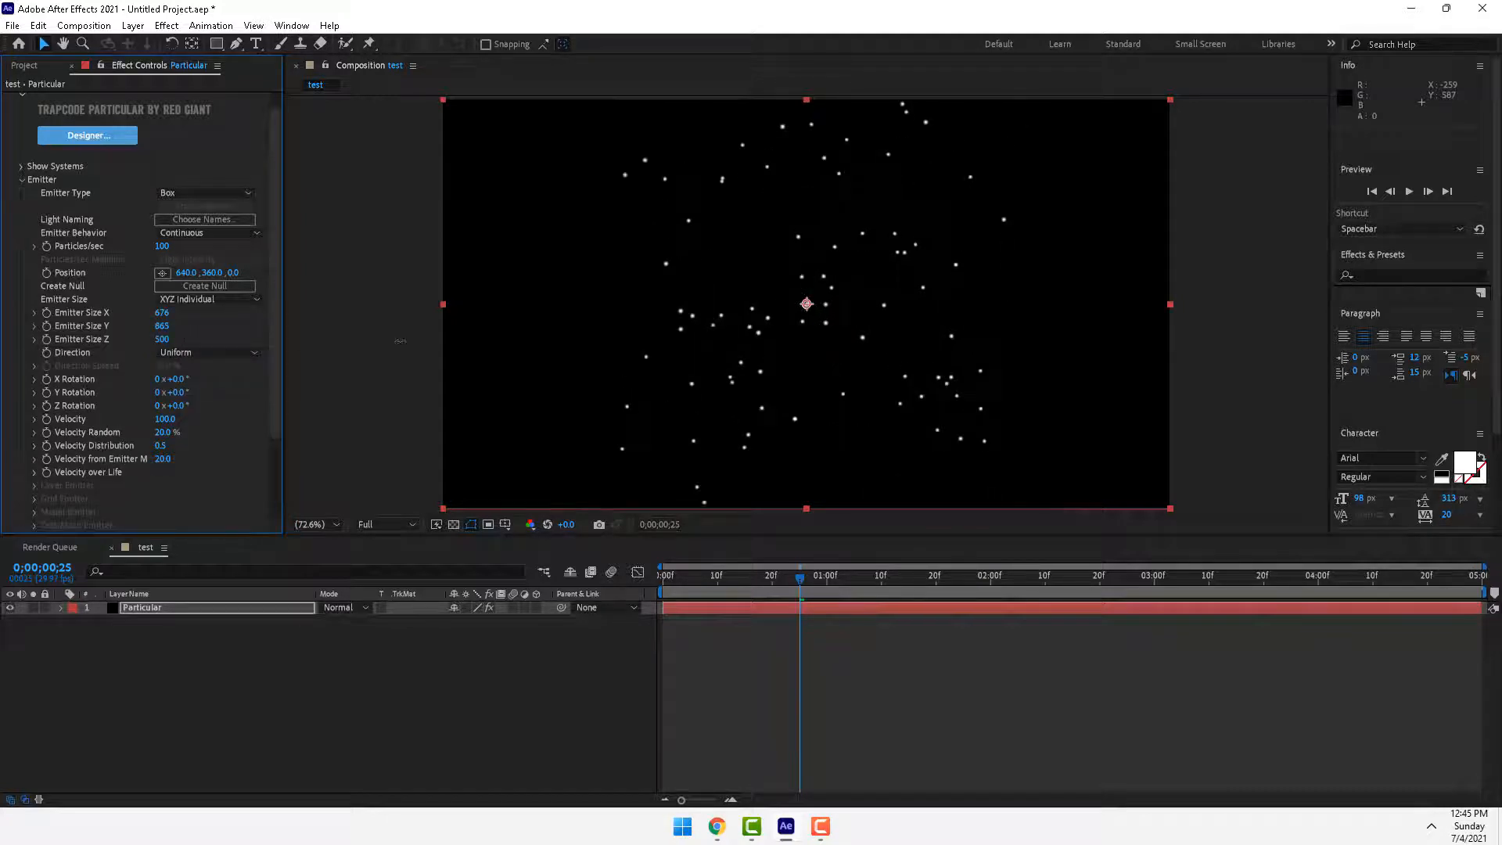
{"action": "left_click_drag", "start_coordinate": [162, 341], "coordinate": [237, 320]}
{"action": "left_click_drag", "start_coordinate": [748, 331], "coordinate": [335, 317]}
{"action": "left_click_drag", "start_coordinate": [165, 325], "coordinate": [482, 486]}
Set Particular's particle type to Glow Sphere (No DOF) and Size Random to 80% in the Particle settings
{"action": "scroll", "coordinate": [277, 294], "scroll_direction": "down", "scroll_amount": 3}
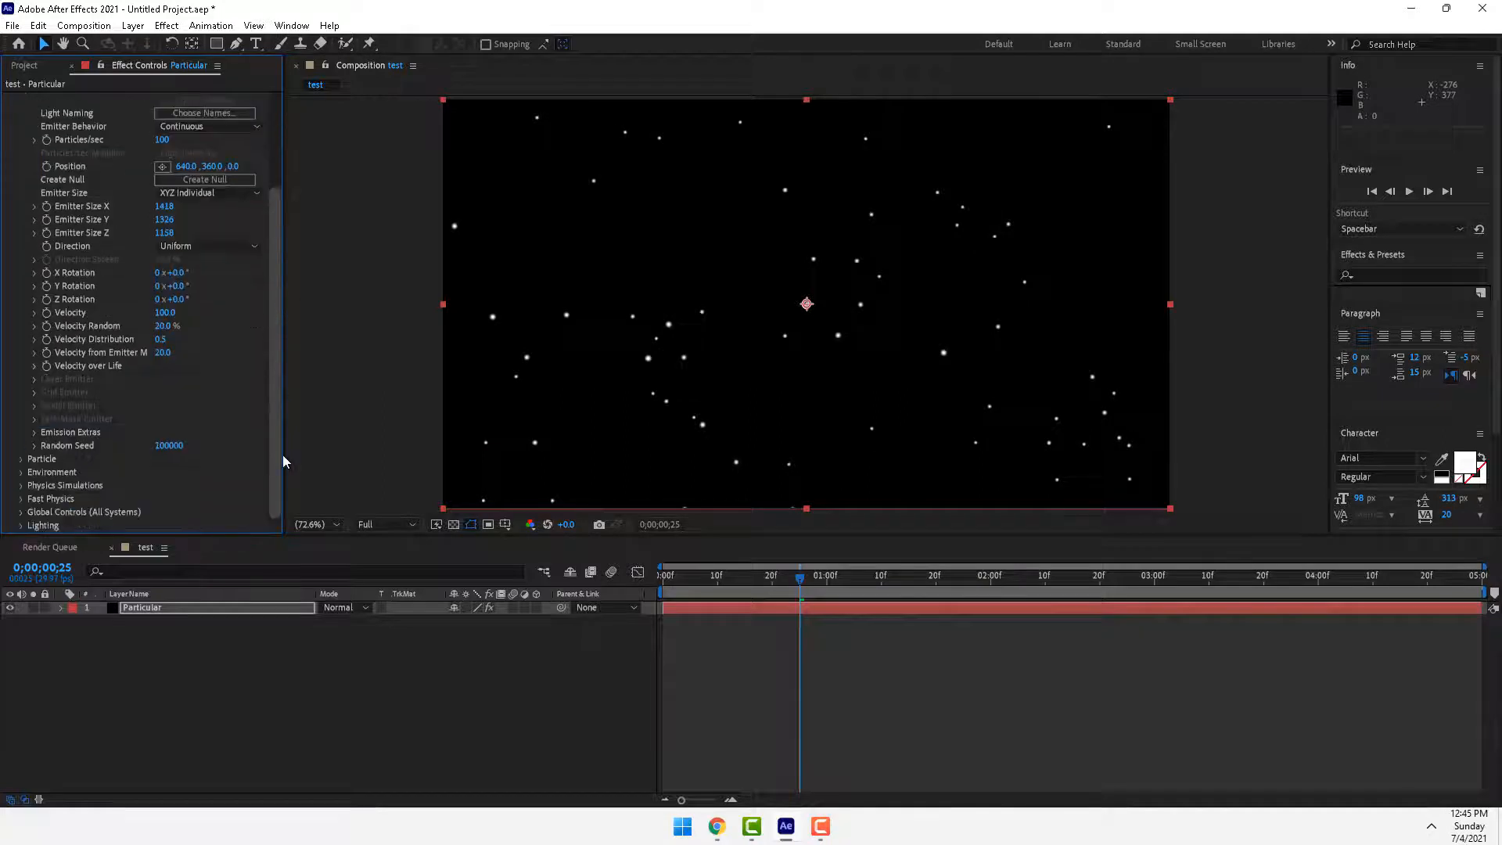
{"action": "left_click", "coordinate": [21, 460]}
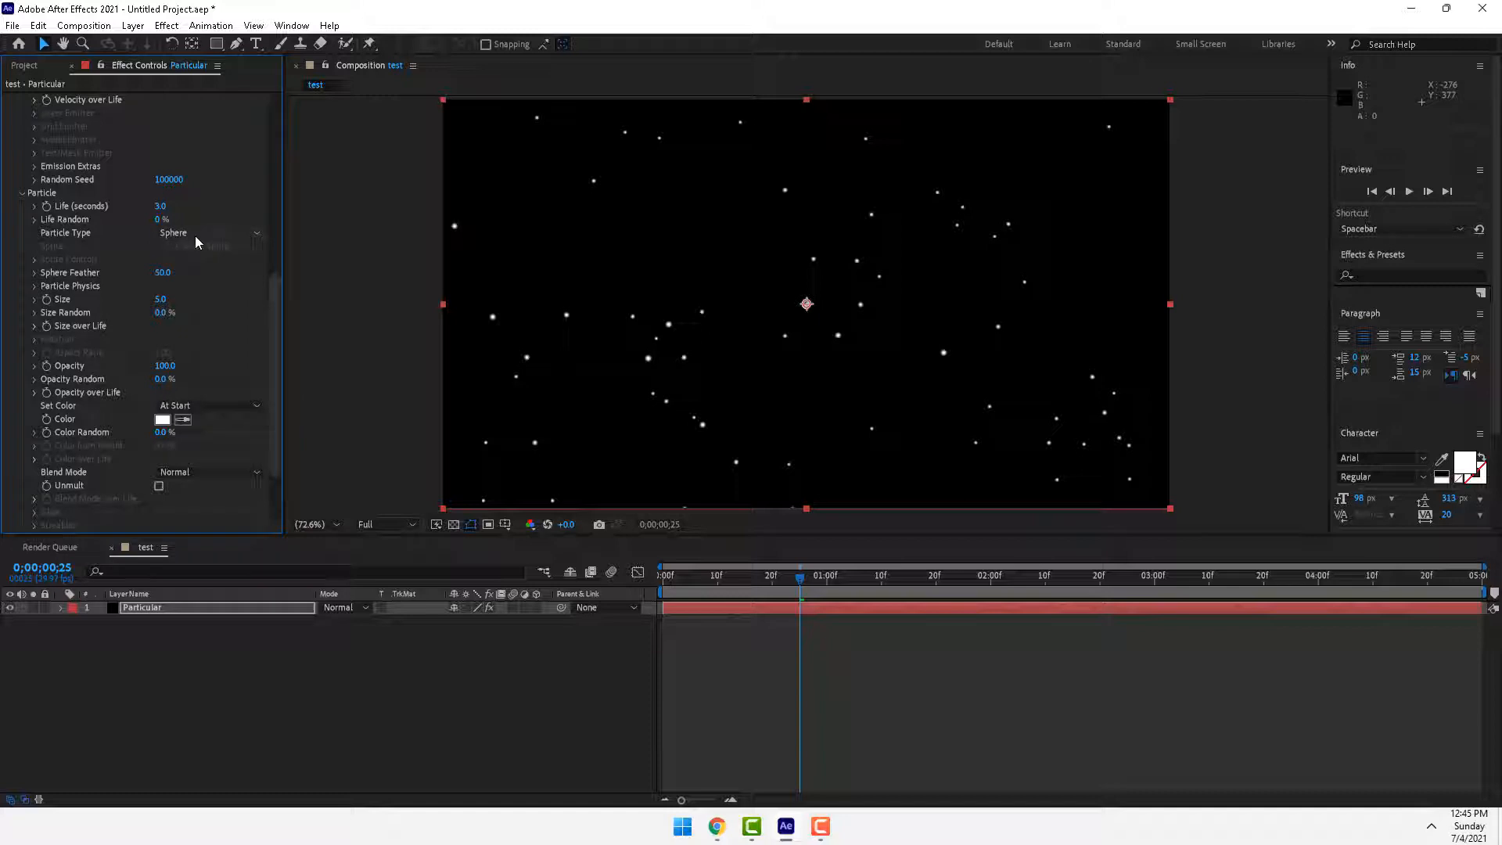
{"action": "left_click", "coordinate": [195, 237]}
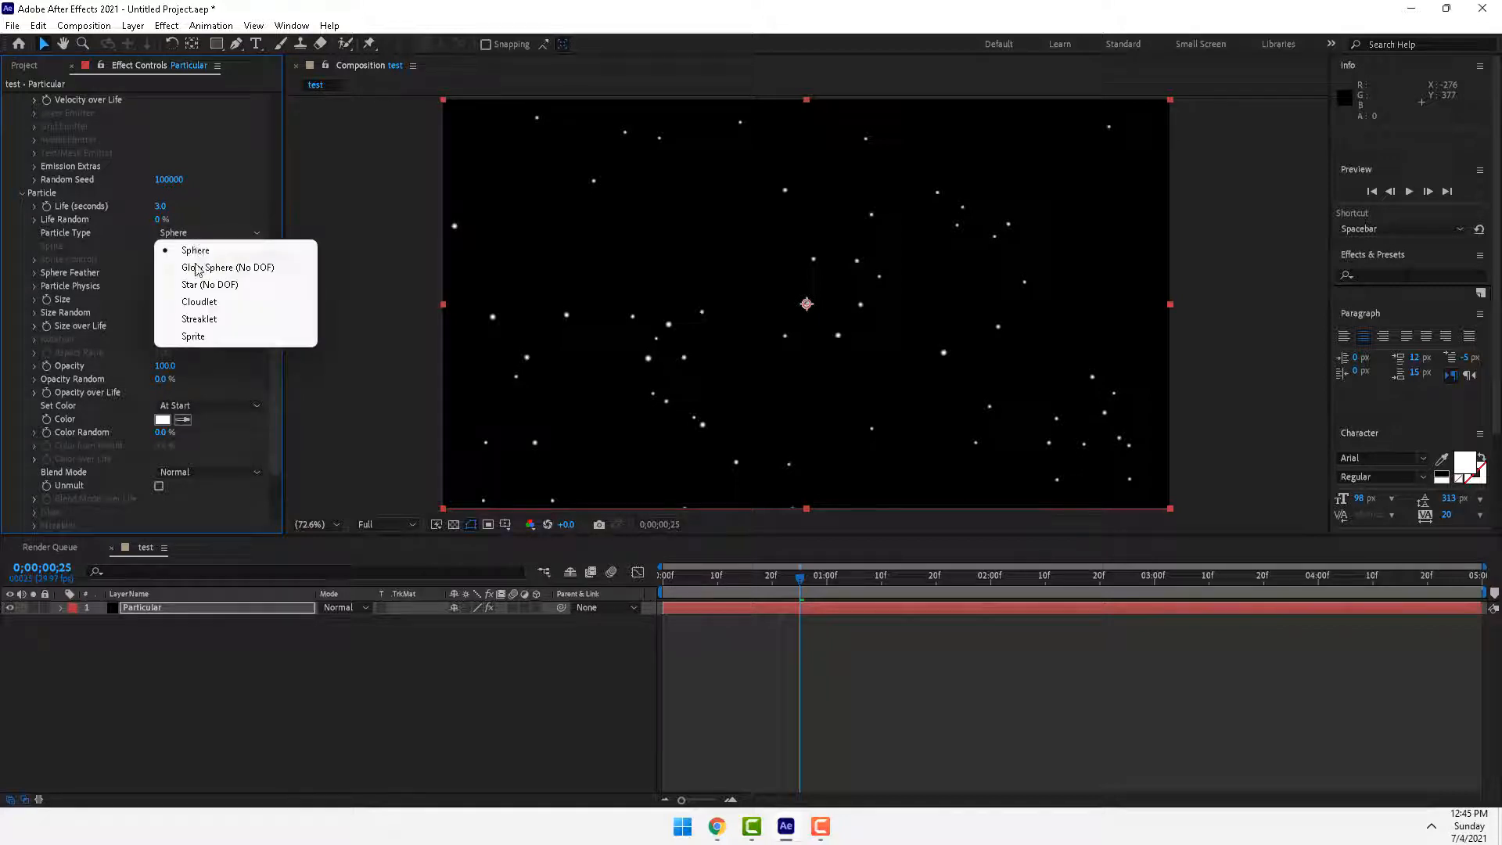
{"action": "left_click", "coordinate": [194, 262]}
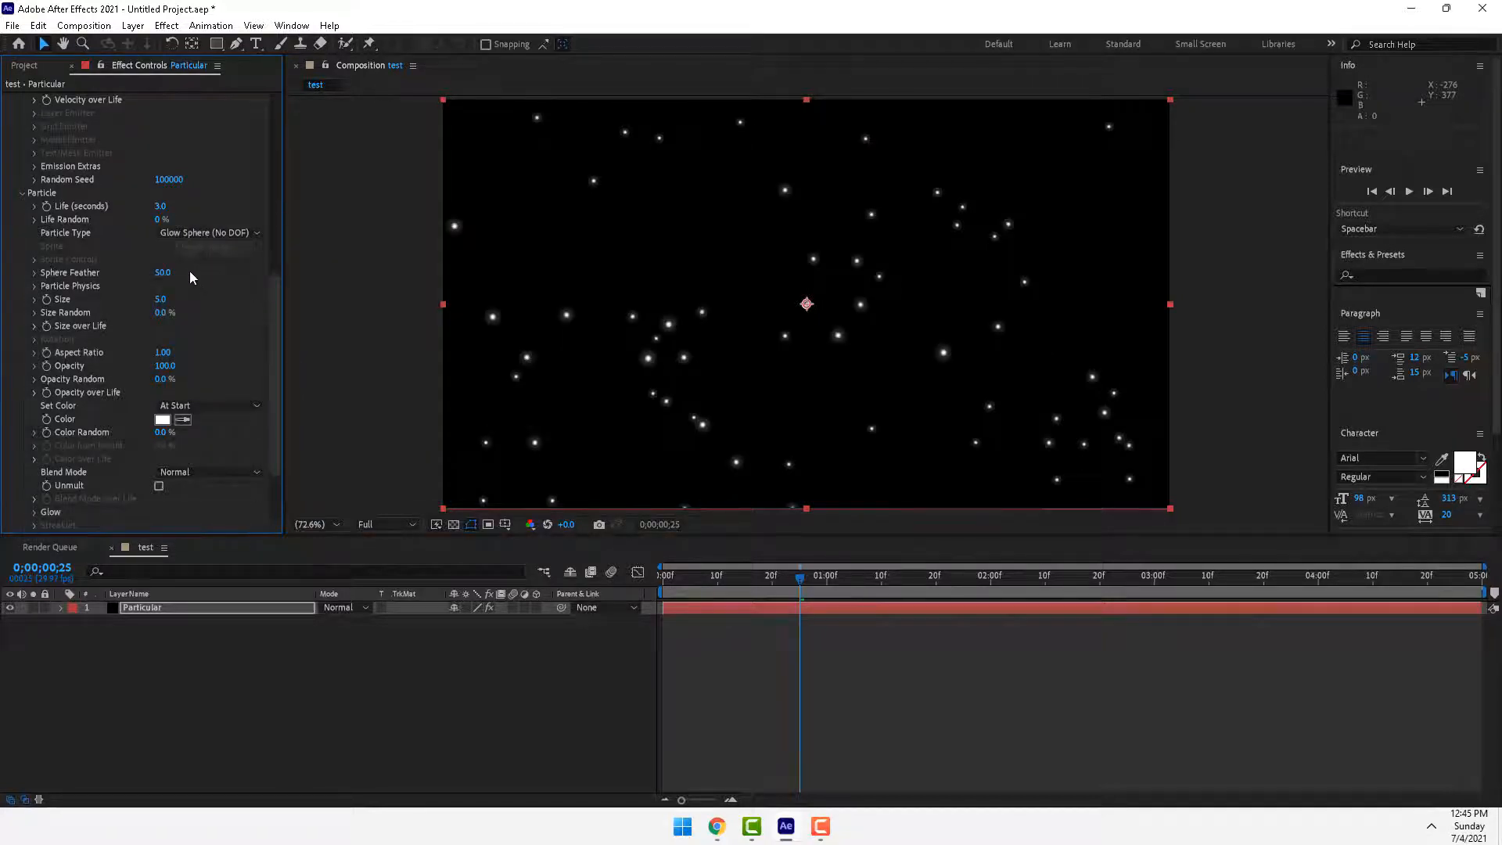
{"action": "left_click_drag", "start_coordinate": [217, 316], "coordinate": [266, 354]}
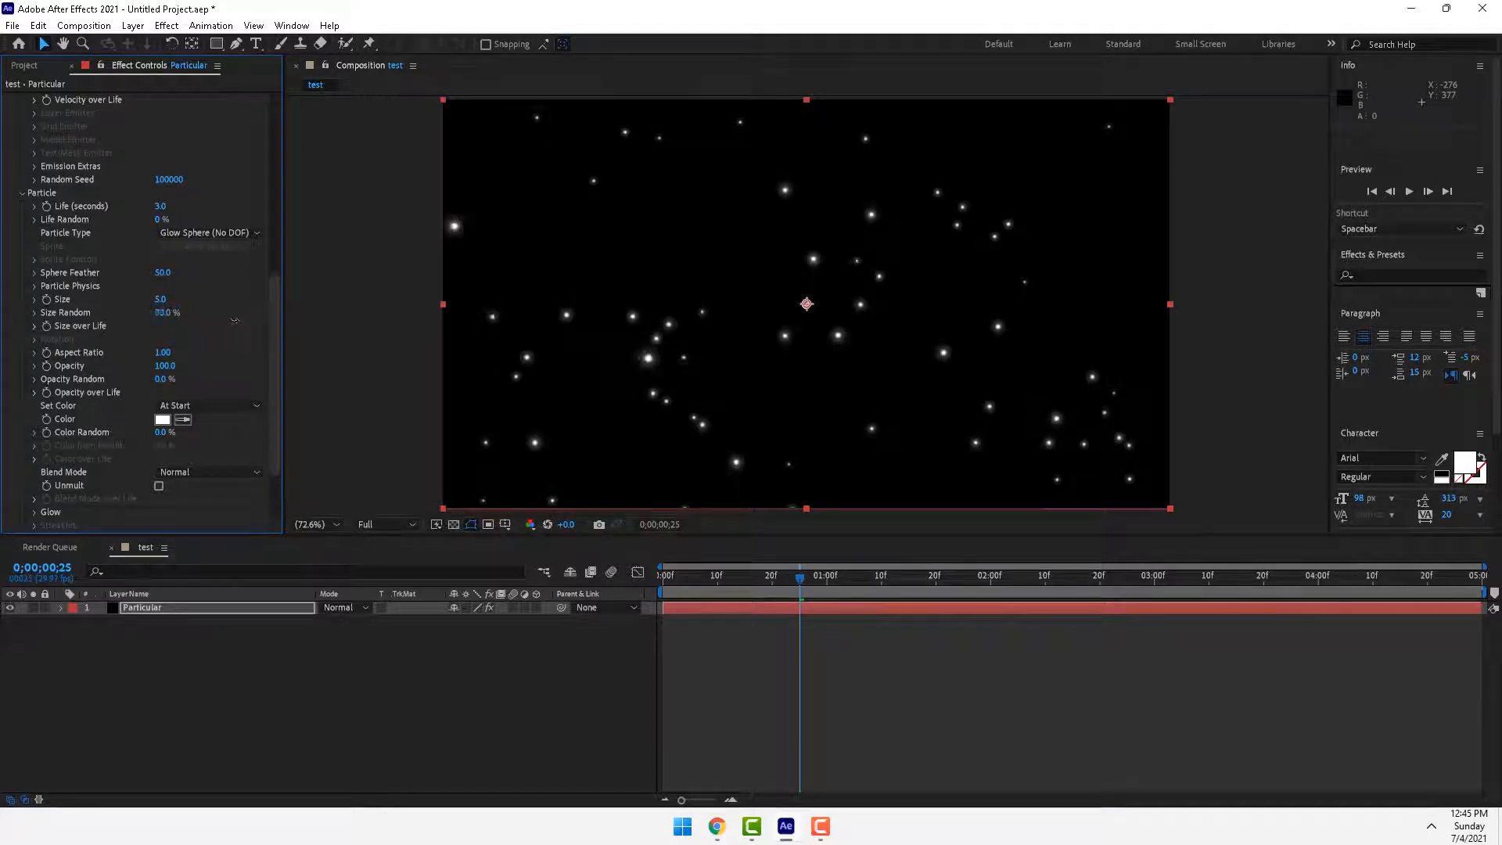
Change the particle type to Cloudlet and set the particle size to 2
{"action": "left_click", "coordinate": [200, 230]}
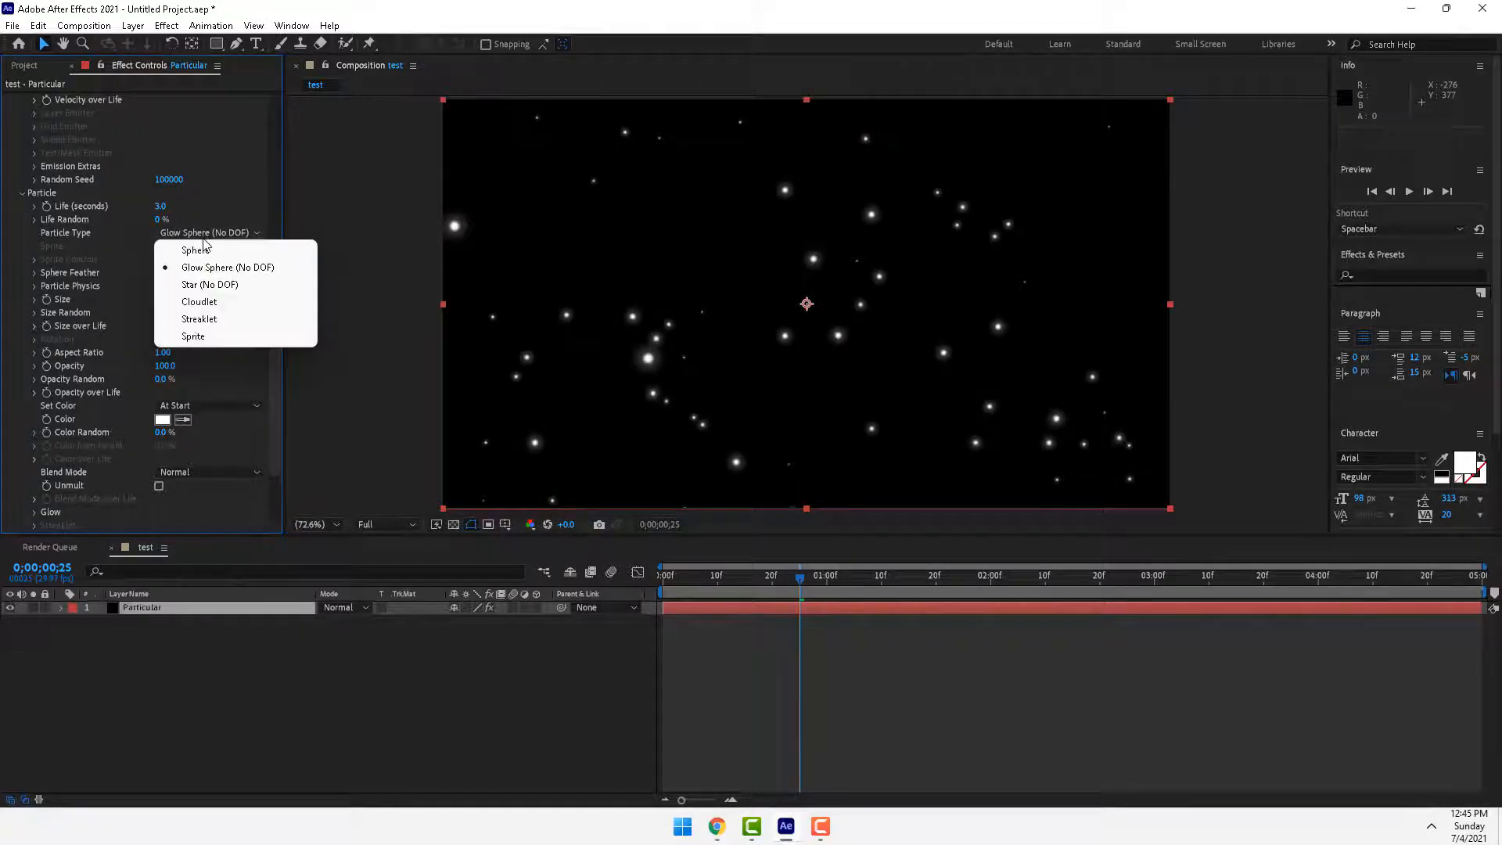
{"action": "left_click", "coordinate": [216, 302]}
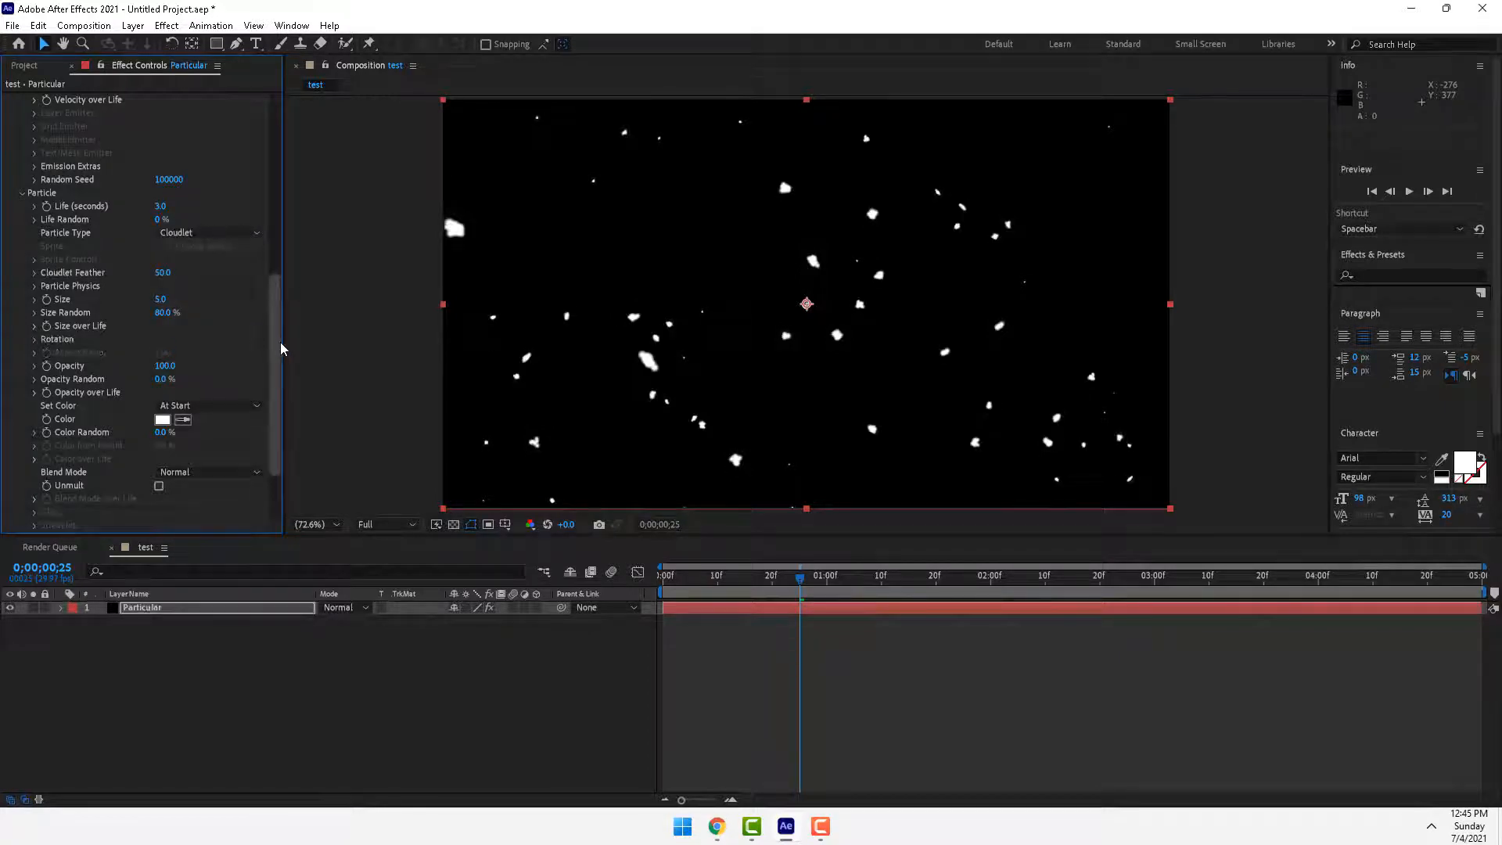
{"action": "mouse_move", "coordinate": [273, 347]}
{"action": "left_mouse_down"}
{"action": "mouse_move", "coordinate": [280, 116]}
{"action": "mouse_move", "coordinate": [269, 338]}
{"action": "mouse_move", "coordinate": [249, 344]}
{"action": "left_mouse_up"}
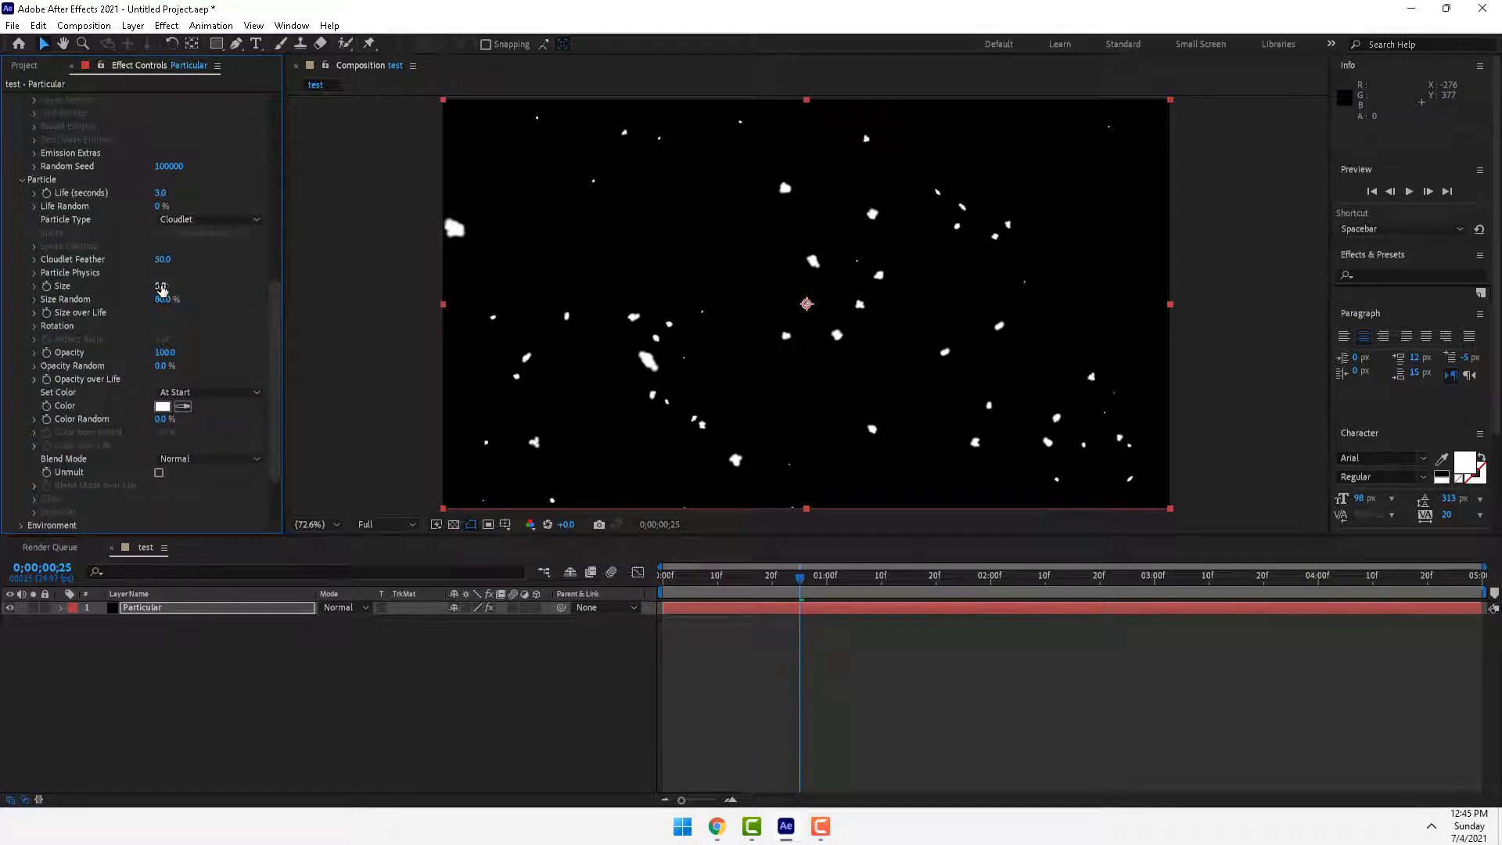
{"action": "left_click", "coordinate": [160, 286]}
{"action": "type", "text": "2"}
{"action": "key", "text": "Return"}
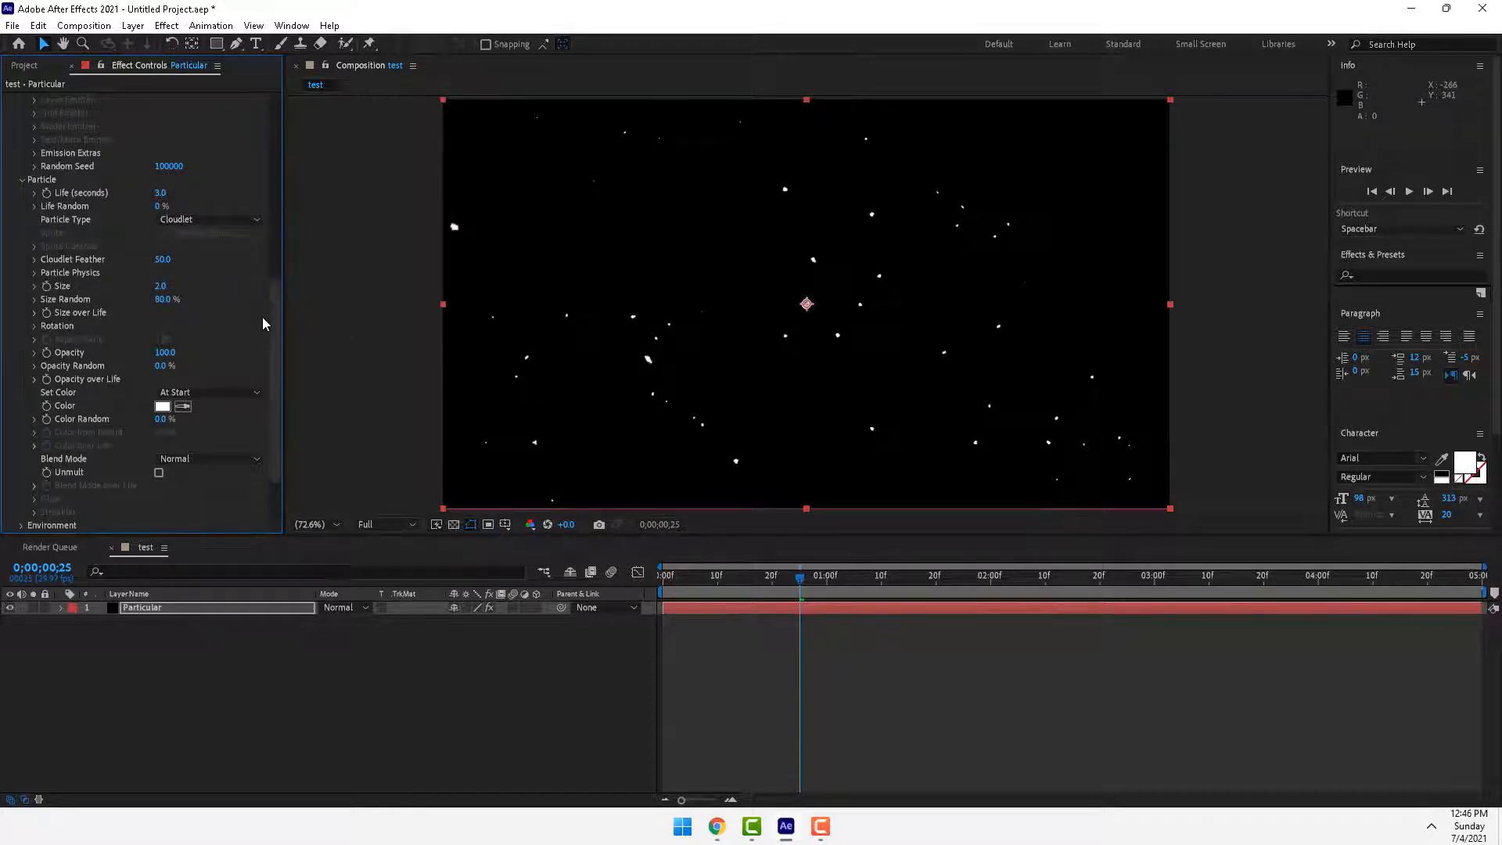
Expand and look through the Physics Simulations, Fast Physics, Global Controls and Lighting settings of Particular
{"action": "scroll", "coordinate": [277, 368], "scroll_direction": "down", "scroll_amount": 3}
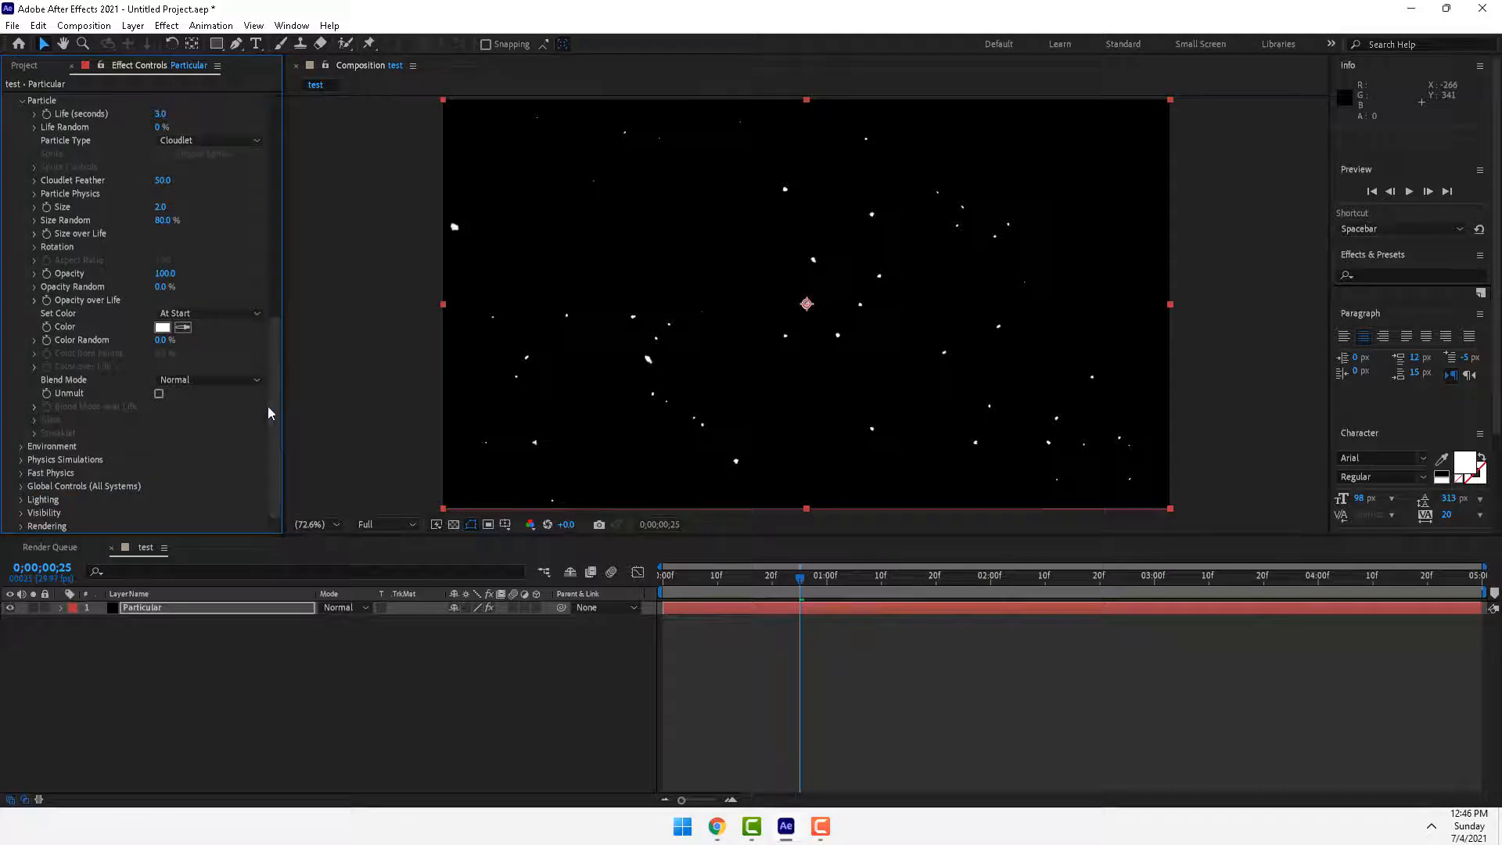
{"action": "left_click", "coordinate": [22, 461]}
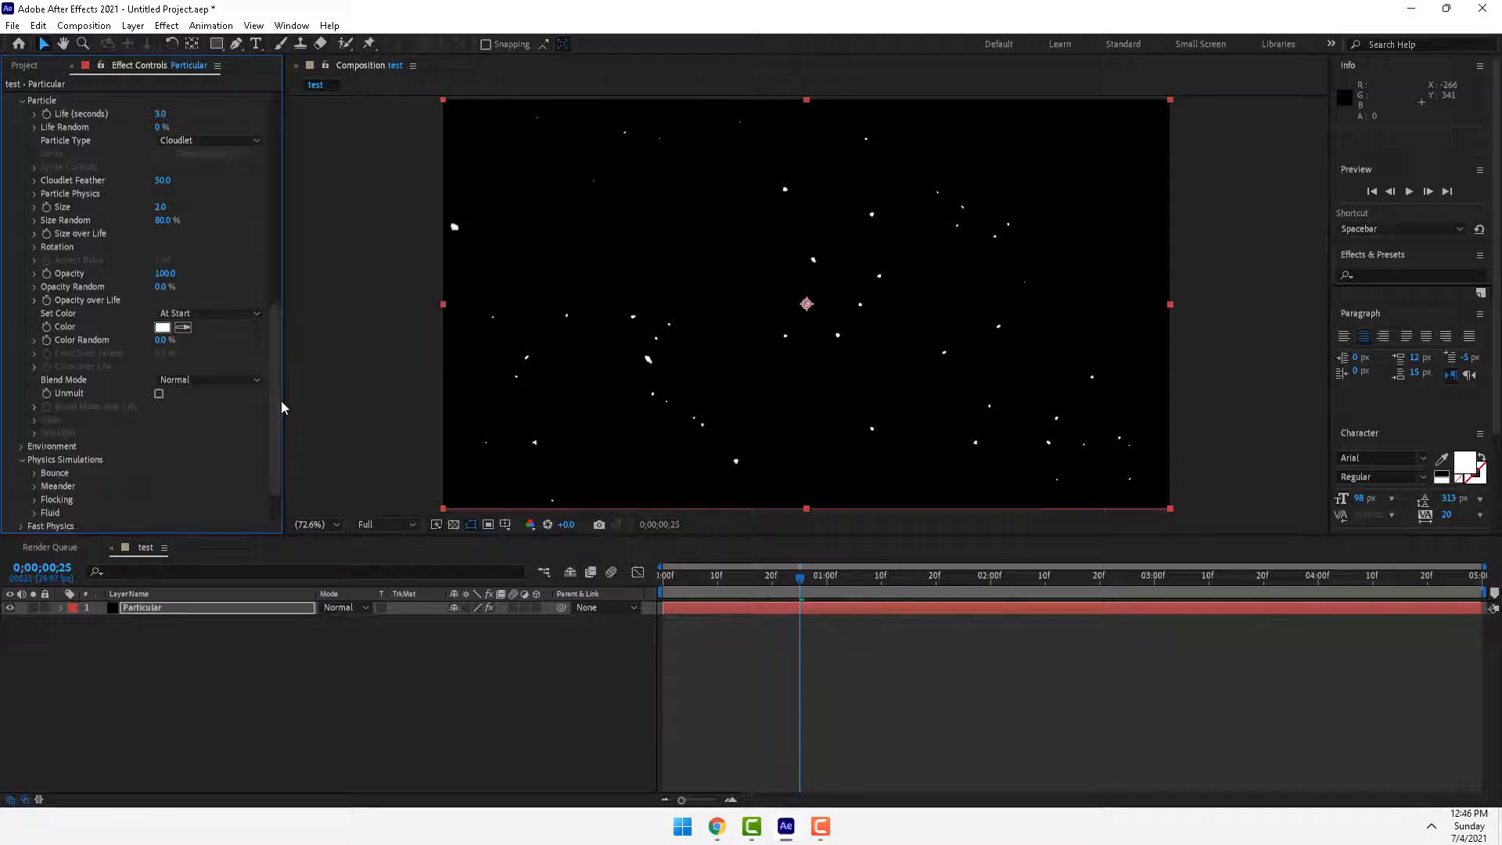
{"action": "scroll", "coordinate": [279, 406], "scroll_direction": "down", "scroll_amount": 3}
{"action": "left_click", "coordinate": [21, 473]}
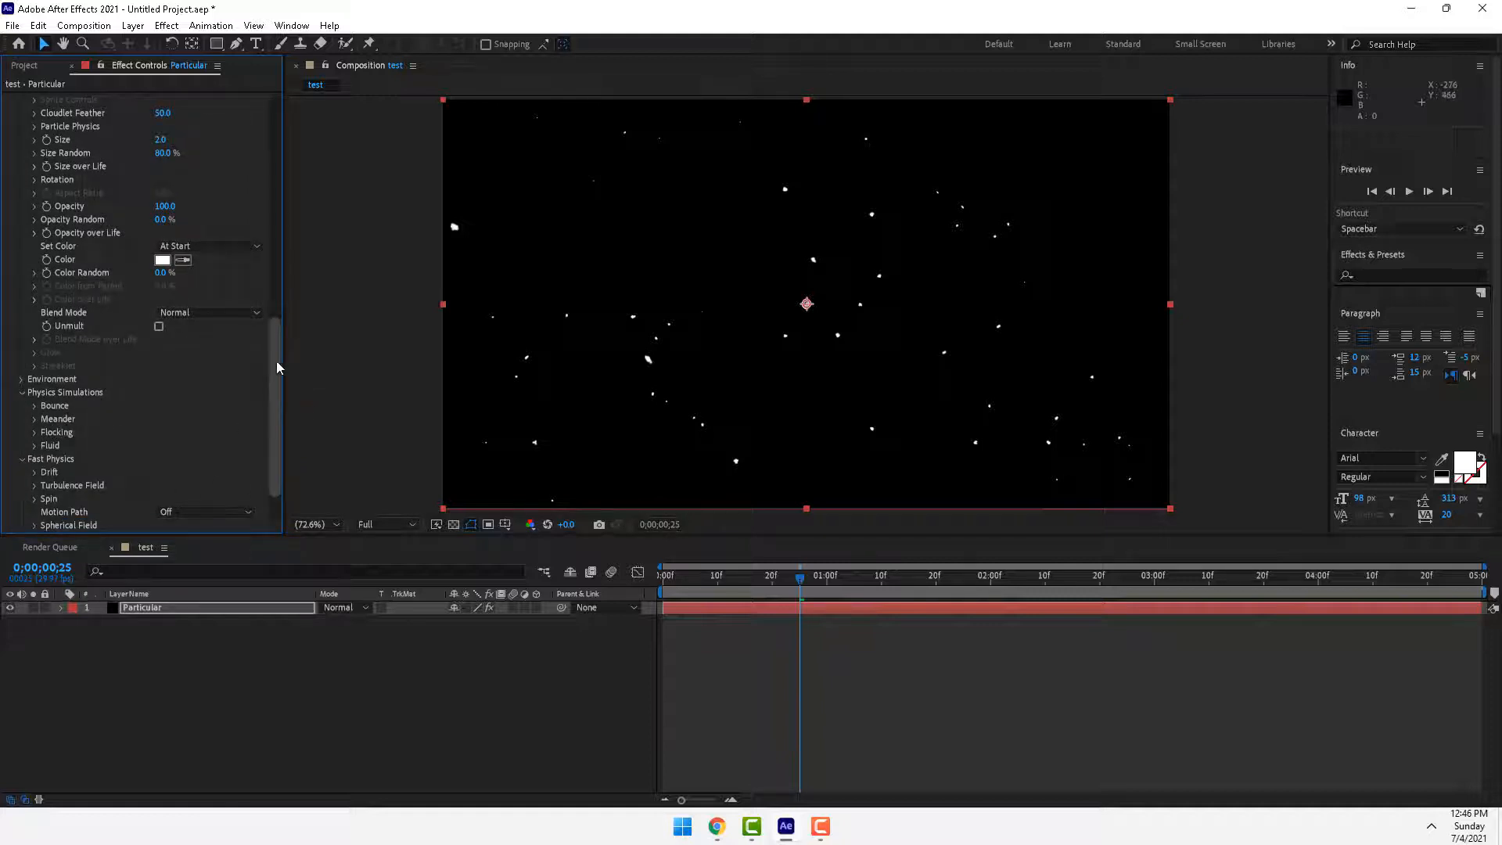
{"action": "left_click_drag", "start_coordinate": [275, 362], "coordinate": [278, 452]}
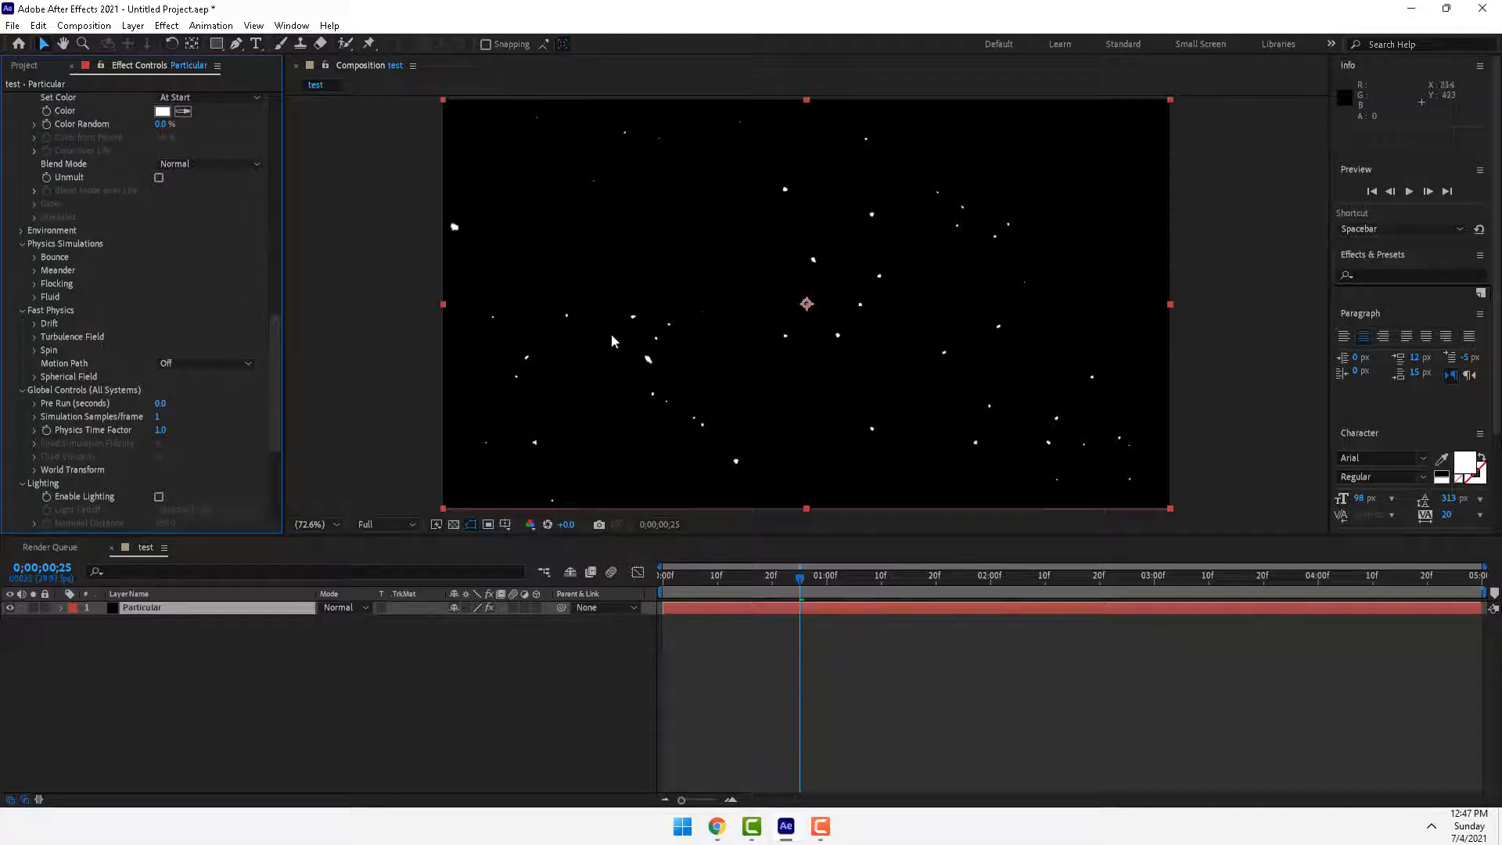
Set Gravity to 120 in the Environment settings and preview the falling particles
{"action": "left_click", "coordinate": [21, 230]}
{"action": "mouse_move", "coordinate": [161, 246]}
{"action": "left_mouse_down"}
{"action": "mouse_move", "coordinate": [172, 266]}
{"action": "mouse_move", "coordinate": [177, 252]}
{"action": "left_mouse_up"}
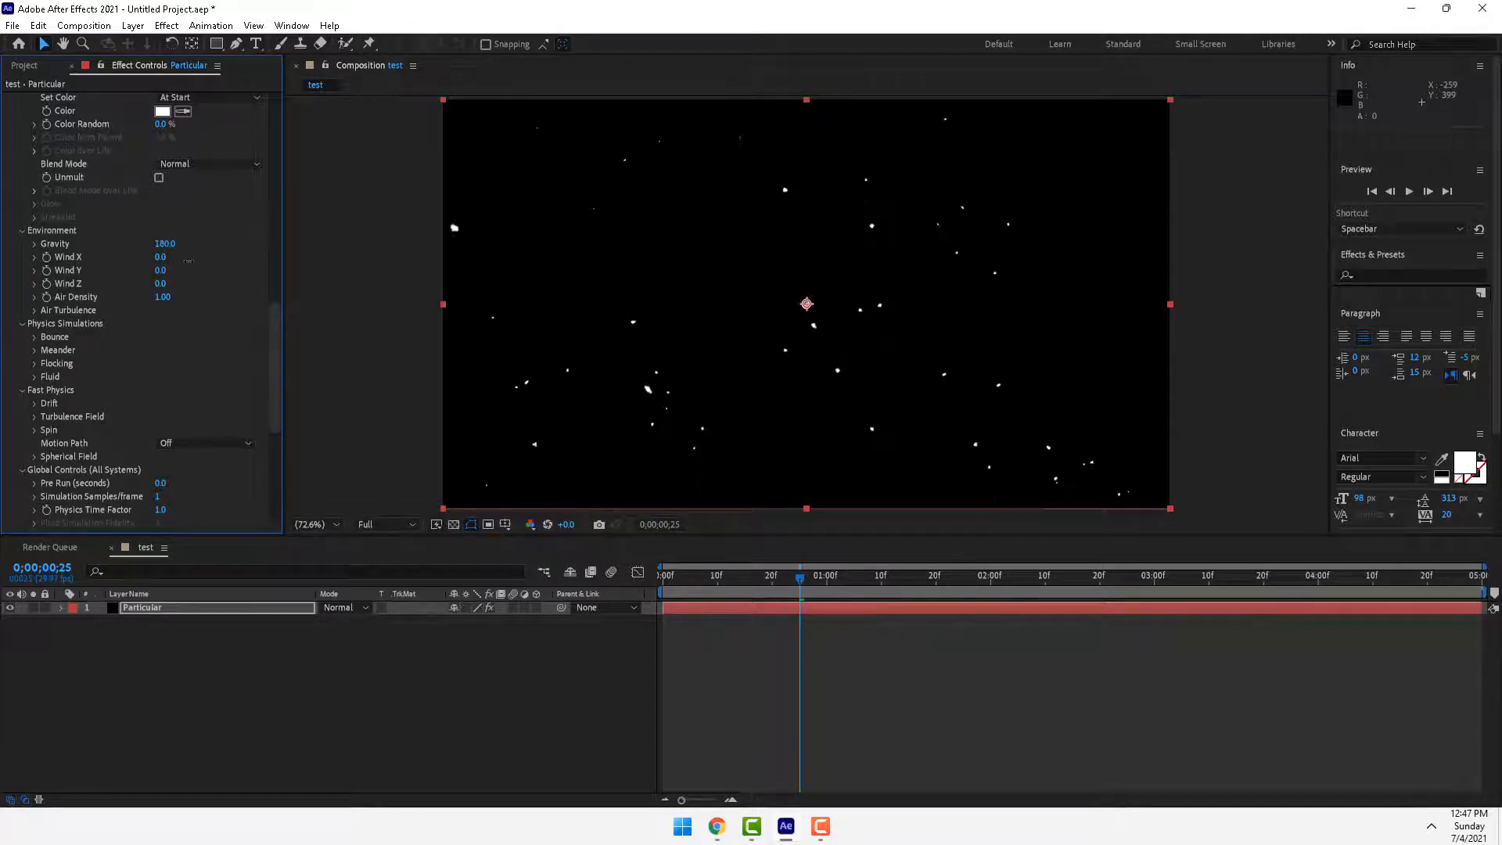
{"action": "left_click", "coordinate": [1409, 192]}
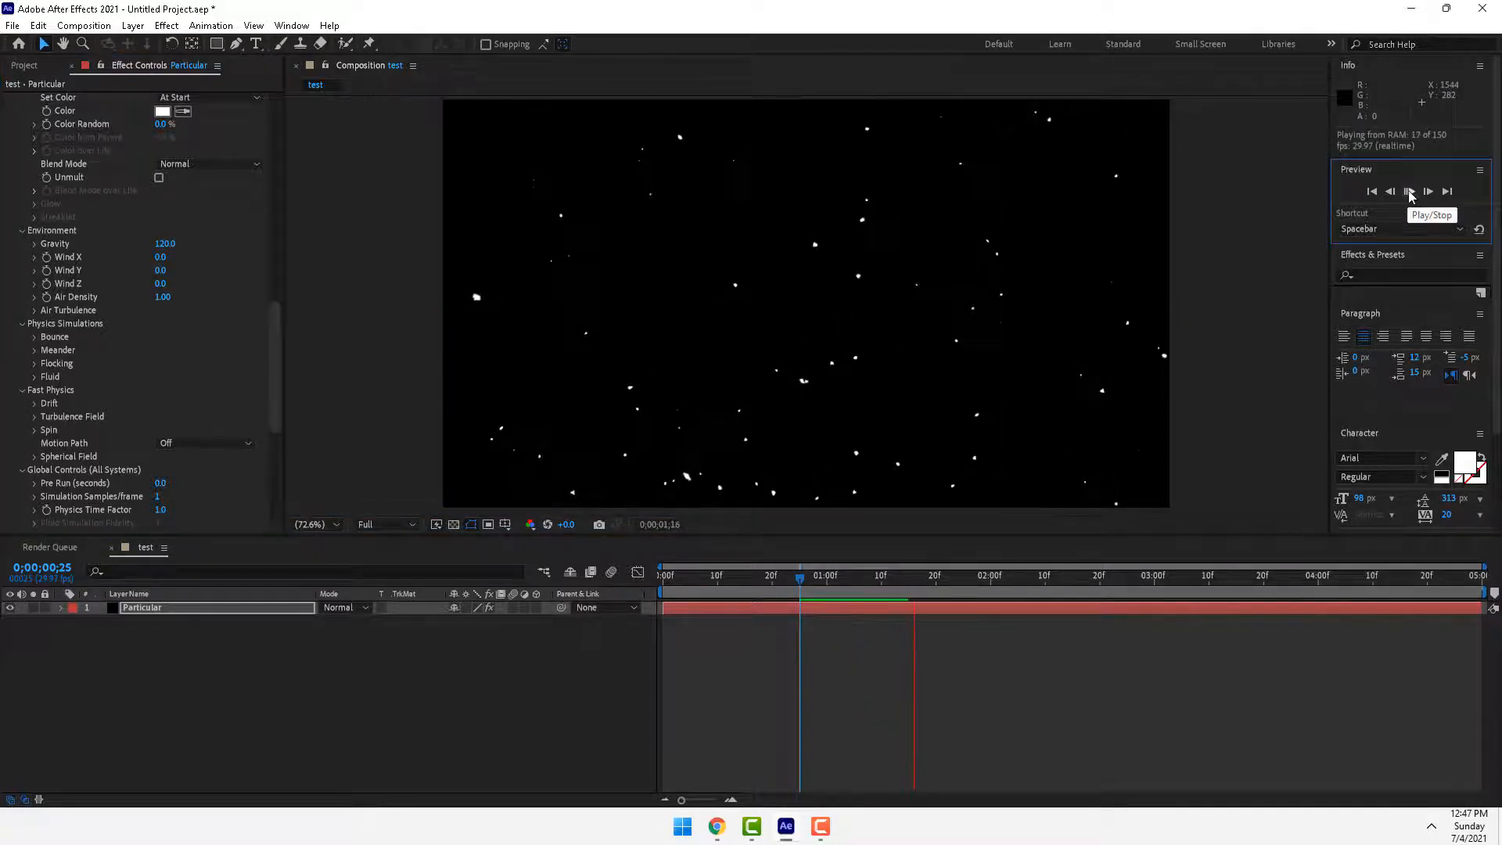
{"action": "key", "text": "space"}
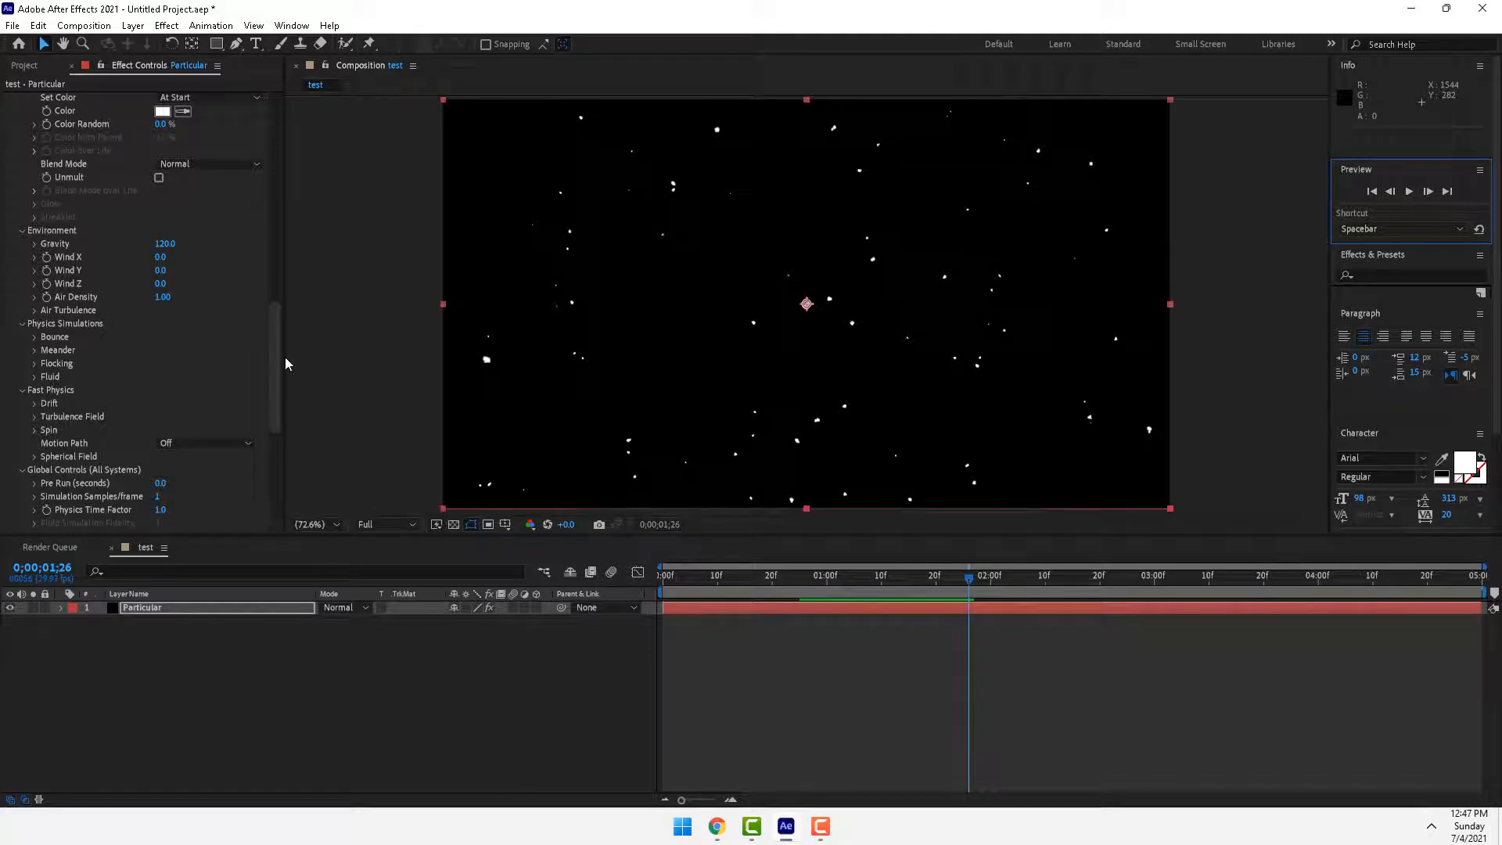
Lower the particle opacity to 42 and raise the particle size to 5
{"action": "left_click_drag", "start_coordinate": [275, 366], "coordinate": [306, 235]}
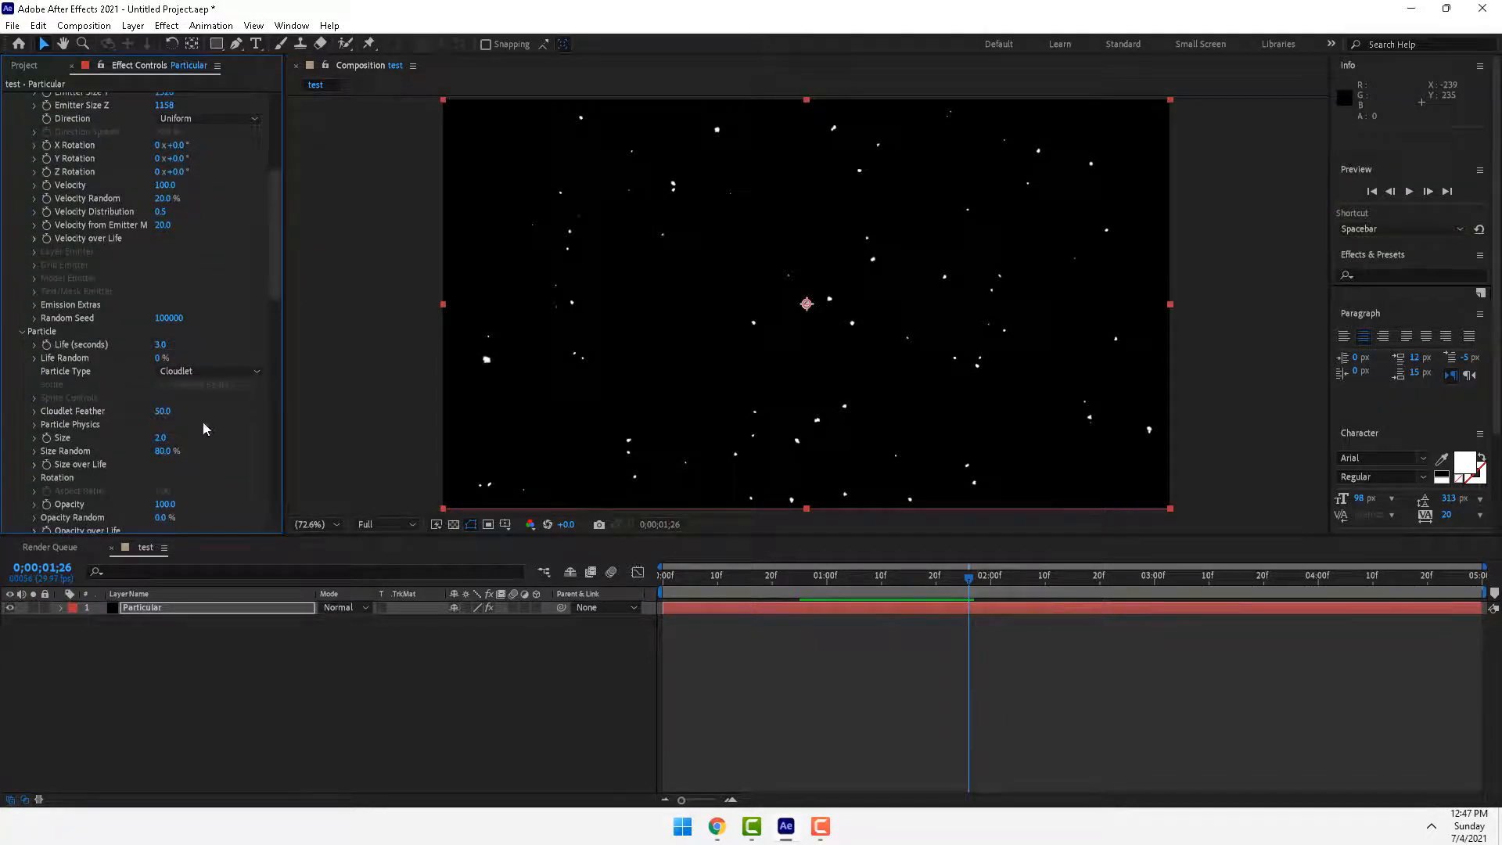
{"action": "left_click_drag", "start_coordinate": [162, 504], "coordinate": [150, 505]}
{"action": "left_click_drag", "start_coordinate": [162, 438], "coordinate": [170, 439]}
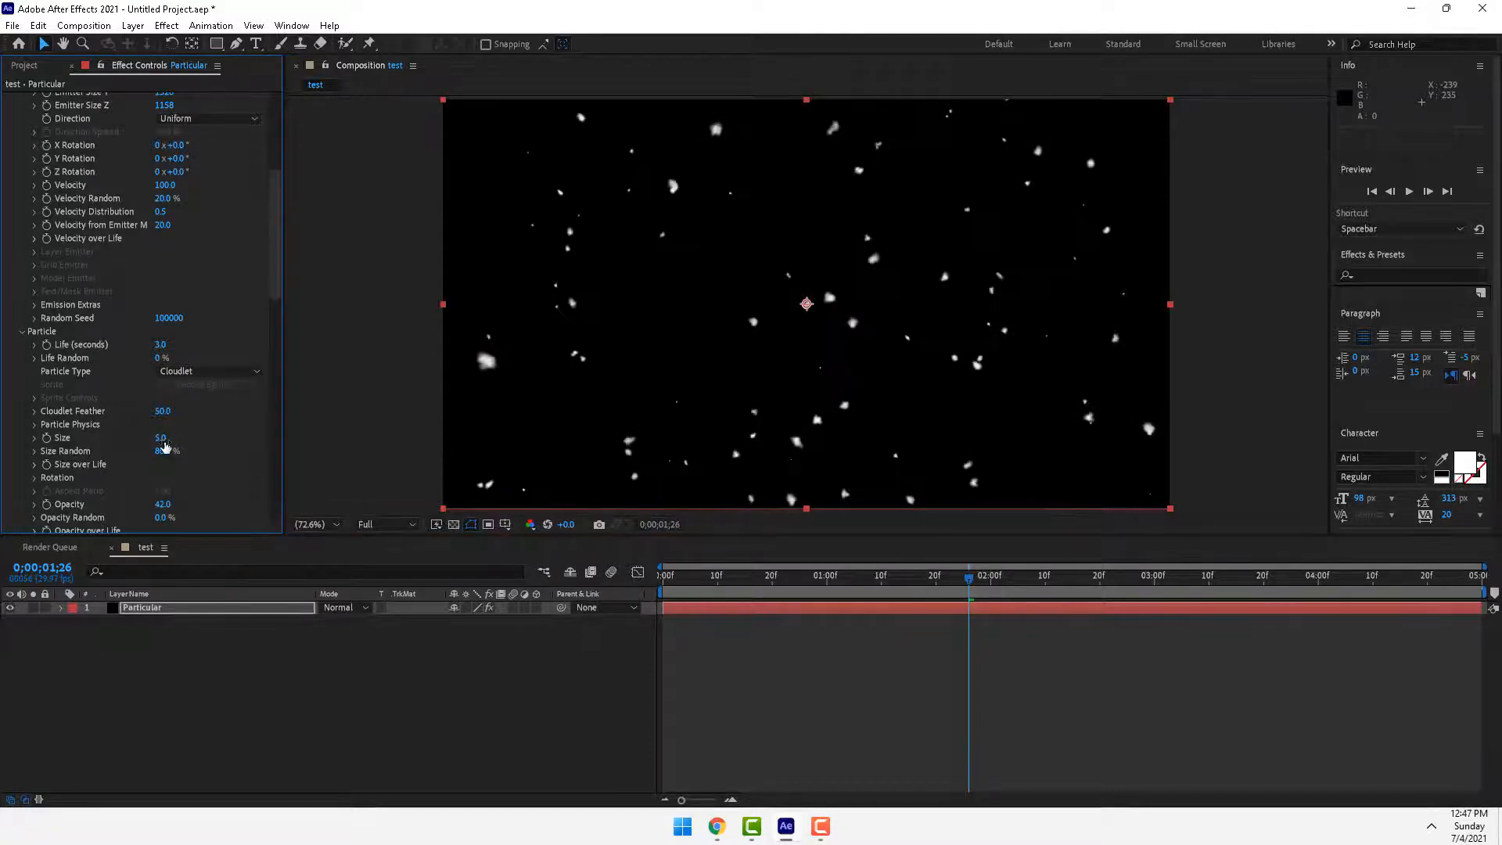
Set Opacity Random to 100% and preview the particle animation
{"action": "left_click_drag", "start_coordinate": [278, 296], "coordinate": [277, 379]}
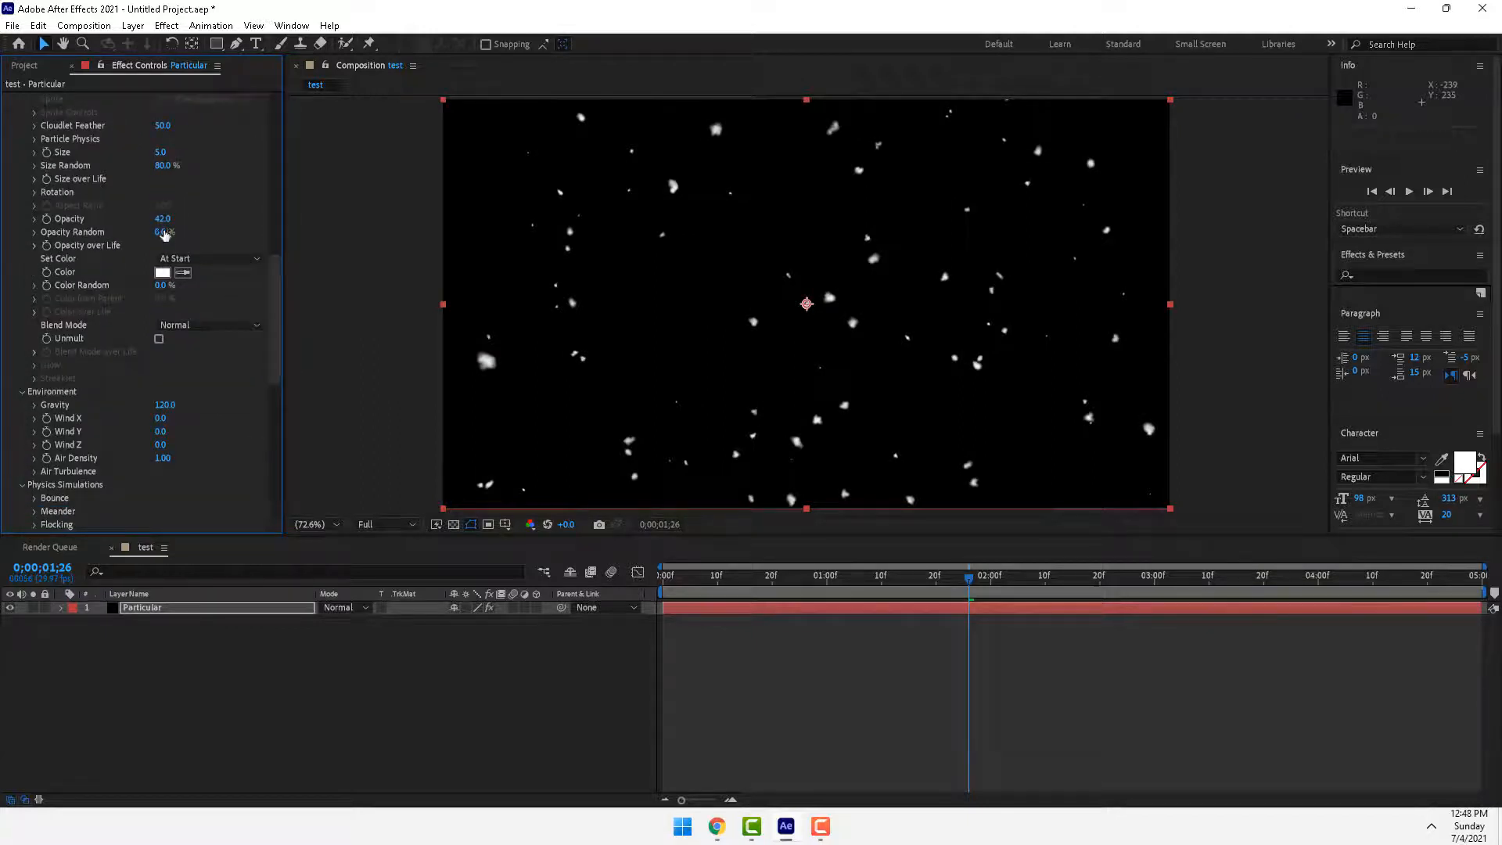
{"action": "left_click_drag", "start_coordinate": [209, 240], "coordinate": [256, 243]}
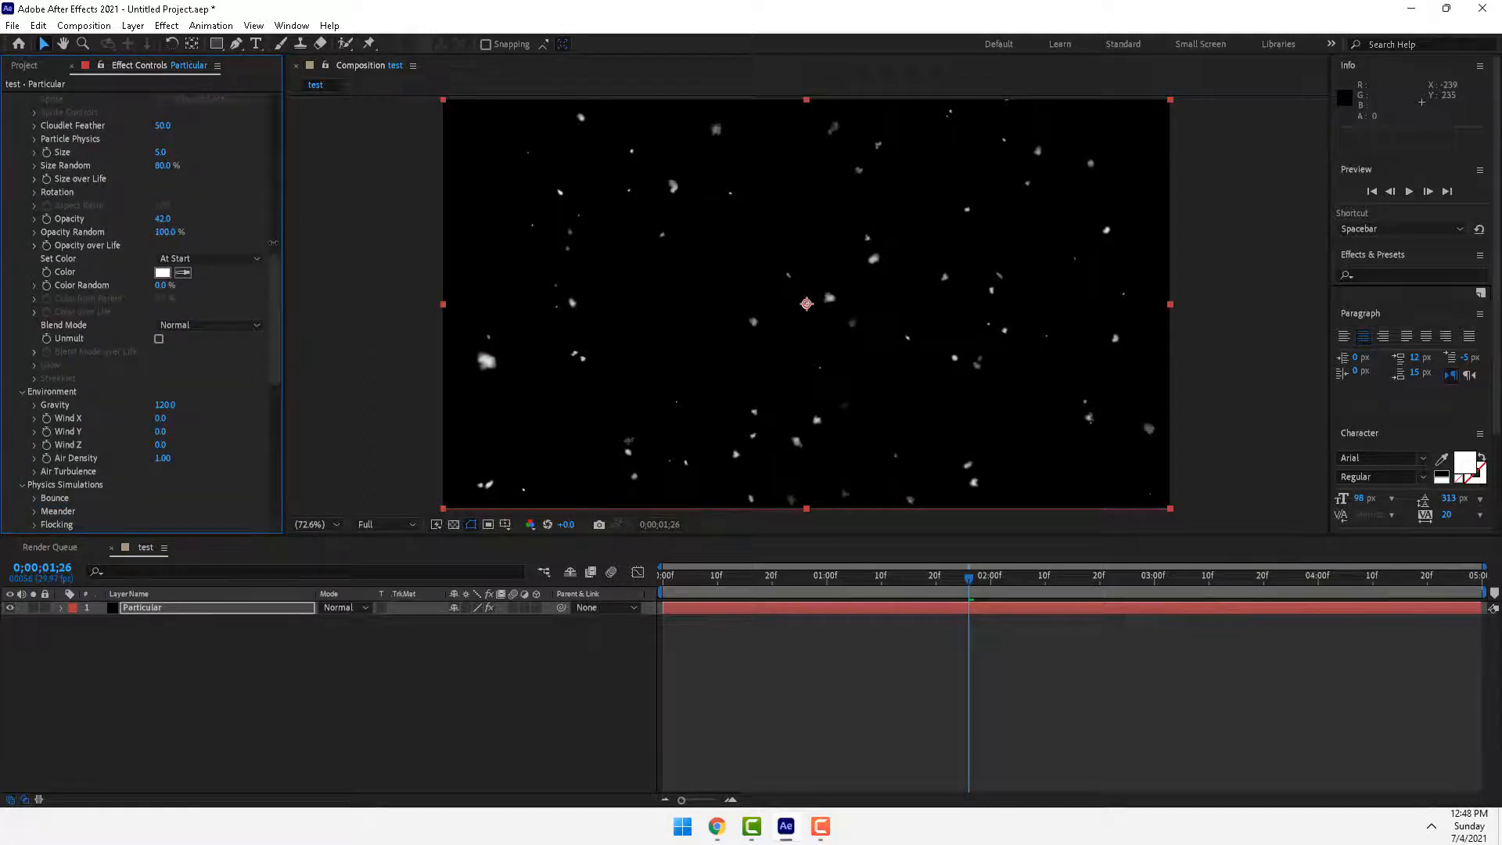
{"action": "left_click", "coordinate": [1408, 192]}
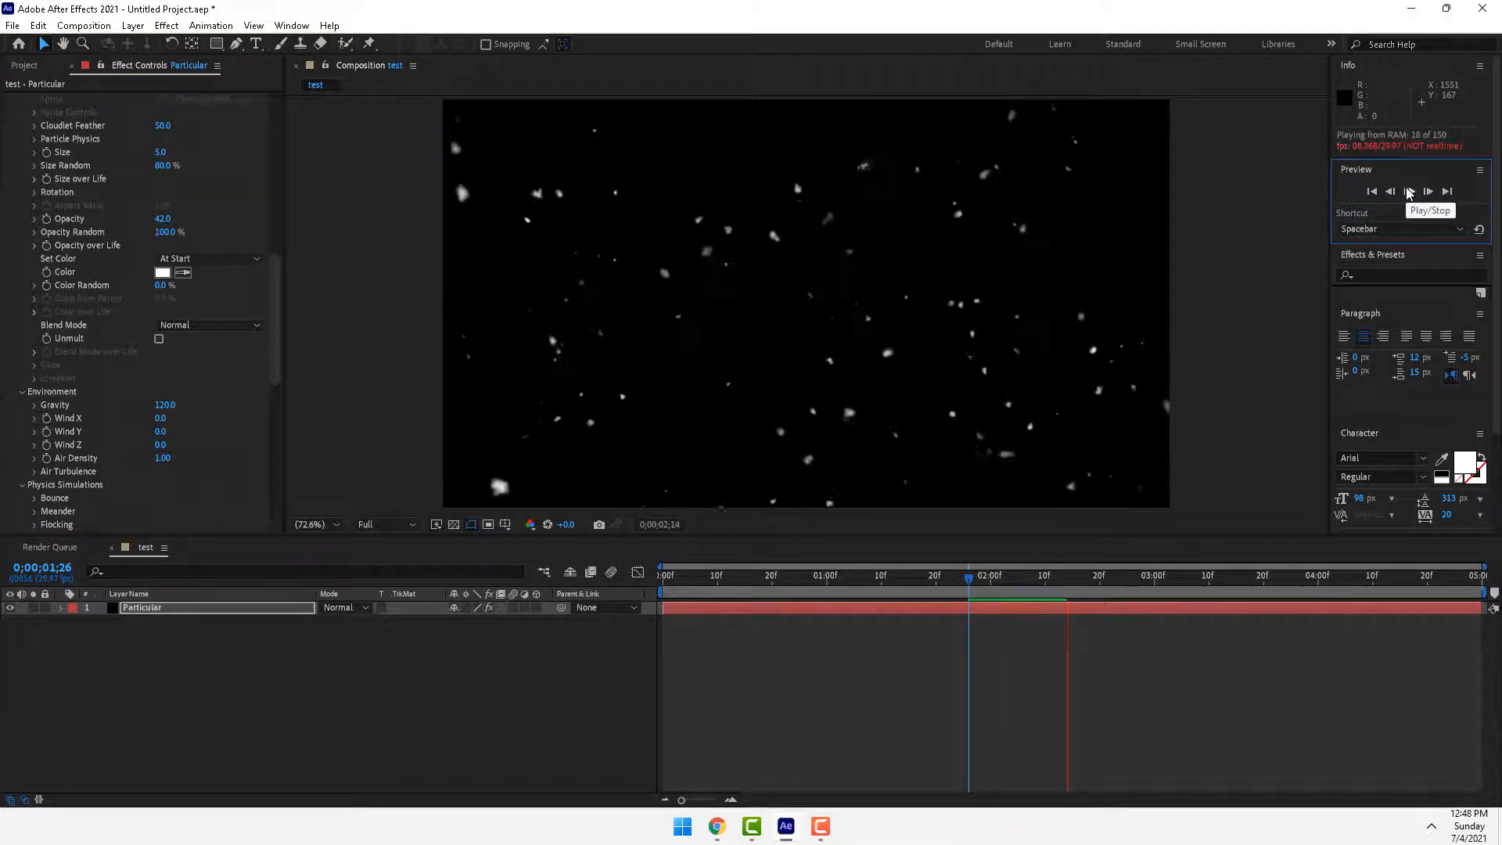
{"action": "left_click", "coordinate": [1408, 192]}
Set Affect Position to 65 in the Environment's Air Turbulence settings and preview the motion
{"action": "left_click_drag", "start_coordinate": [270, 312], "coordinate": [271, 391]}
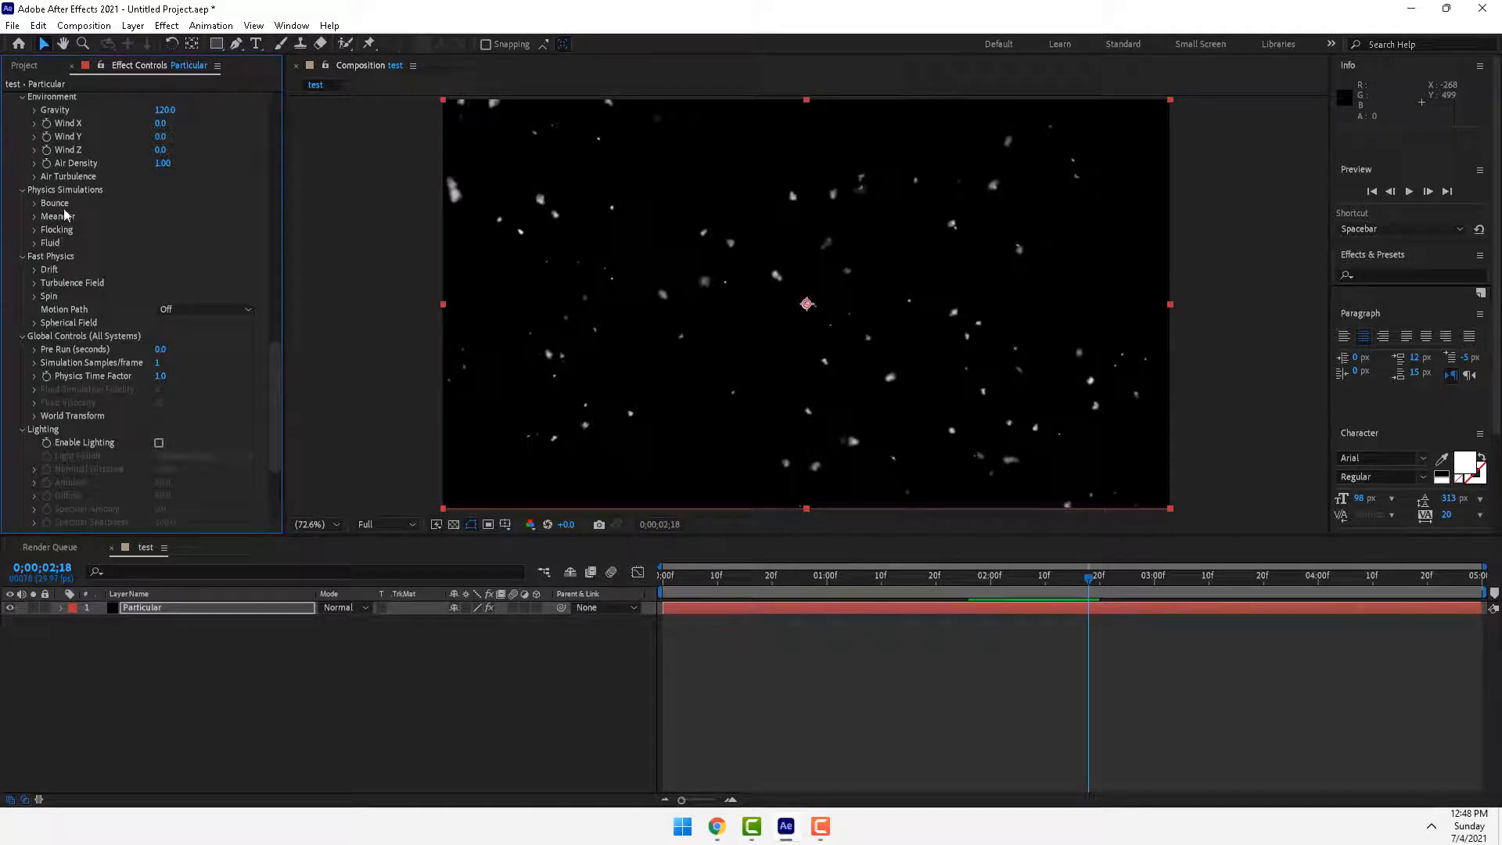
{"action": "left_click", "coordinate": [34, 177]}
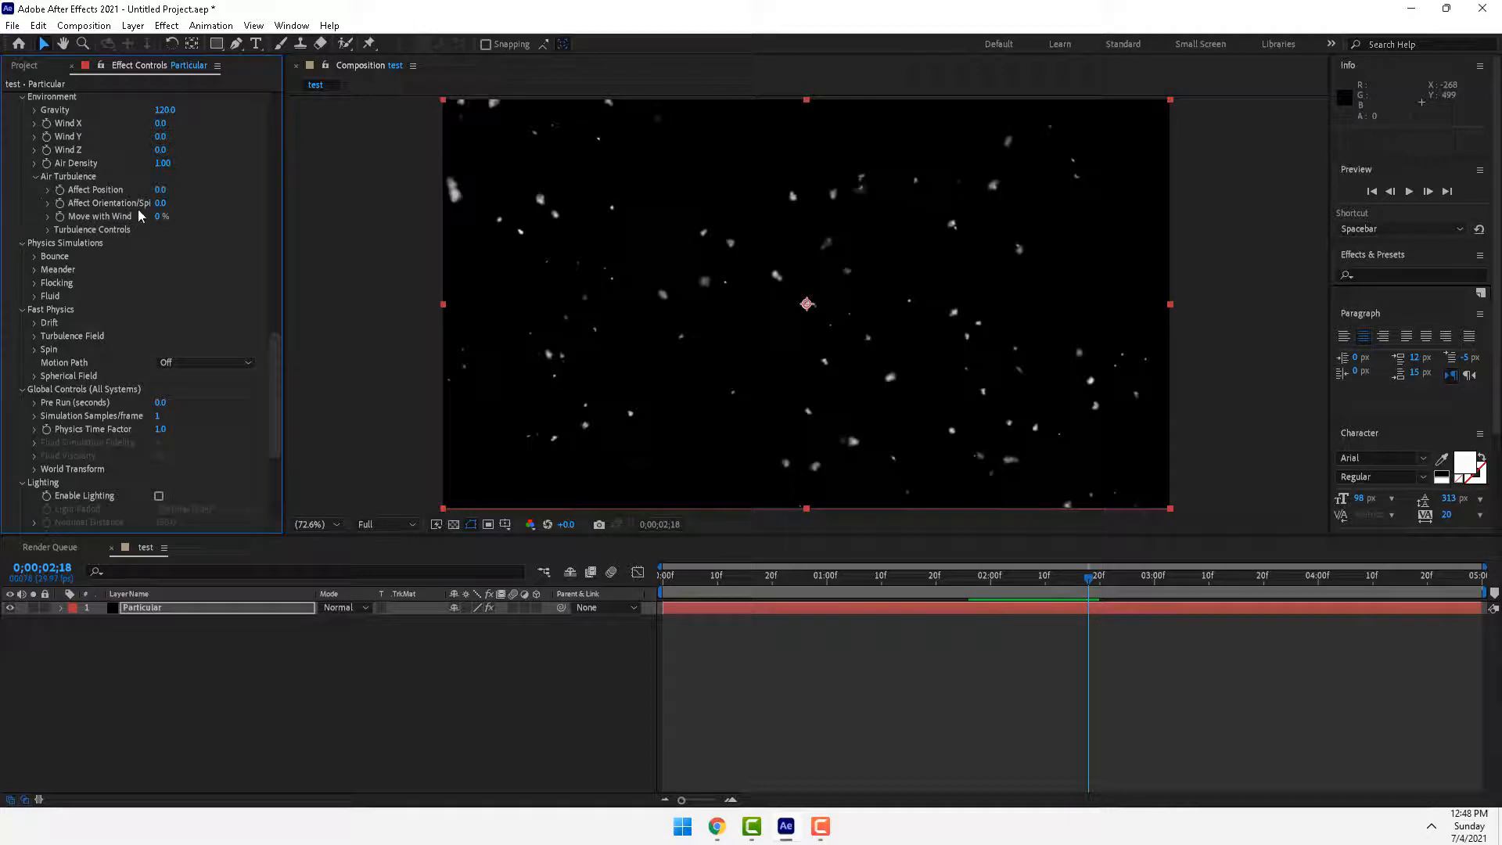
{"action": "left_click_drag", "start_coordinate": [159, 190], "coordinate": [281, 209]}
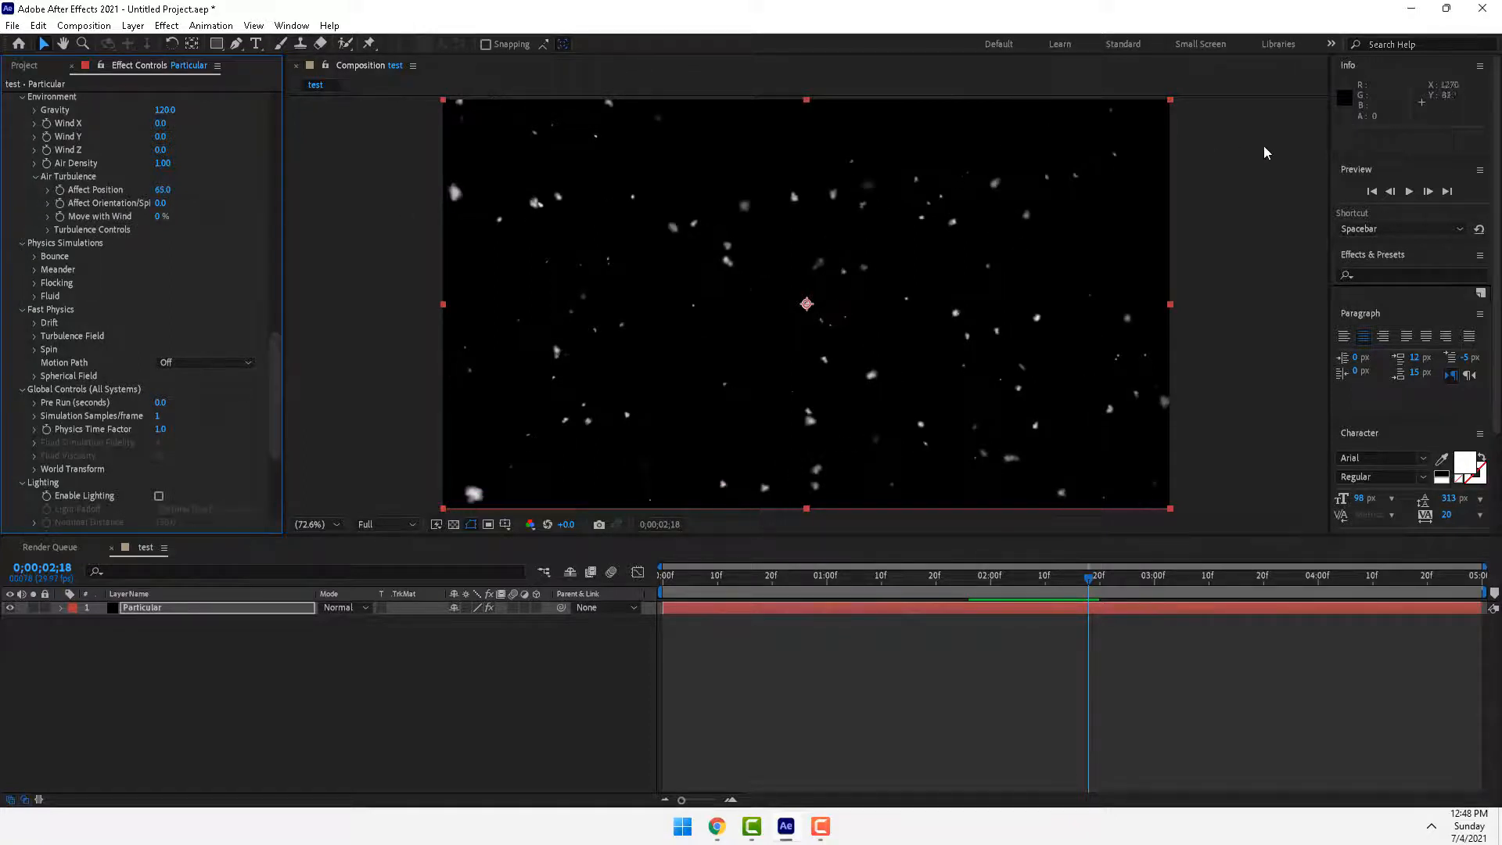
{"action": "left_click", "coordinate": [1409, 191]}
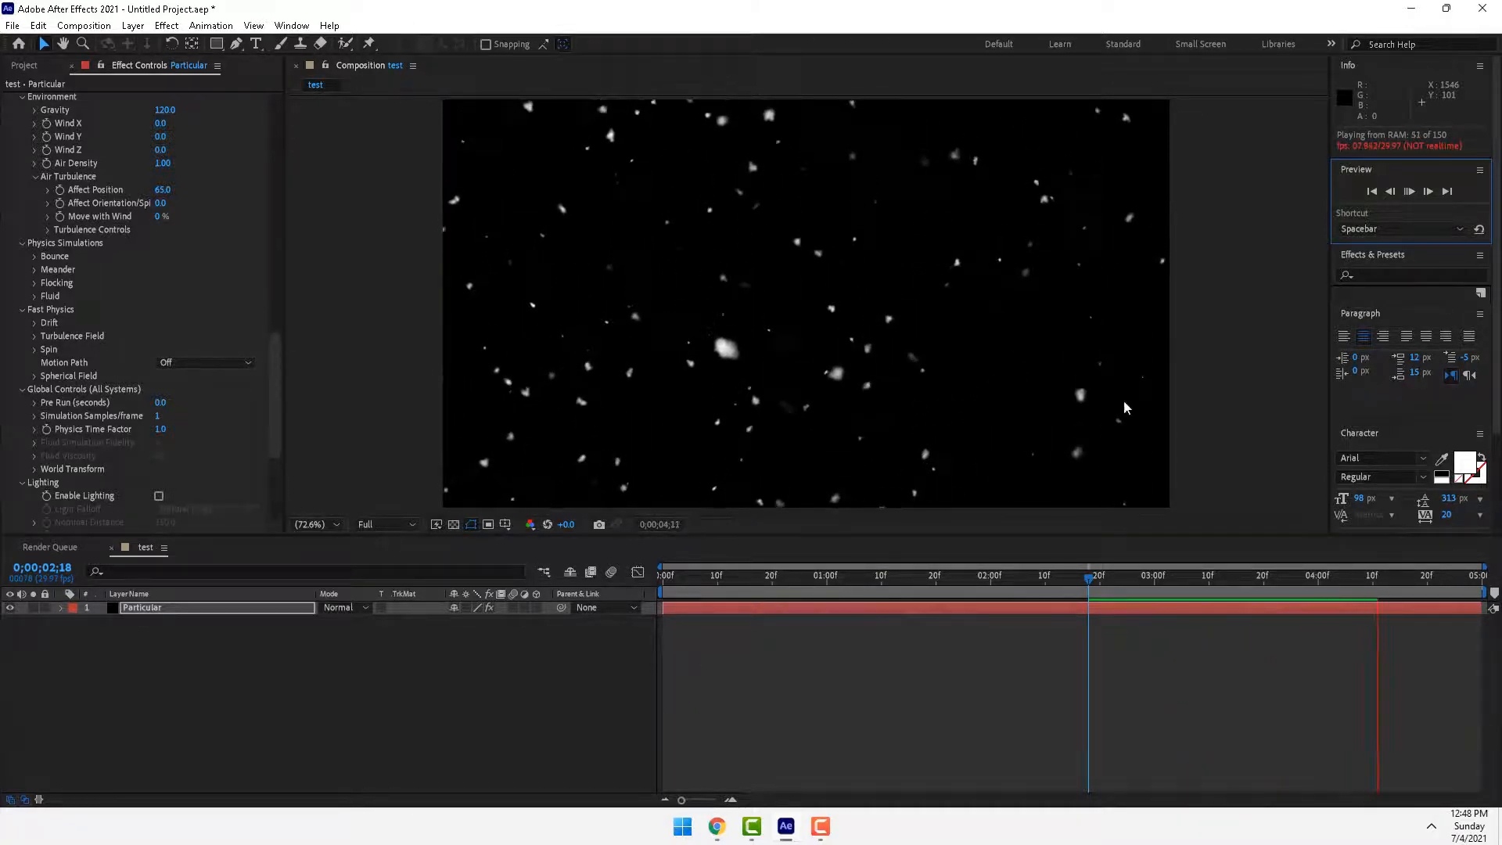
{"action": "key", "text": "space"}
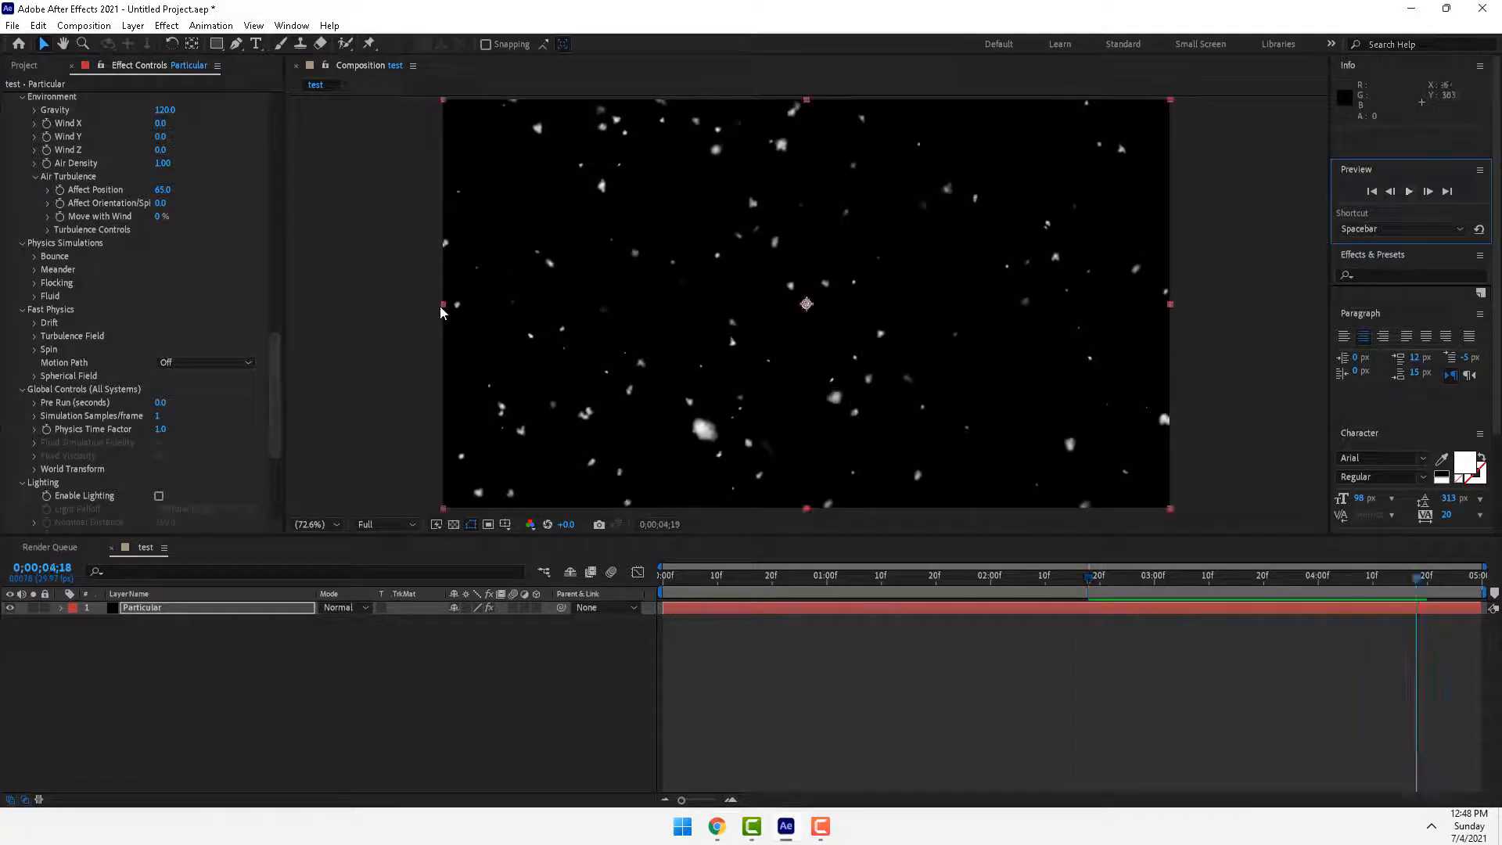
Move the emitter position, not the layer, to about 640.2, 12.4 at the frame's upper edge and preview the result
{"action": "scroll", "coordinate": [281, 245], "scroll_direction": "up", "scroll_amount": 10}
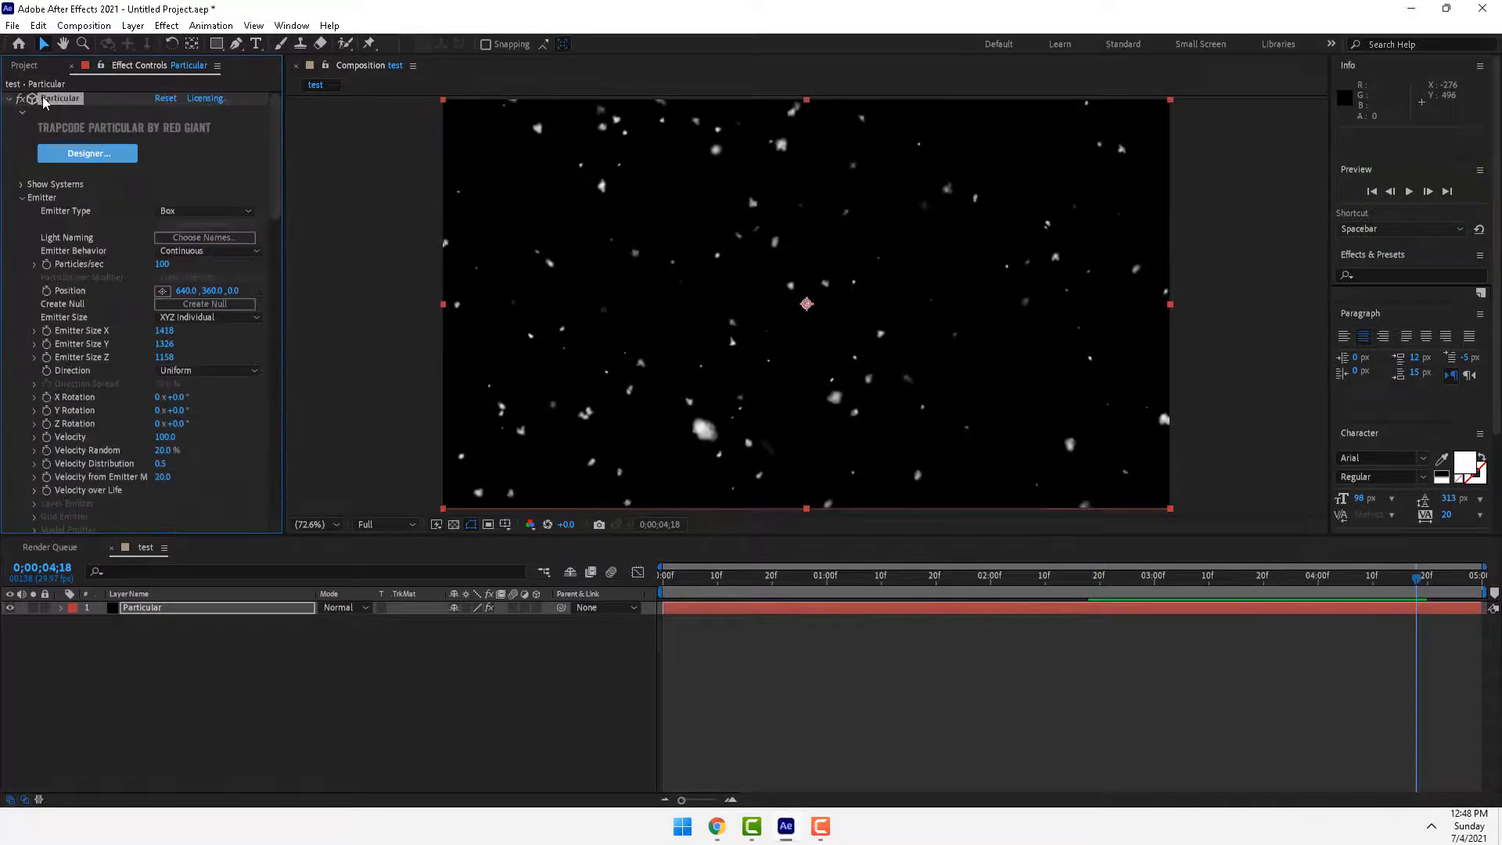
{"action": "left_click_drag", "start_coordinate": [806, 304], "coordinate": [814, 136]}
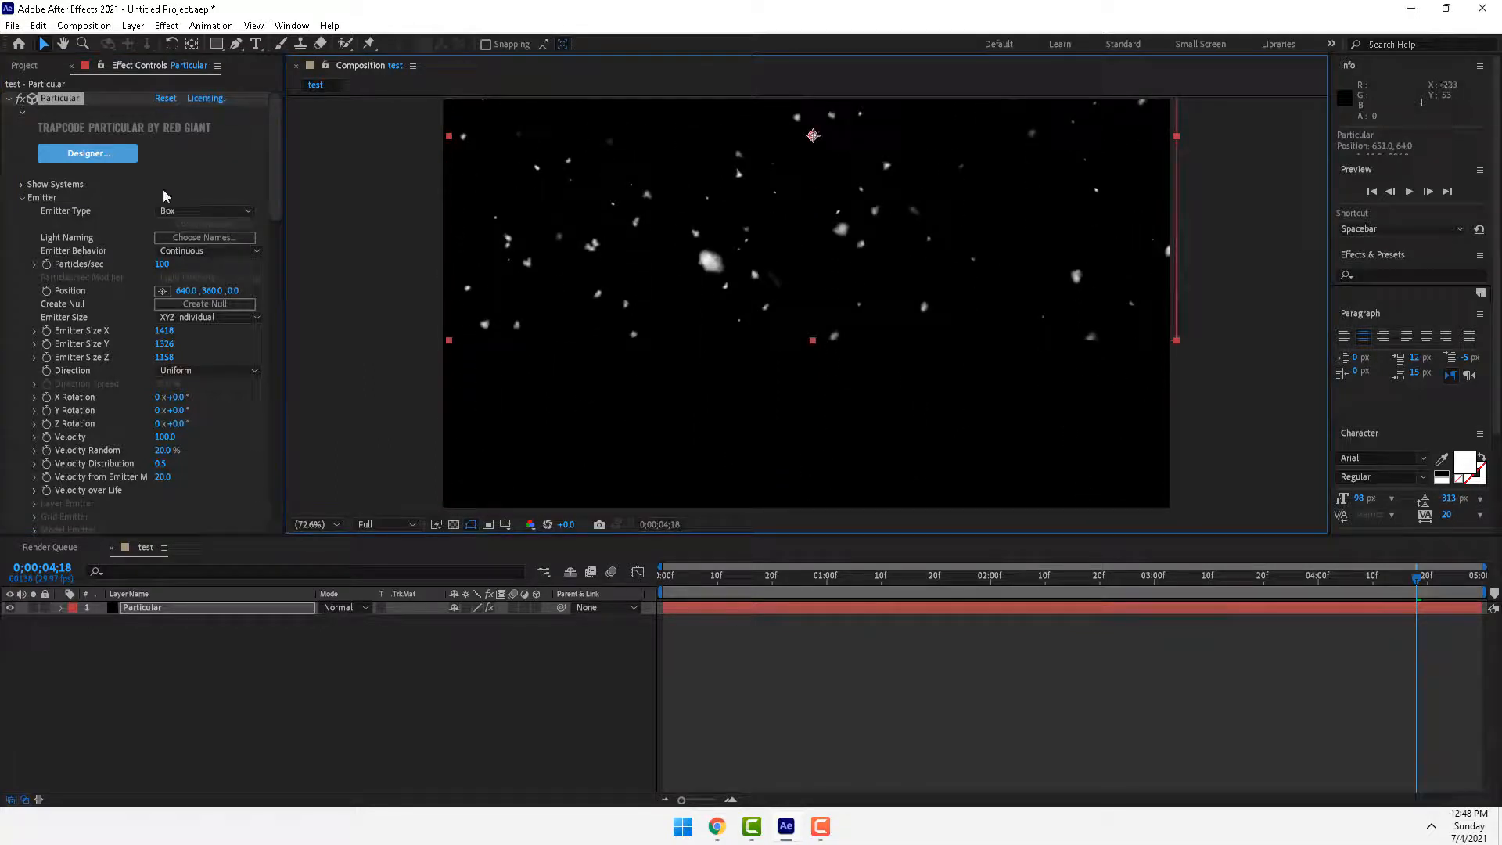
{"action": "key", "text": "ctrl+z"}
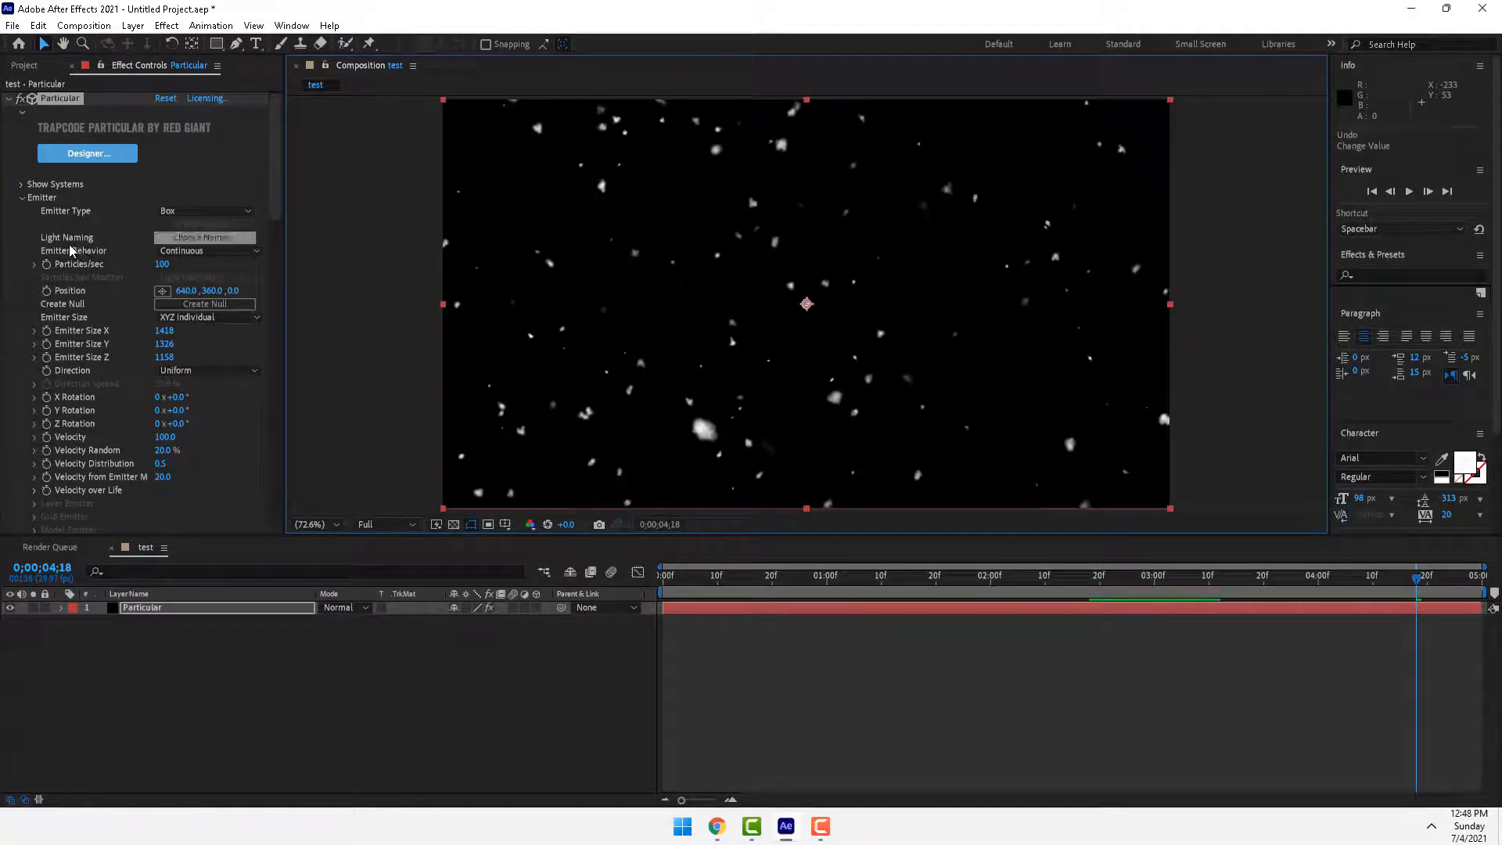
{"action": "left_click", "coordinate": [74, 291]}
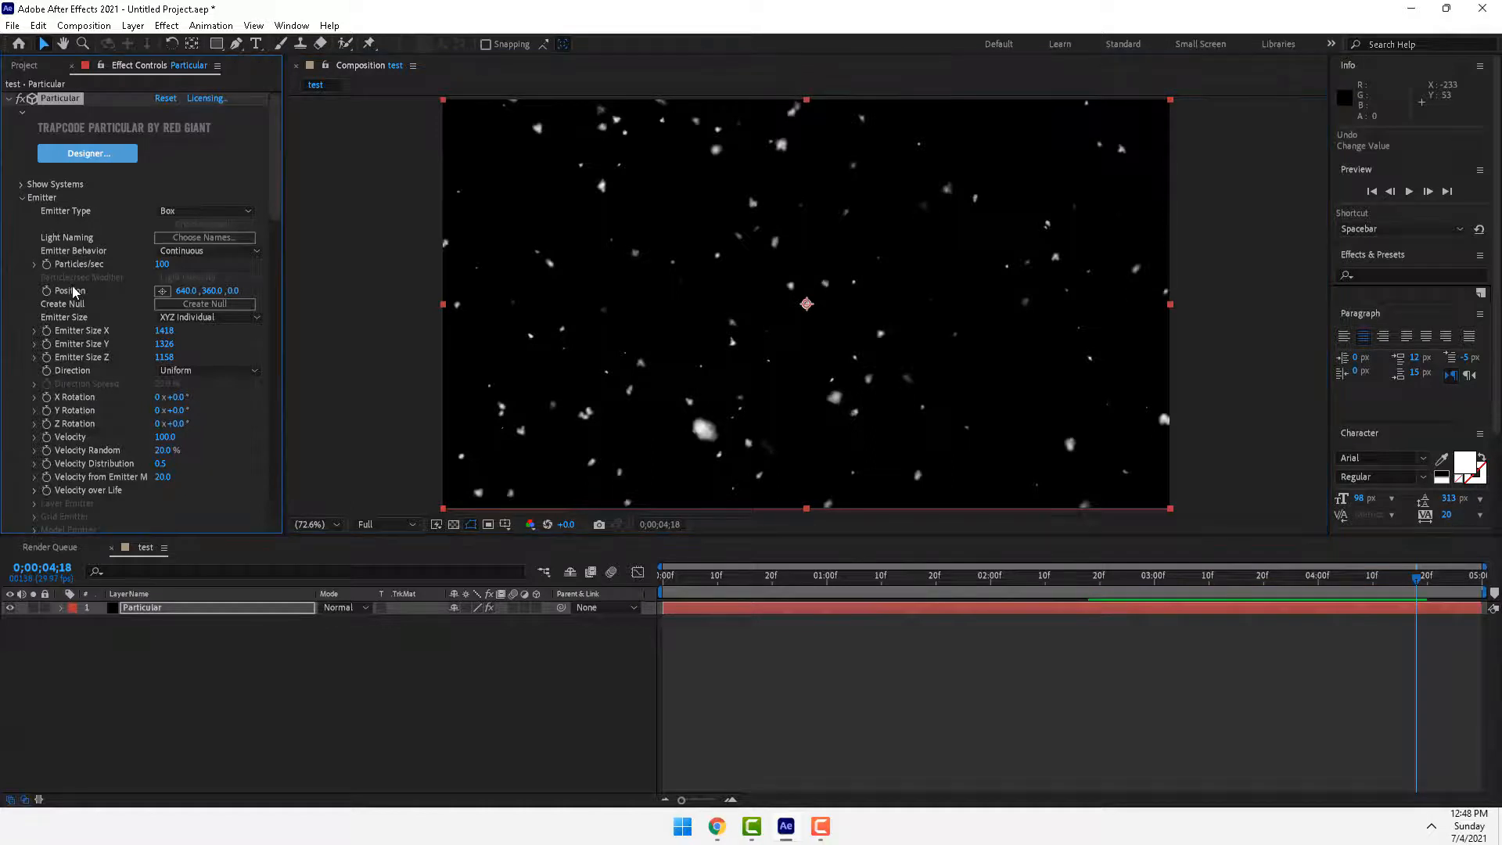
{"action": "left_click", "coordinate": [162, 290]}
{"action": "left_click", "coordinate": [806, 106]}
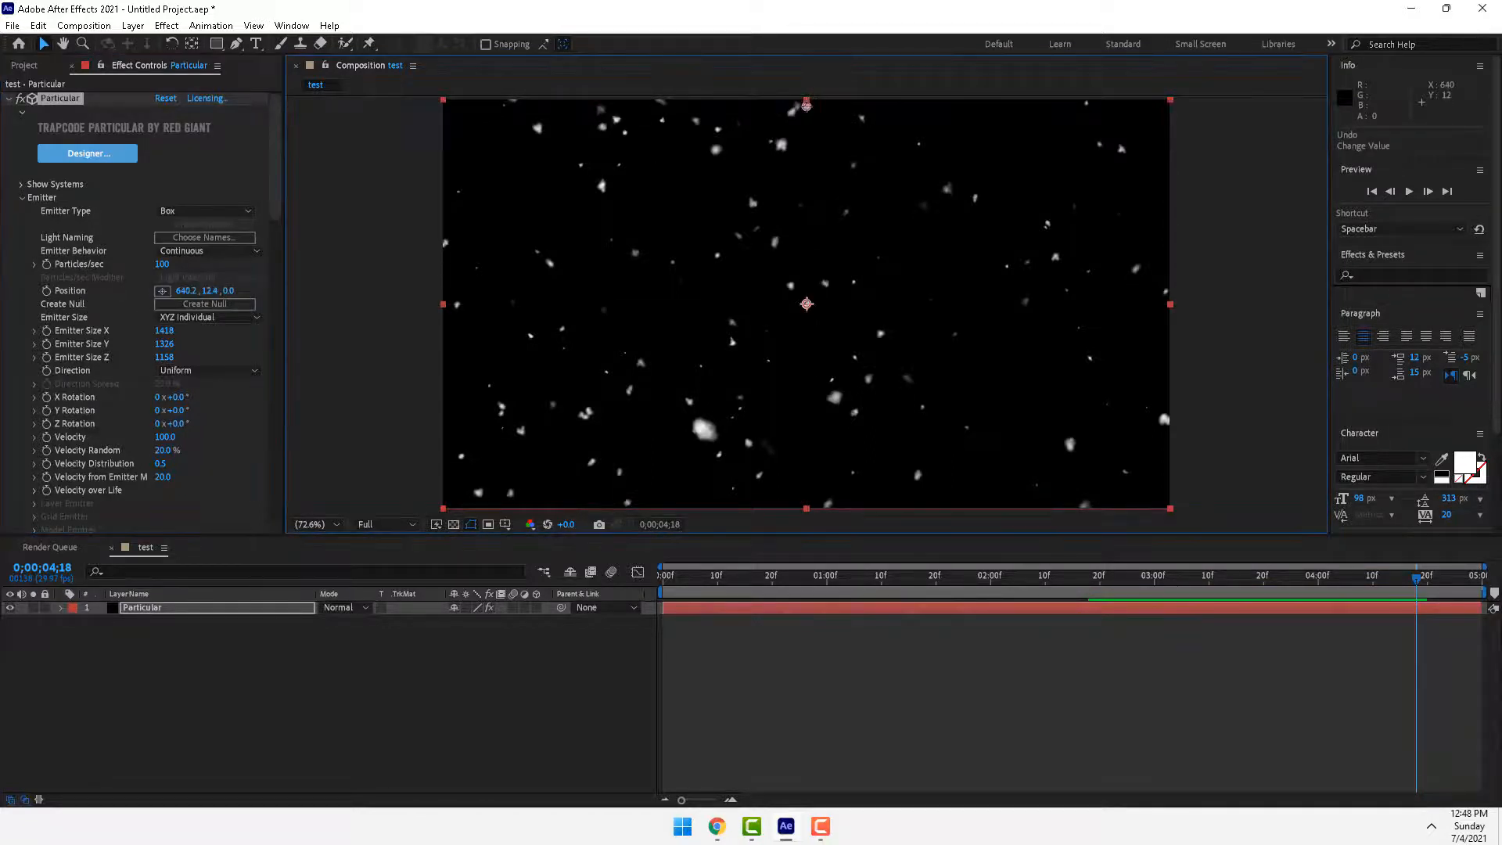
{"action": "left_click", "coordinate": [1408, 192]}
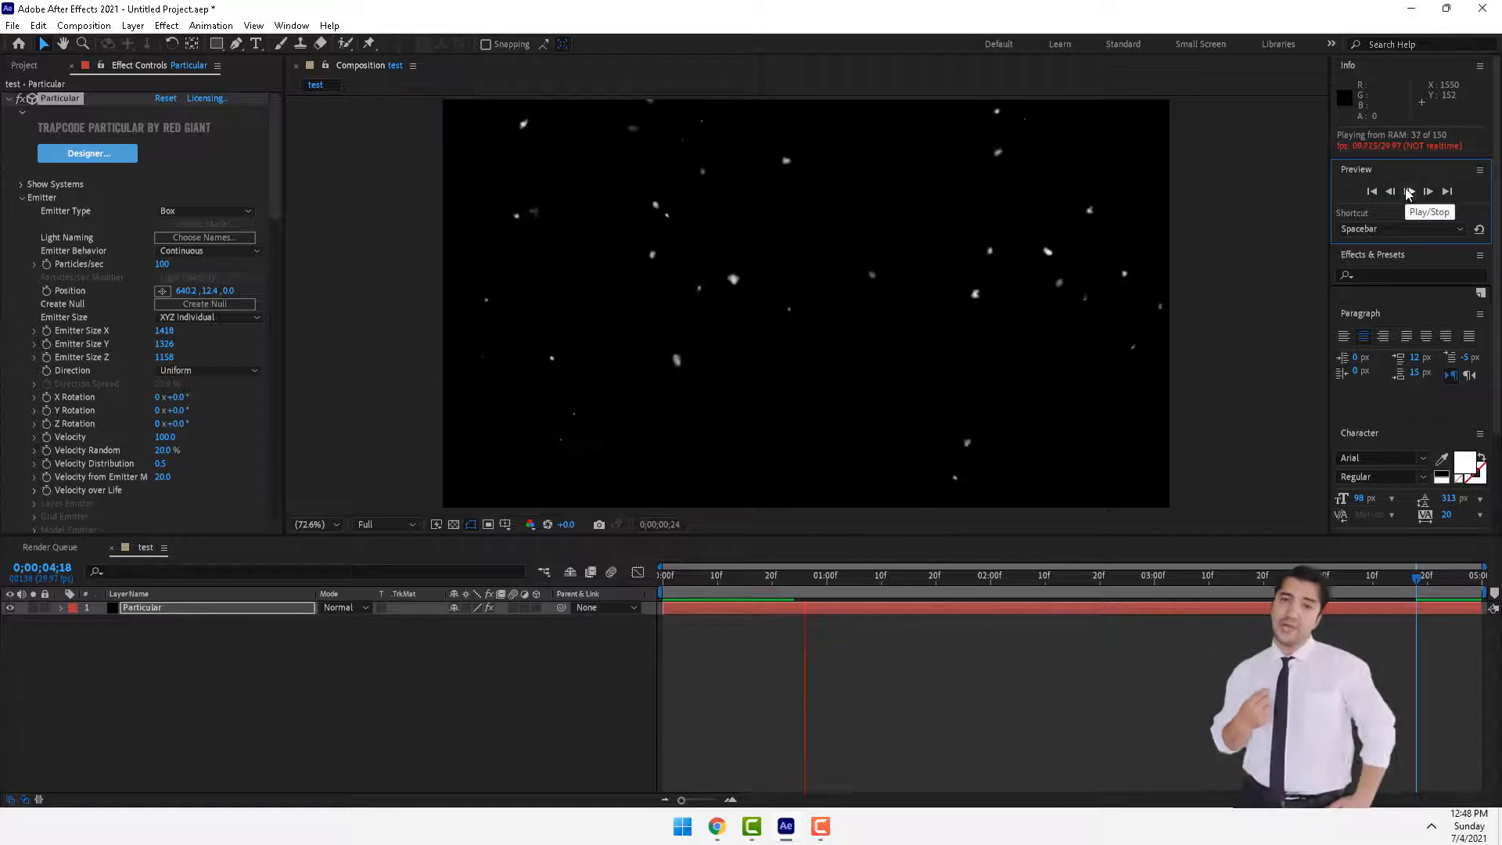
Raise the Environment Gravity to 610 and stop the preview
{"action": "left_click_drag", "start_coordinate": [278, 237], "coordinate": [278, 372]}
{"action": "left_click_drag", "start_coordinate": [166, 282], "coordinate": [212, 281]}
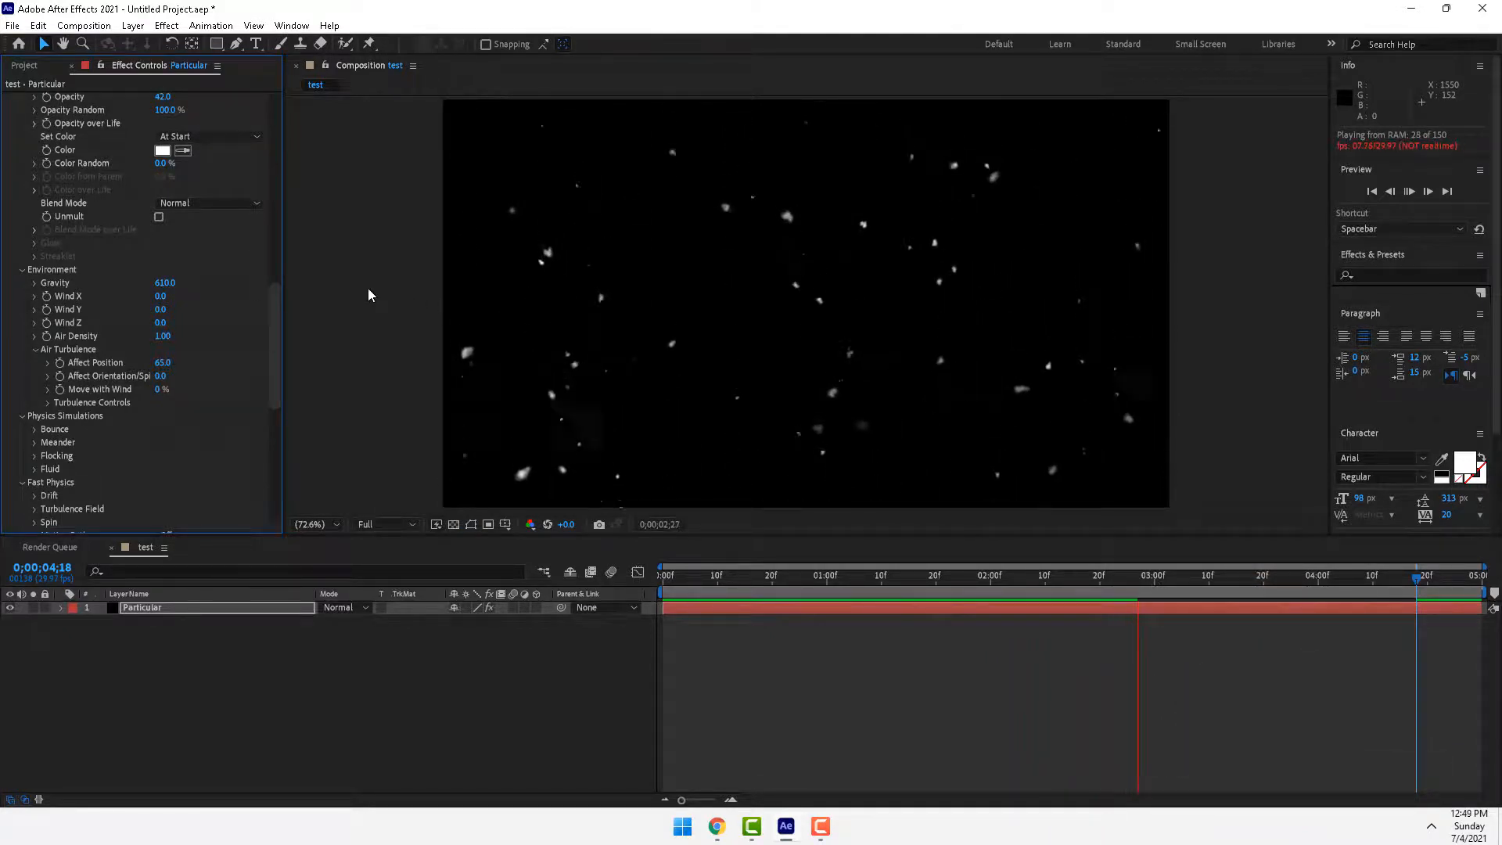
{"action": "key", "text": "space"}
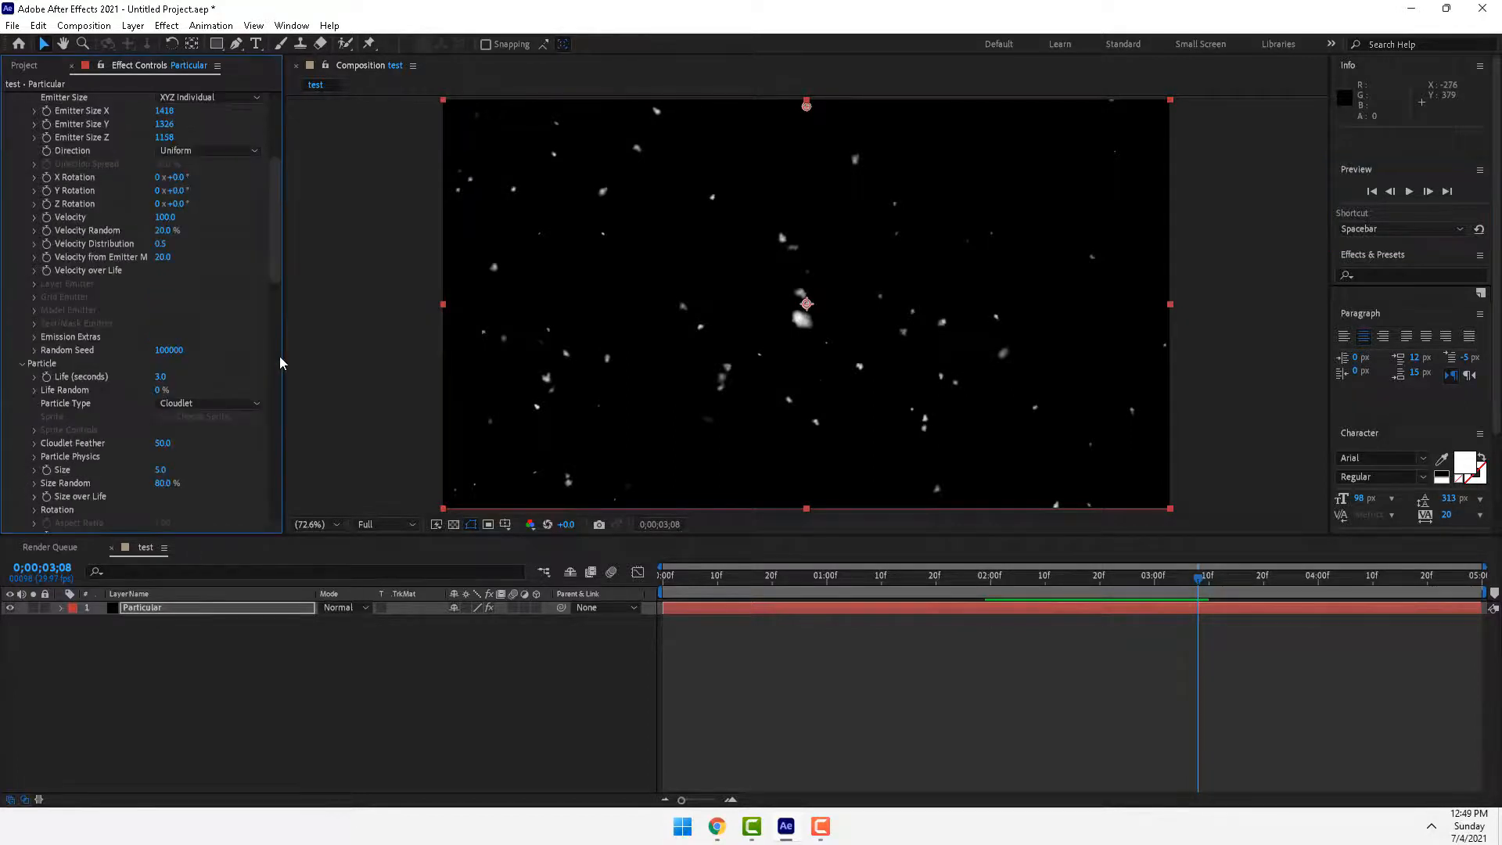
{"action": "scroll", "coordinate": [264, 430], "scroll_direction": "down", "scroll_amount": 5}
{"action": "scroll", "coordinate": [265, 434], "scroll_direction": "down", "scroll_amount": 5}
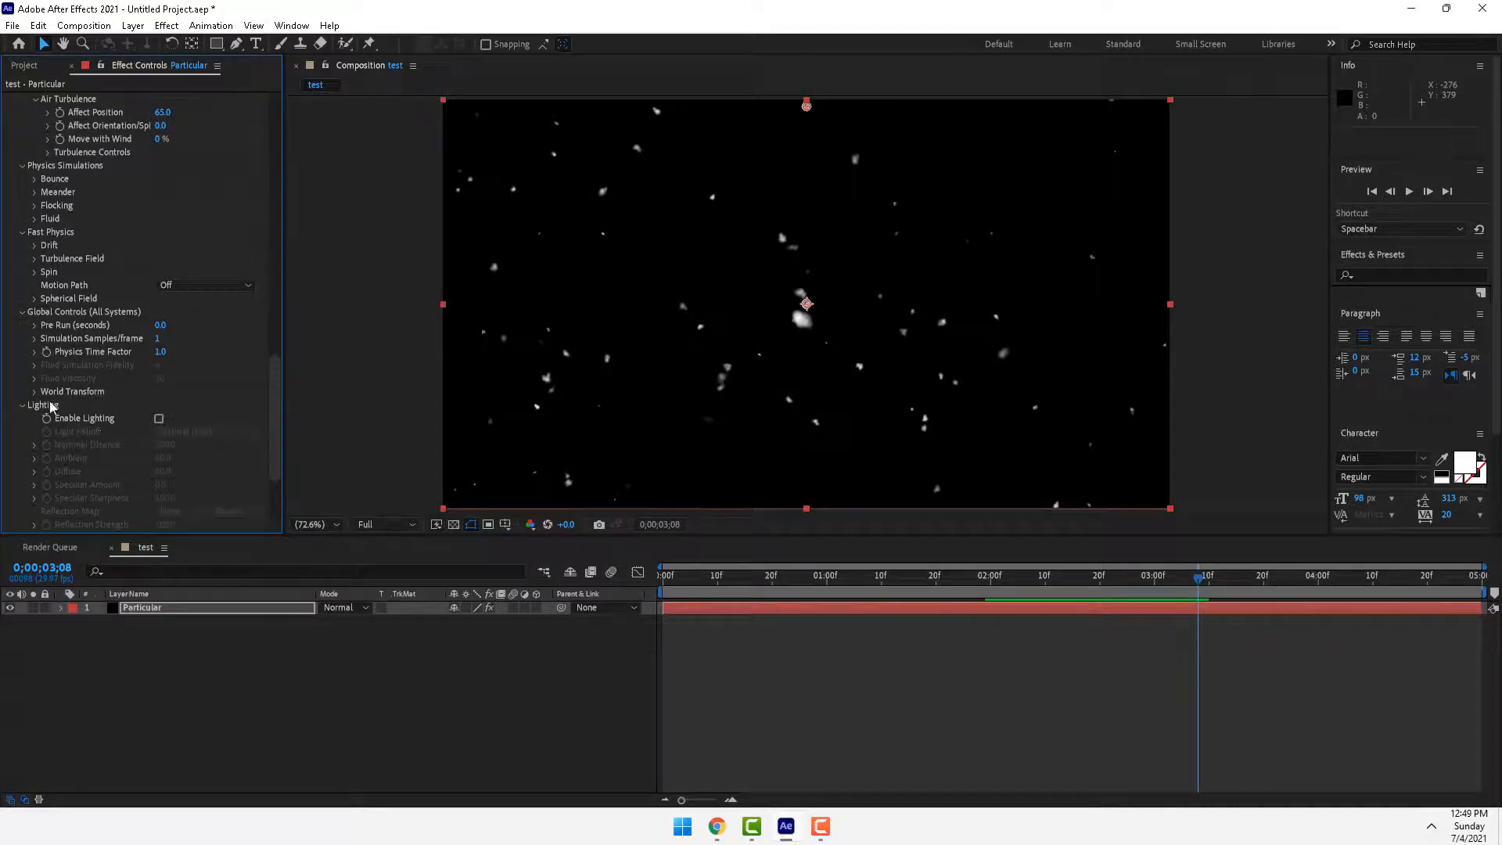
Create a new point light in the composition with its colour set to orange
{"action": "right_click", "coordinate": [293, 699]}
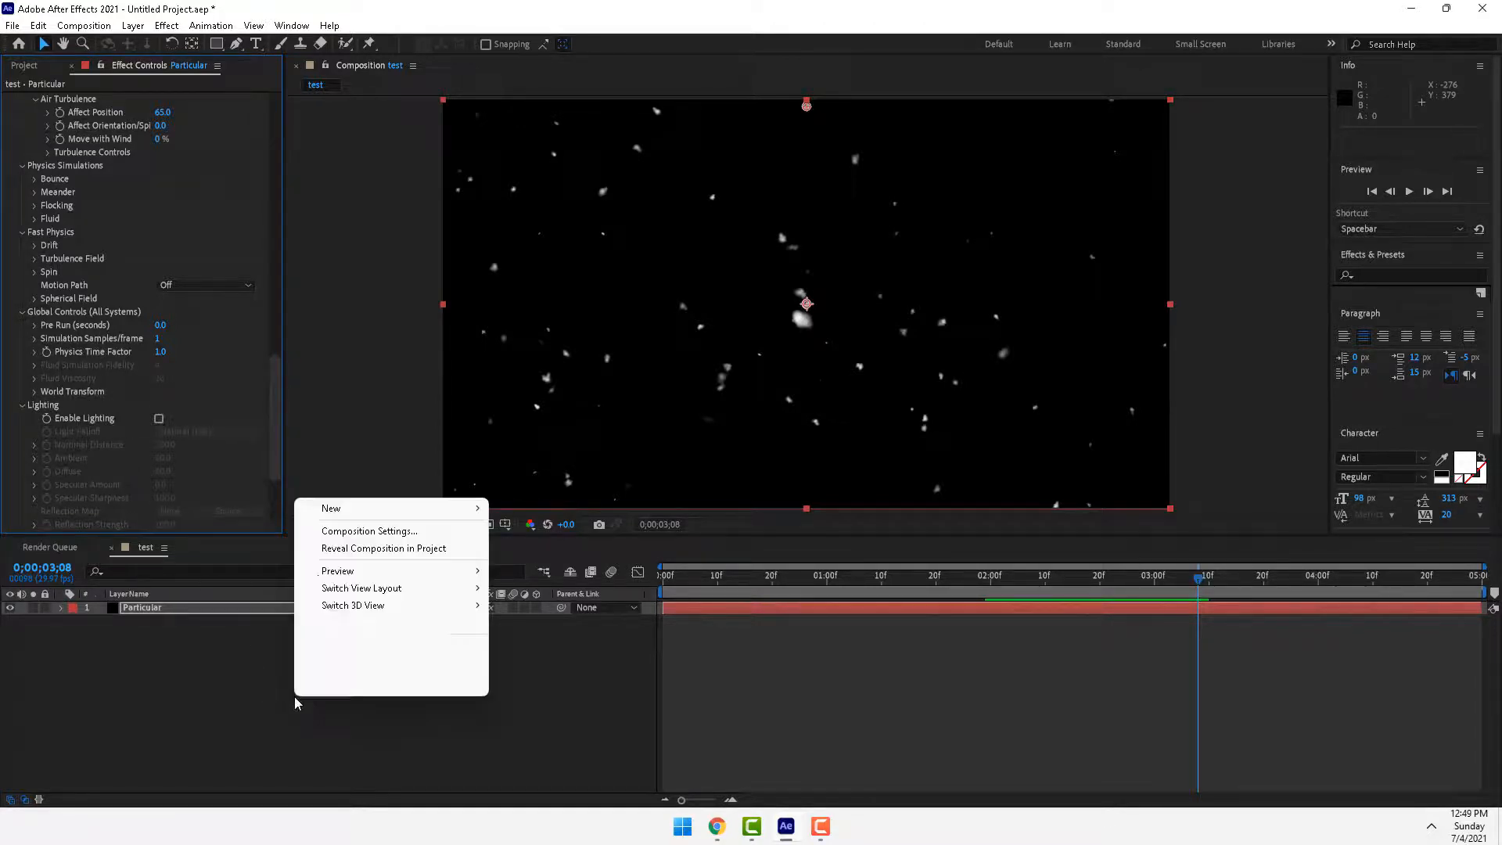
{"action": "left_click", "coordinate": [336, 496]}
{"action": "right_click", "coordinate": [306, 651]}
{"action": "mouse_move", "coordinate": [385, 466]}
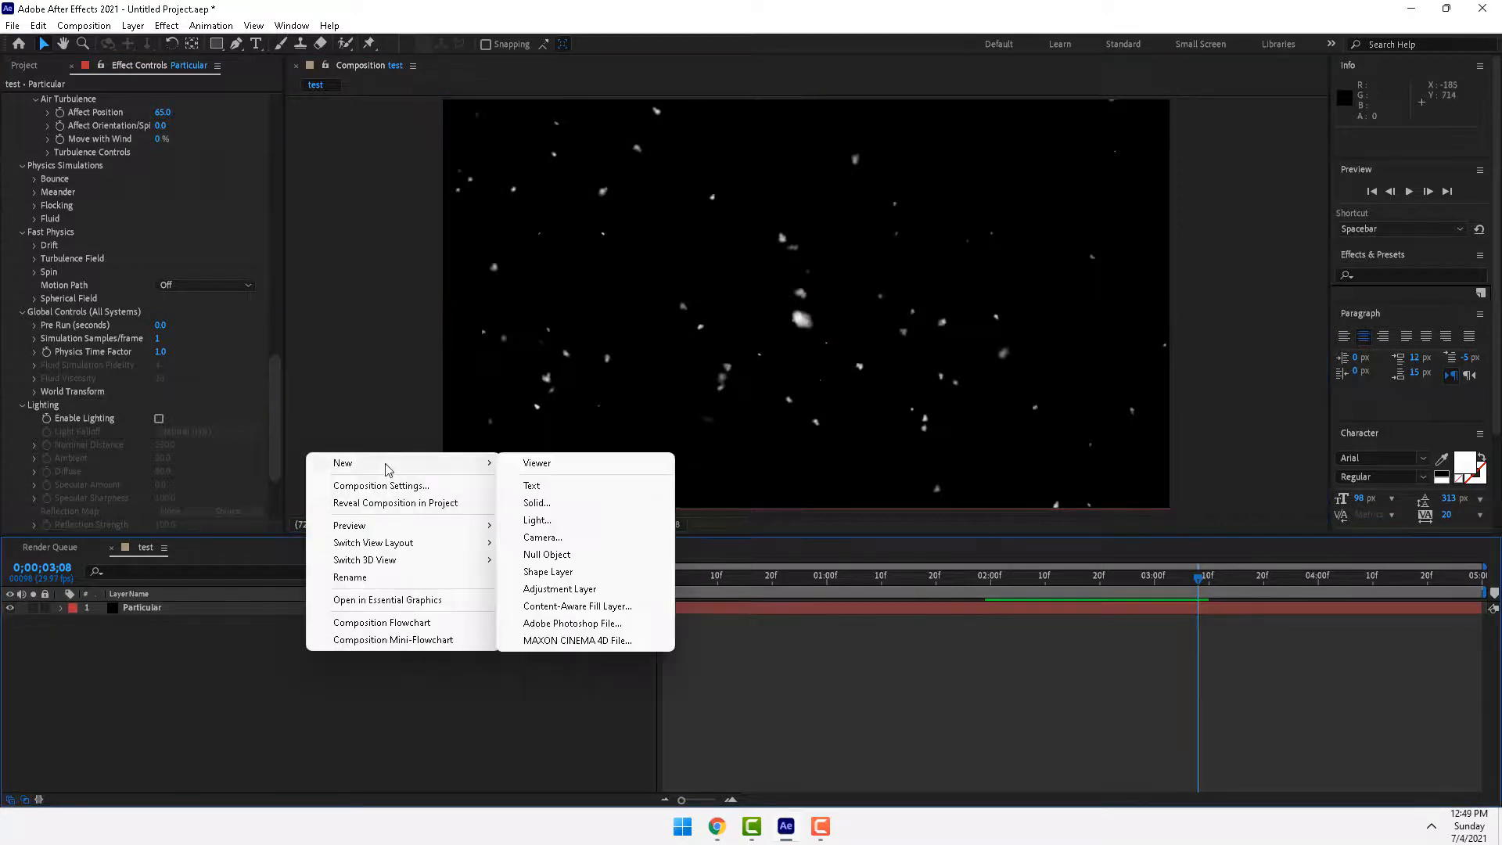
{"action": "left_click", "coordinate": [596, 526]}
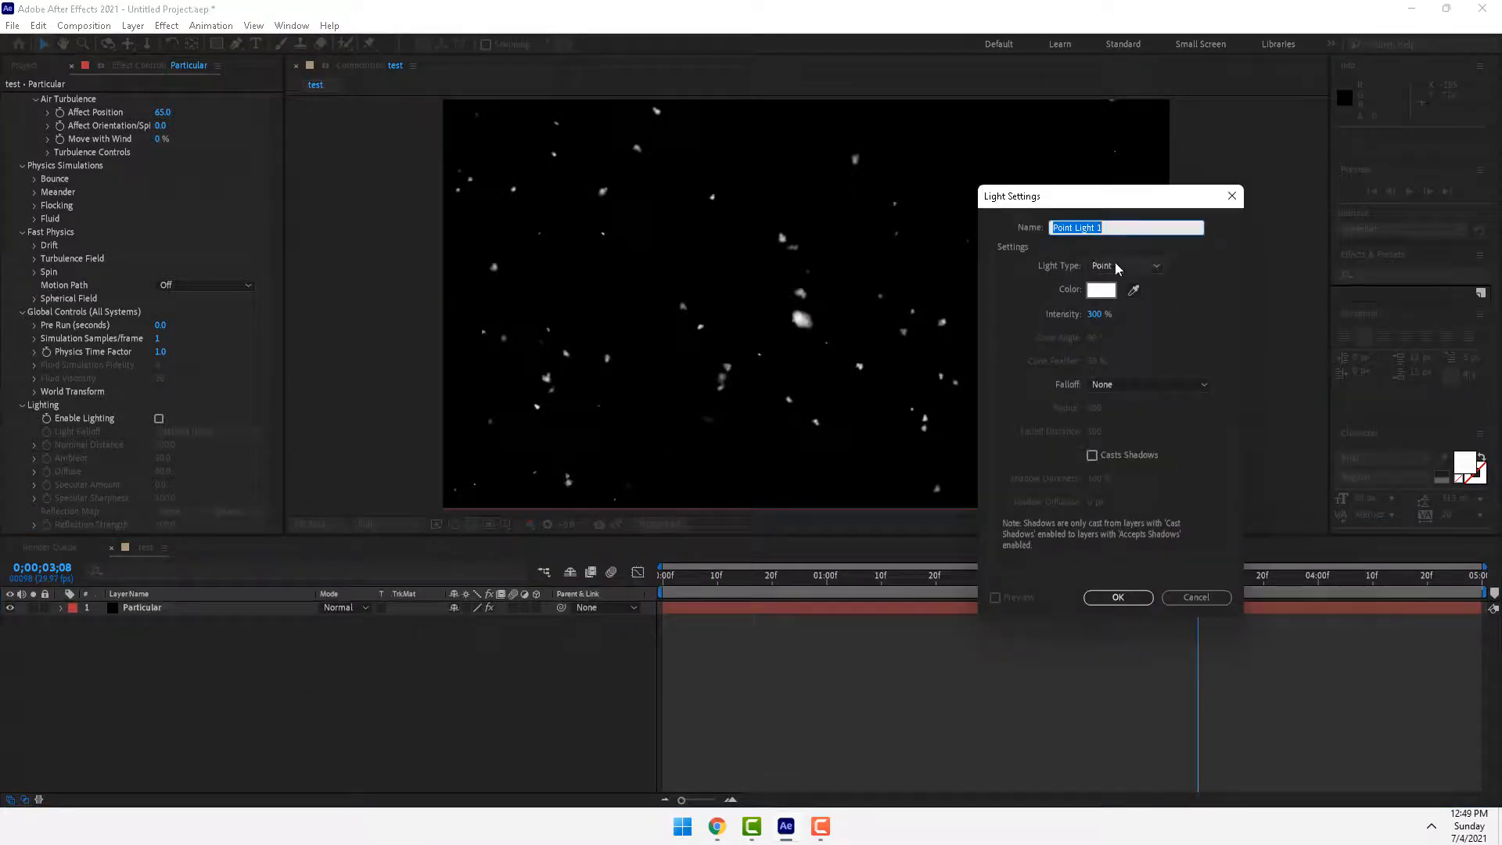
{"action": "left_click", "coordinate": [1101, 289]}
{"action": "left_click", "coordinate": [1132, 588]}
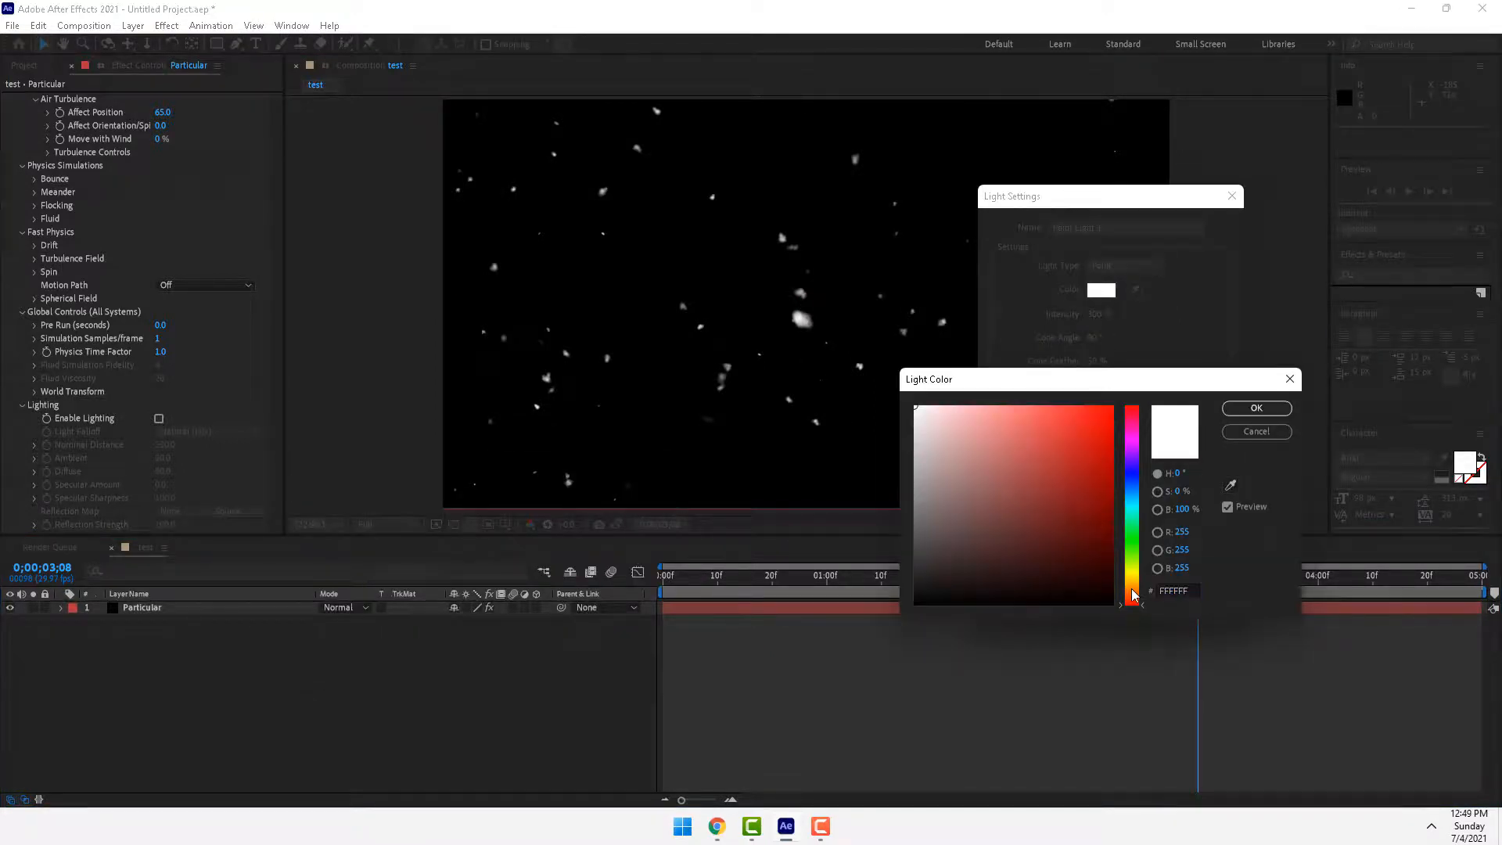
{"action": "left_click_drag", "start_coordinate": [1098, 423], "coordinate": [1113, 390]}
{"action": "left_click", "coordinate": [1248, 412]}
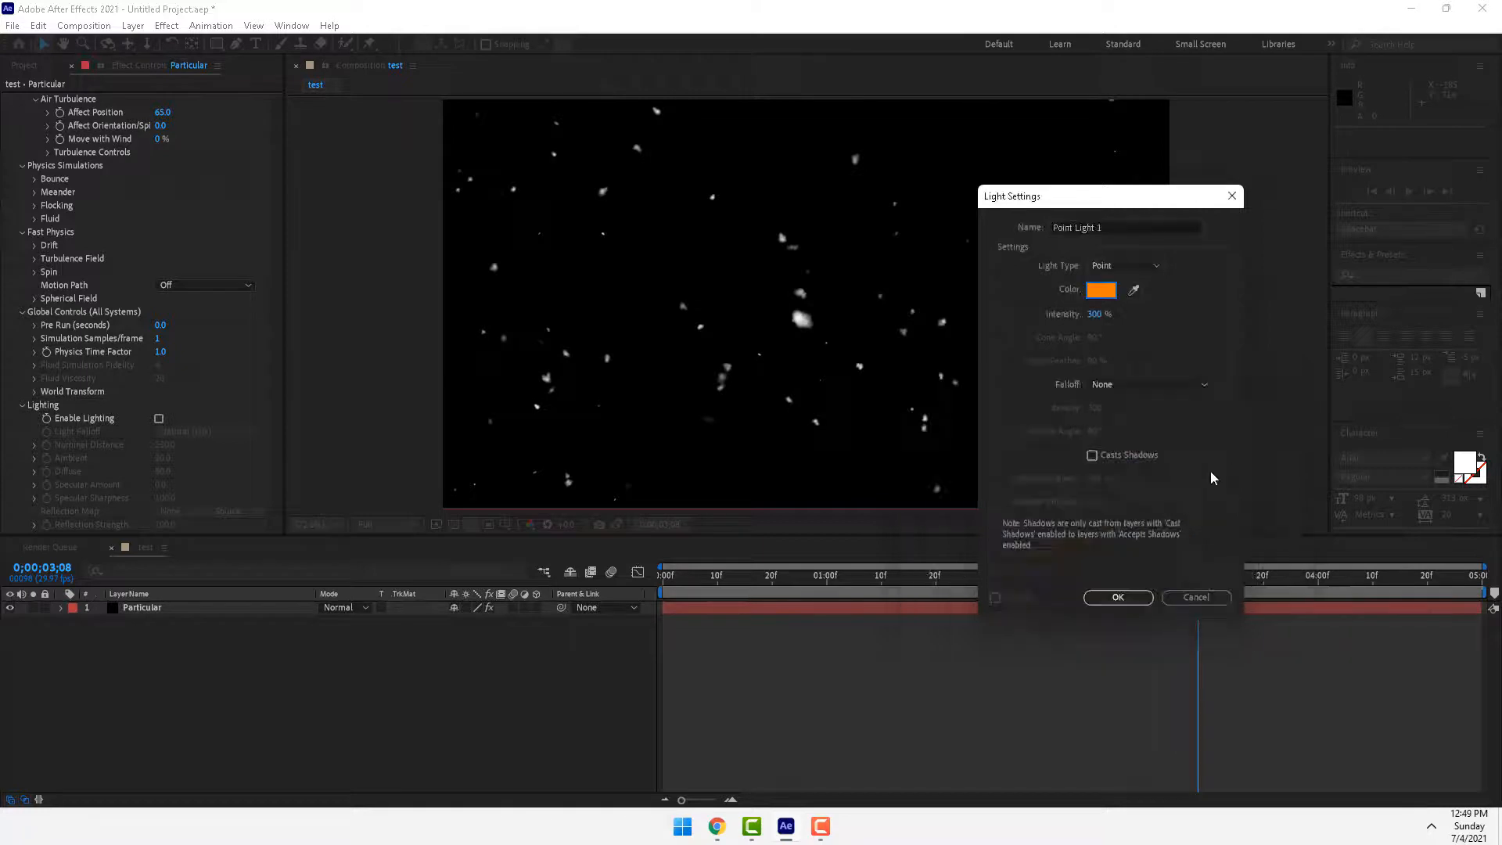
{"action": "left_click", "coordinate": [1119, 597]}
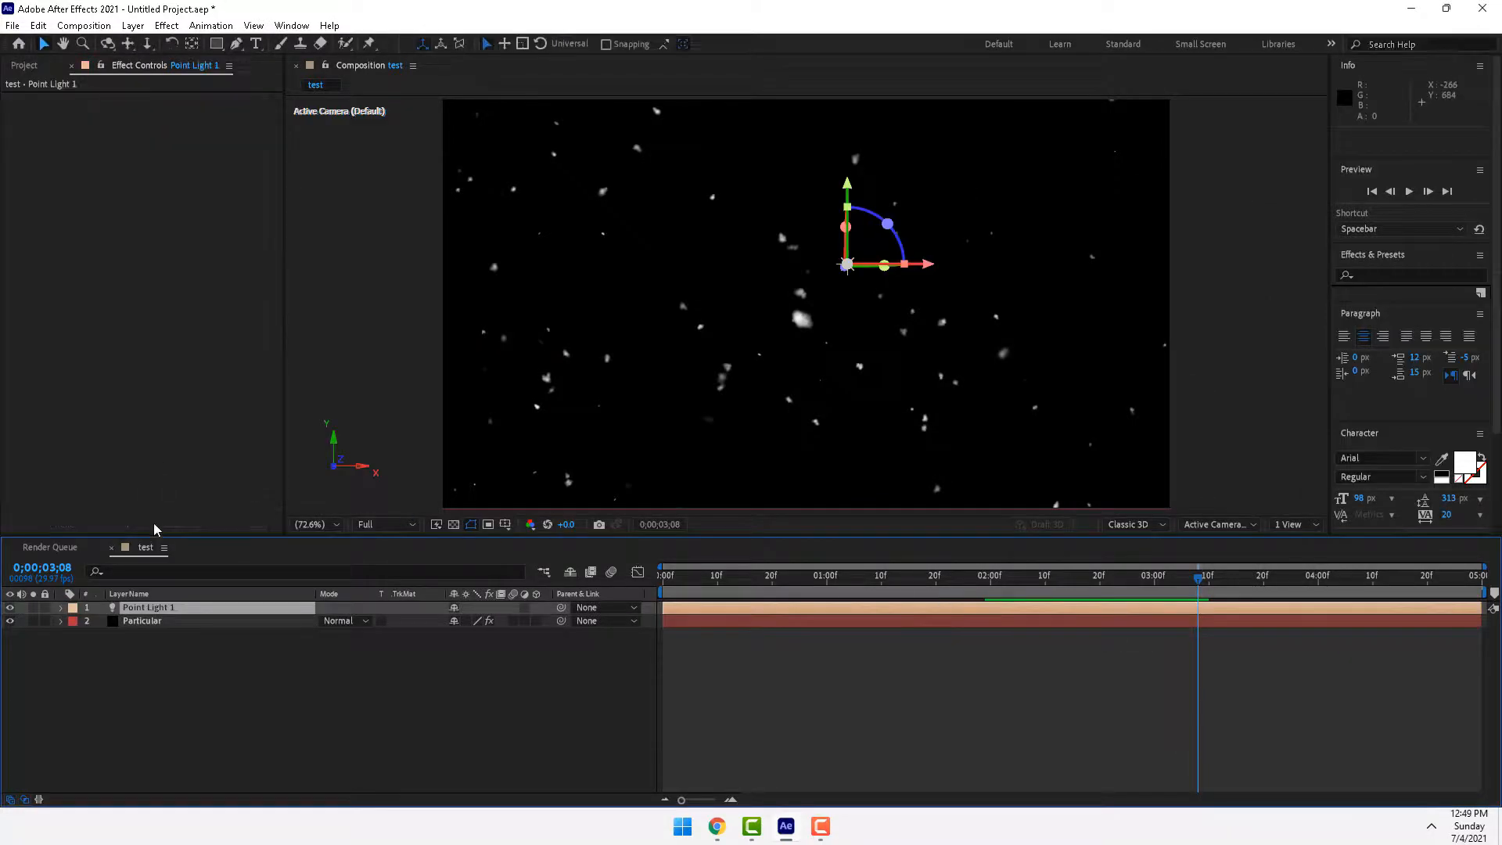
Enable Lighting in the Particular effect and move the point light left along its X axis in the frame
{"action": "left_click", "coordinate": [148, 621]}
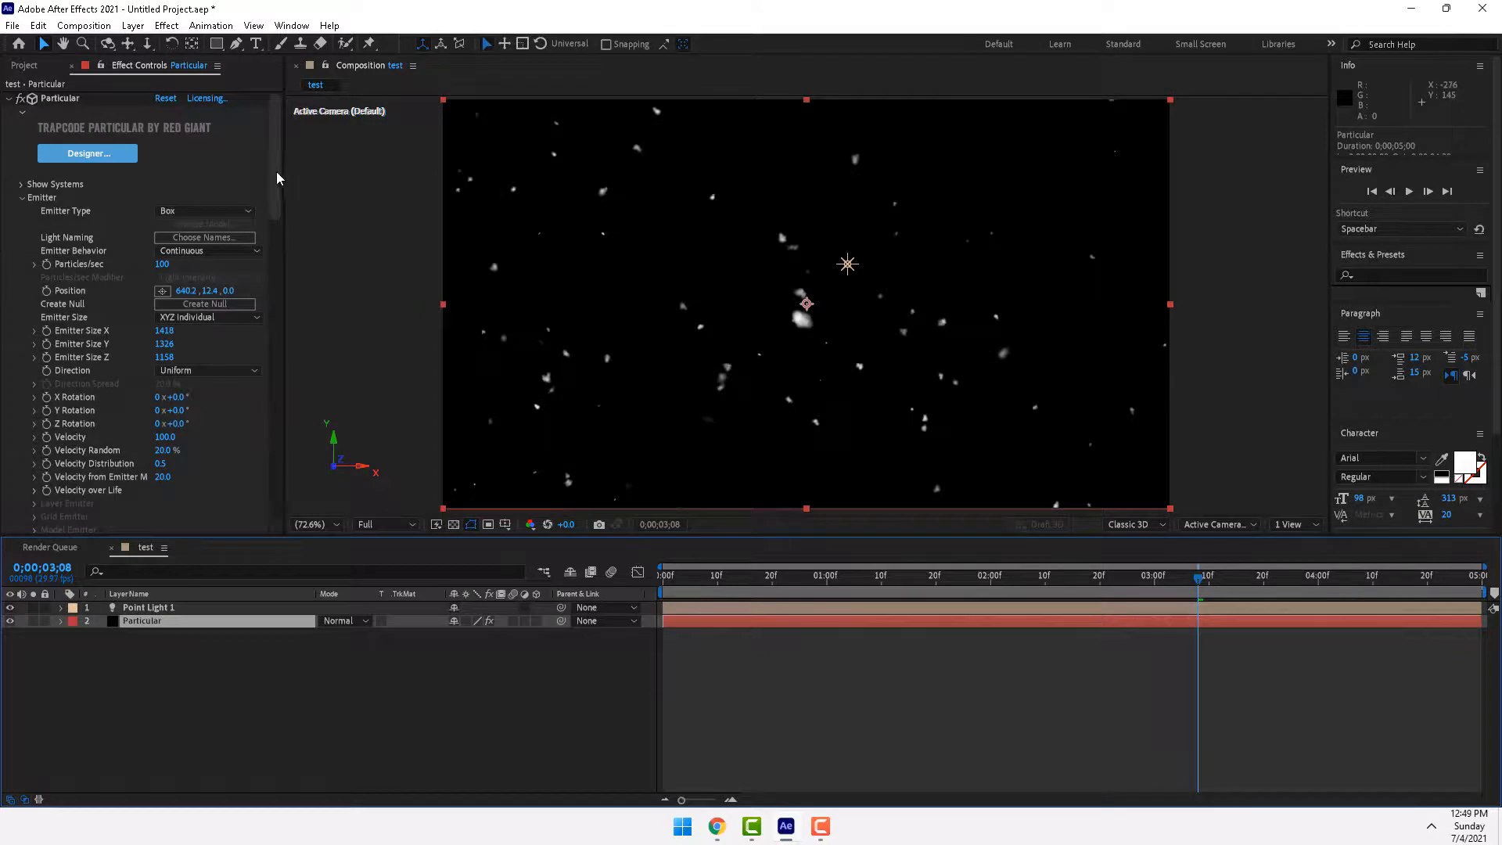
{"action": "left_click_drag", "start_coordinate": [276, 179], "coordinate": [272, 489]}
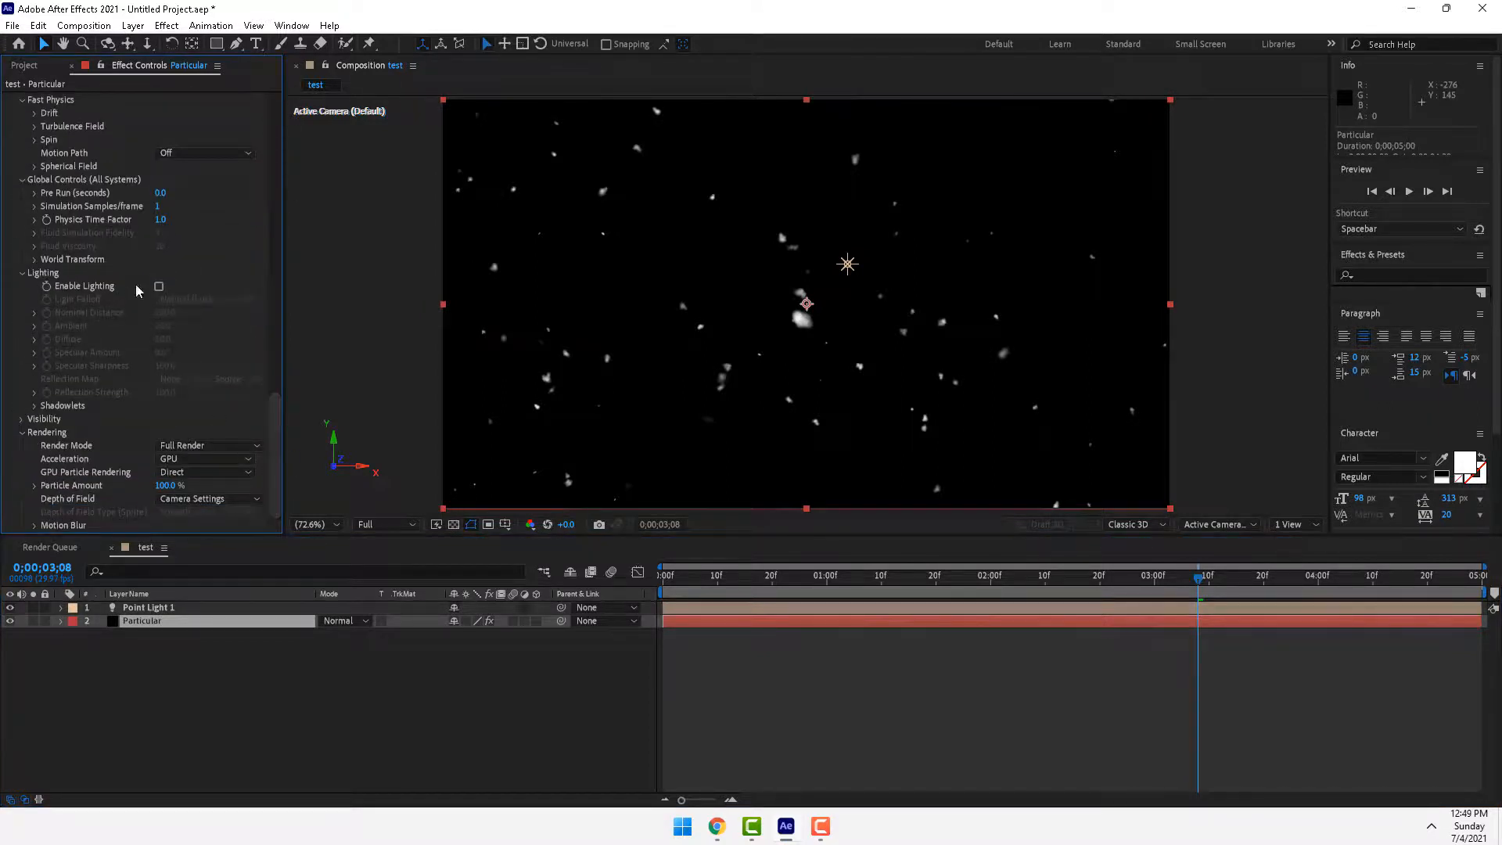
{"action": "left_click", "coordinate": [158, 288]}
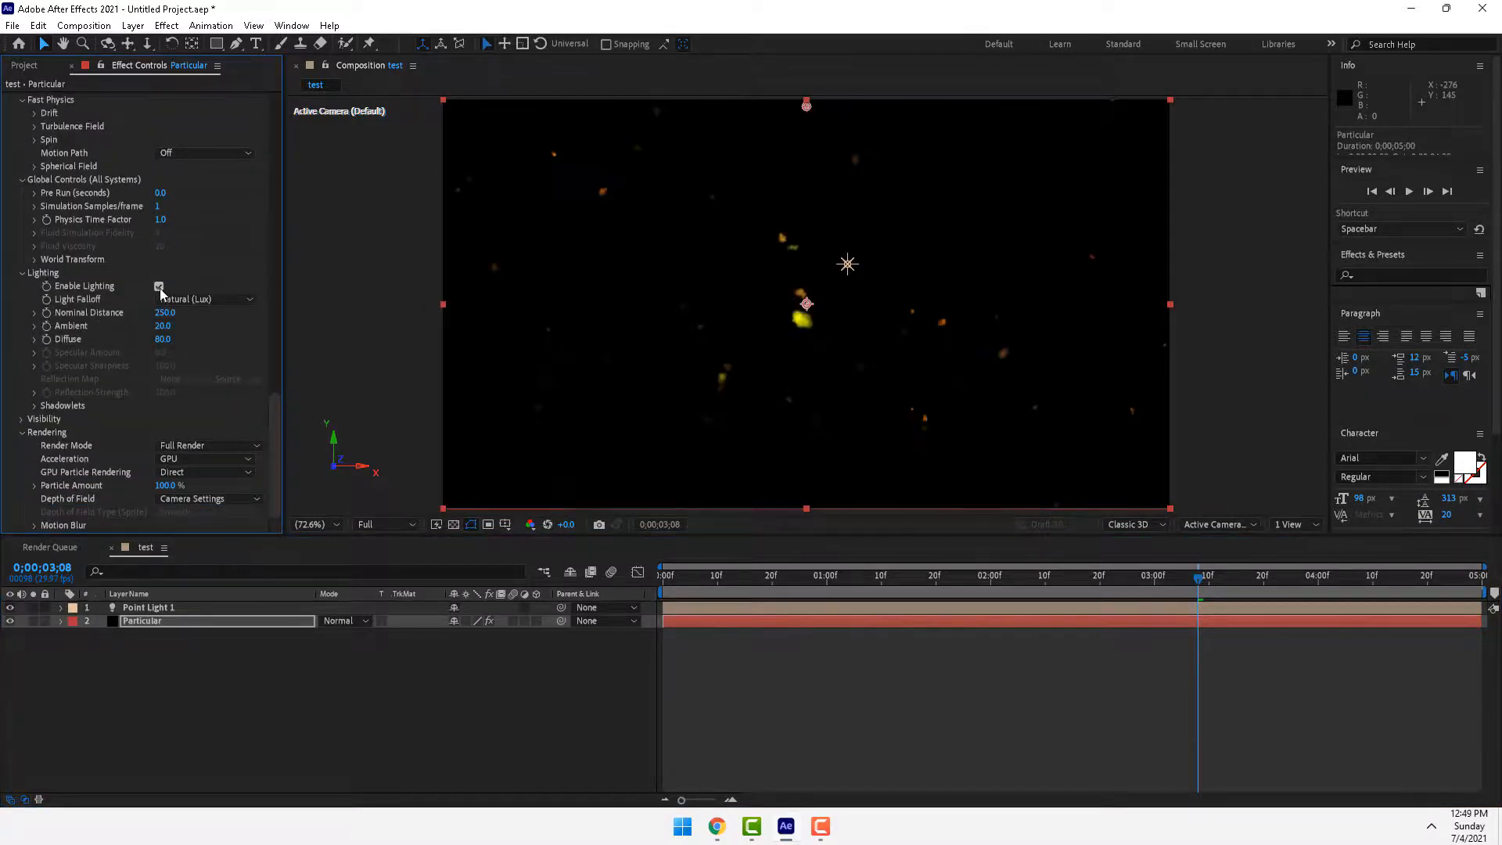
{"action": "left_click", "coordinate": [847, 263]}
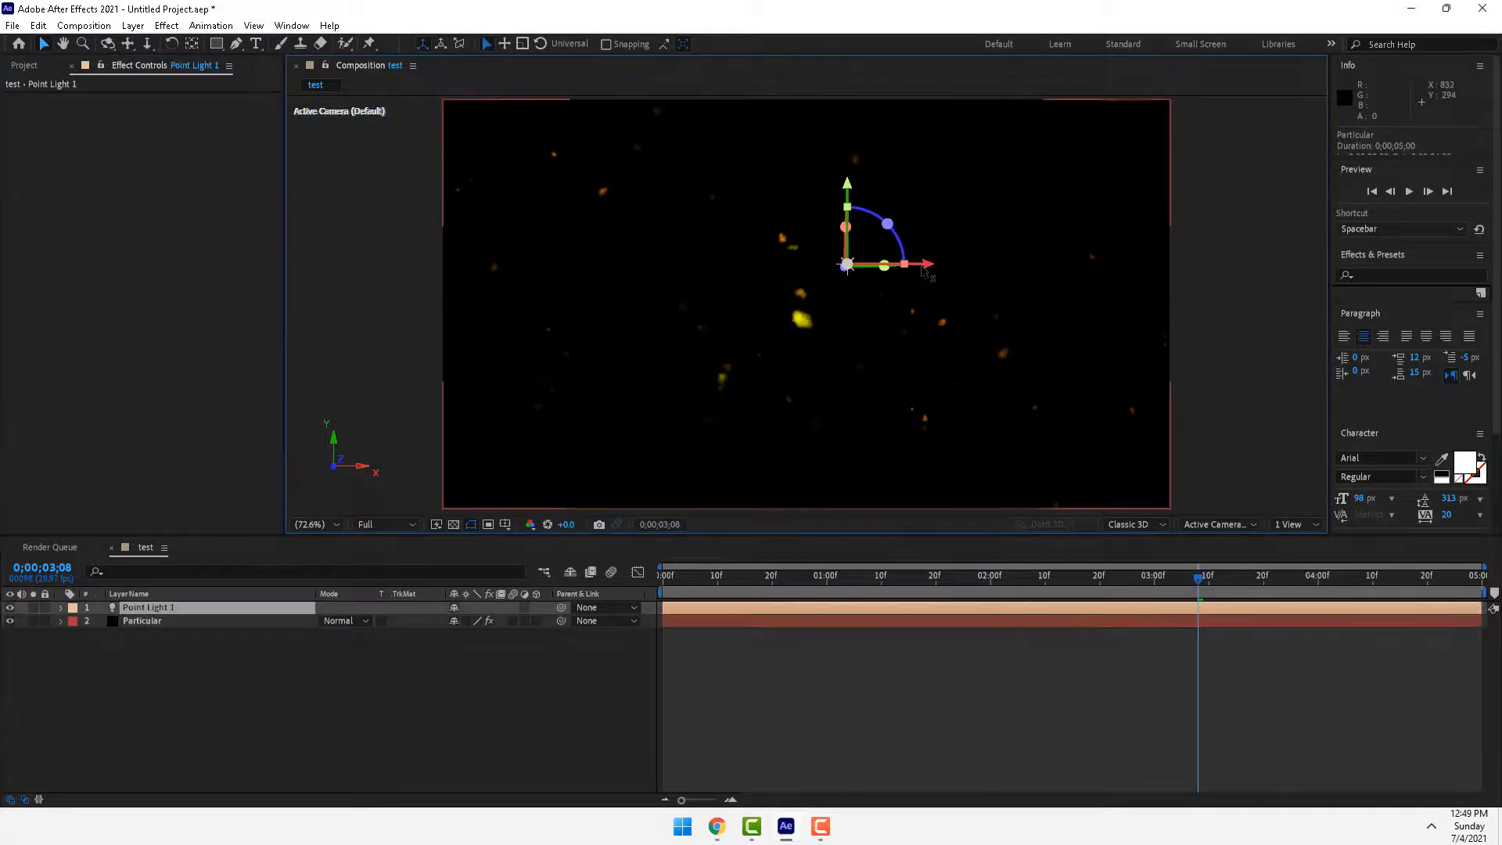
{"action": "left_click_drag", "start_coordinate": [849, 270], "coordinate": [880, 306]}
Examine Particular's Visibility settings and the Acceleration options in its Rendering settings
{"action": "left_click", "coordinate": [161, 620]}
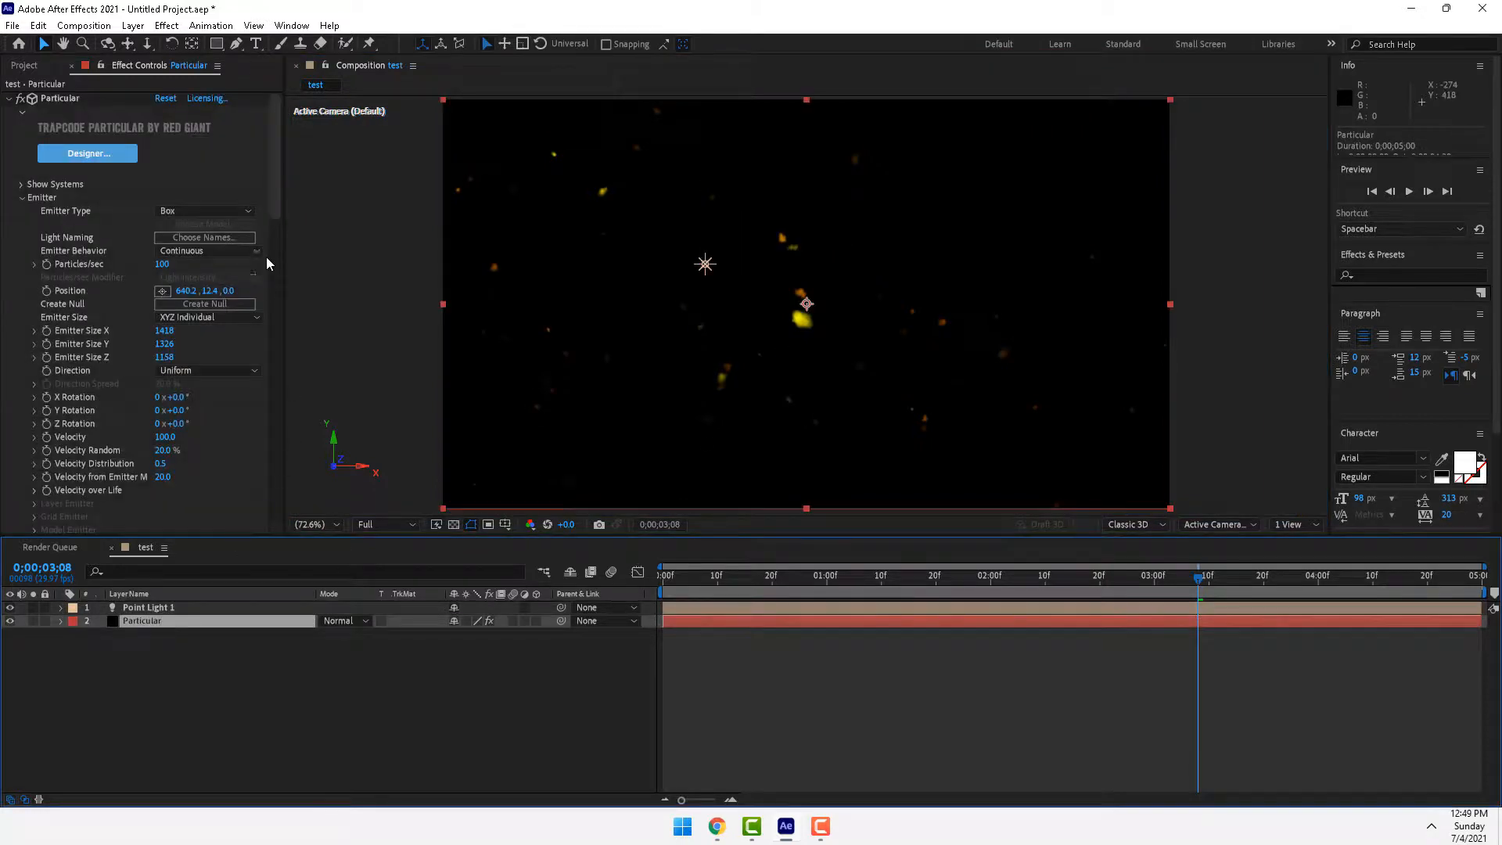
{"action": "left_click_drag", "start_coordinate": [278, 152], "coordinate": [265, 491]}
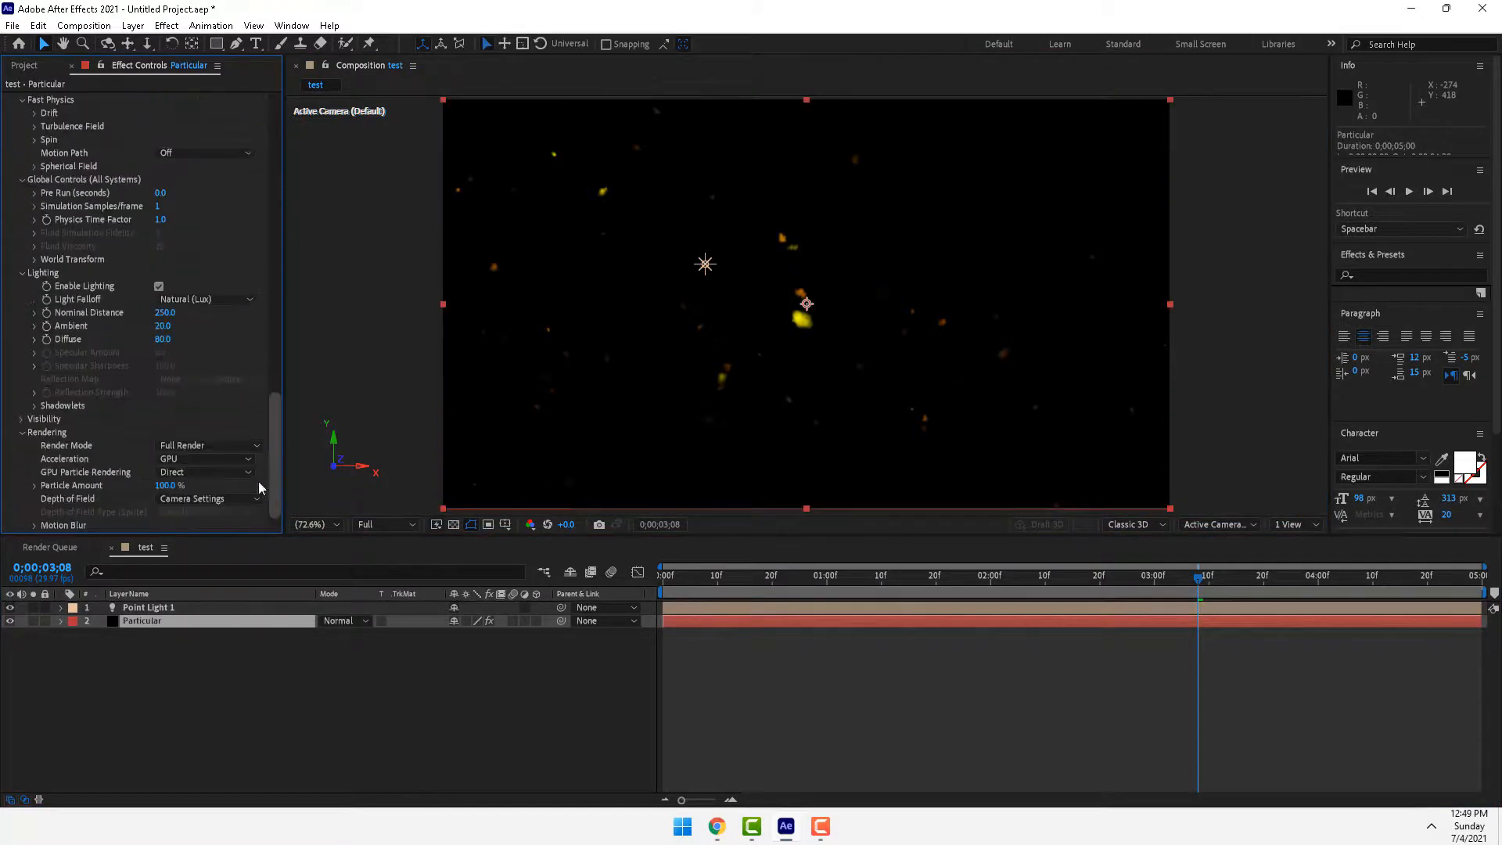
{"action": "left_click", "coordinate": [22, 419]}
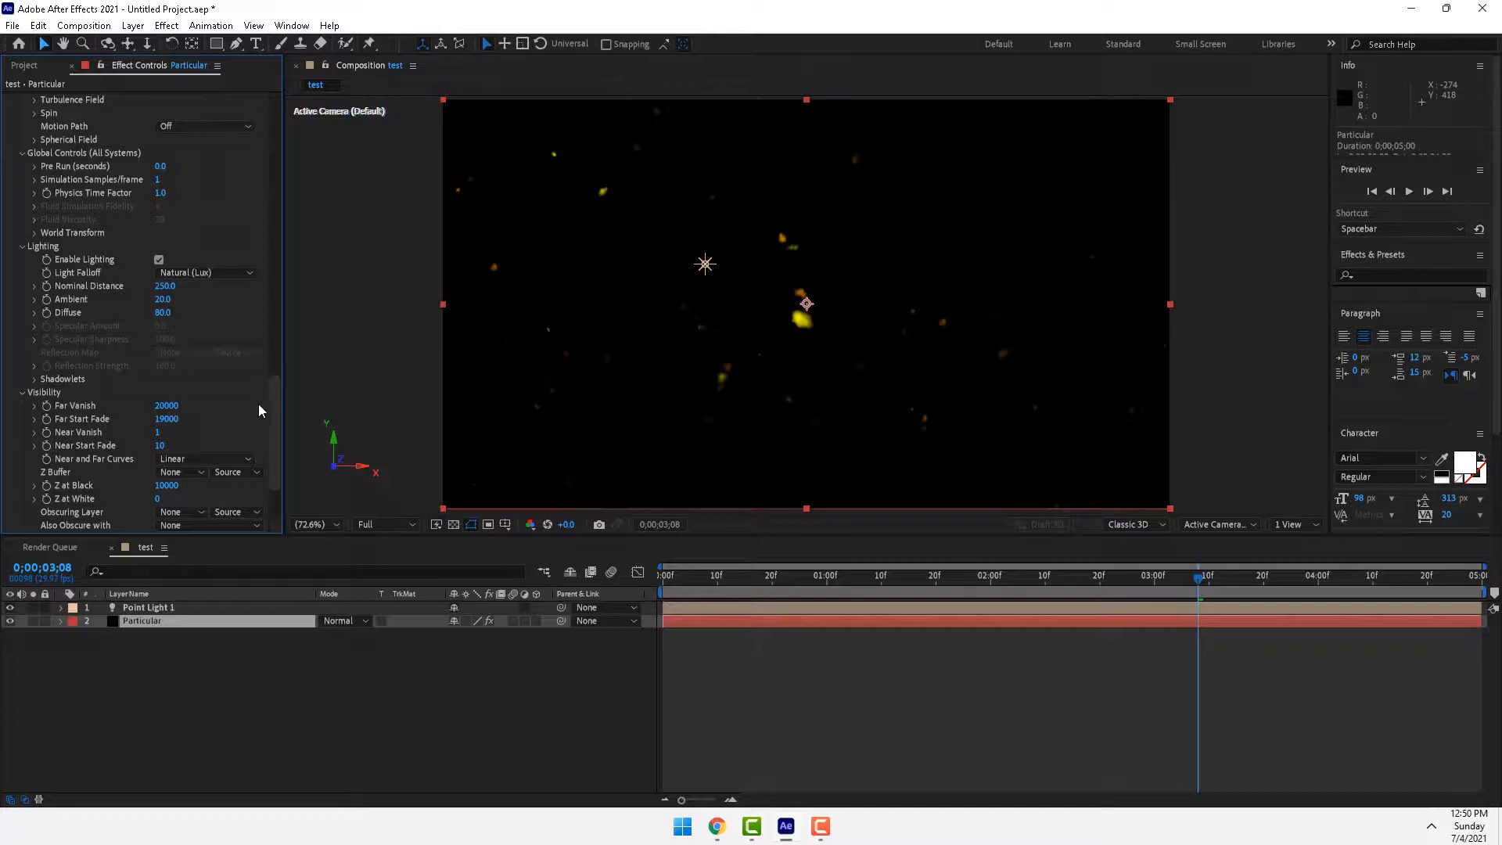
{"action": "left_click_drag", "start_coordinate": [275, 401], "coordinate": [274, 429]}
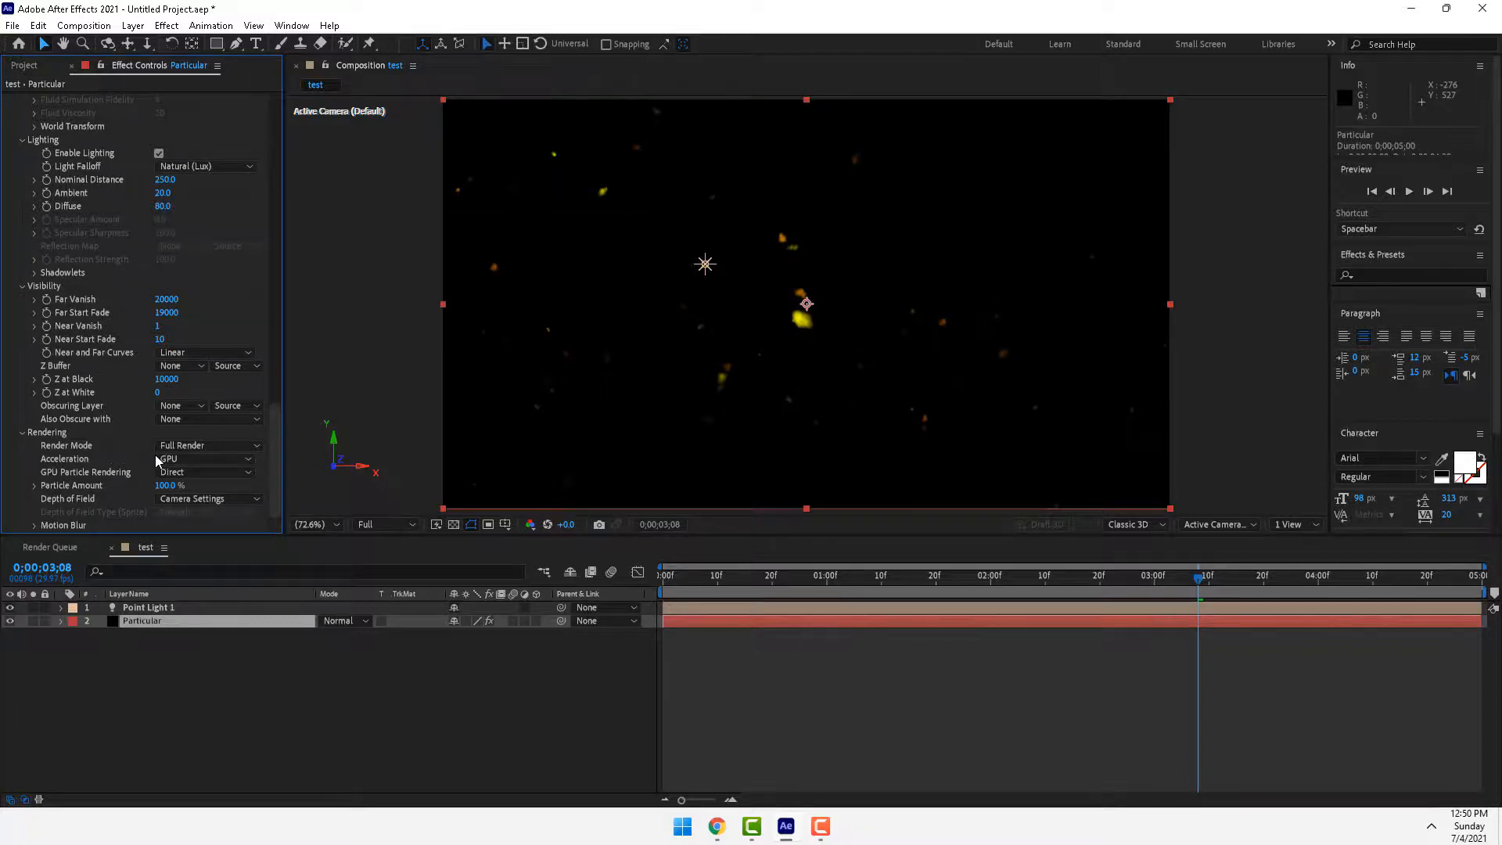
{"action": "left_click", "coordinate": [190, 460]}
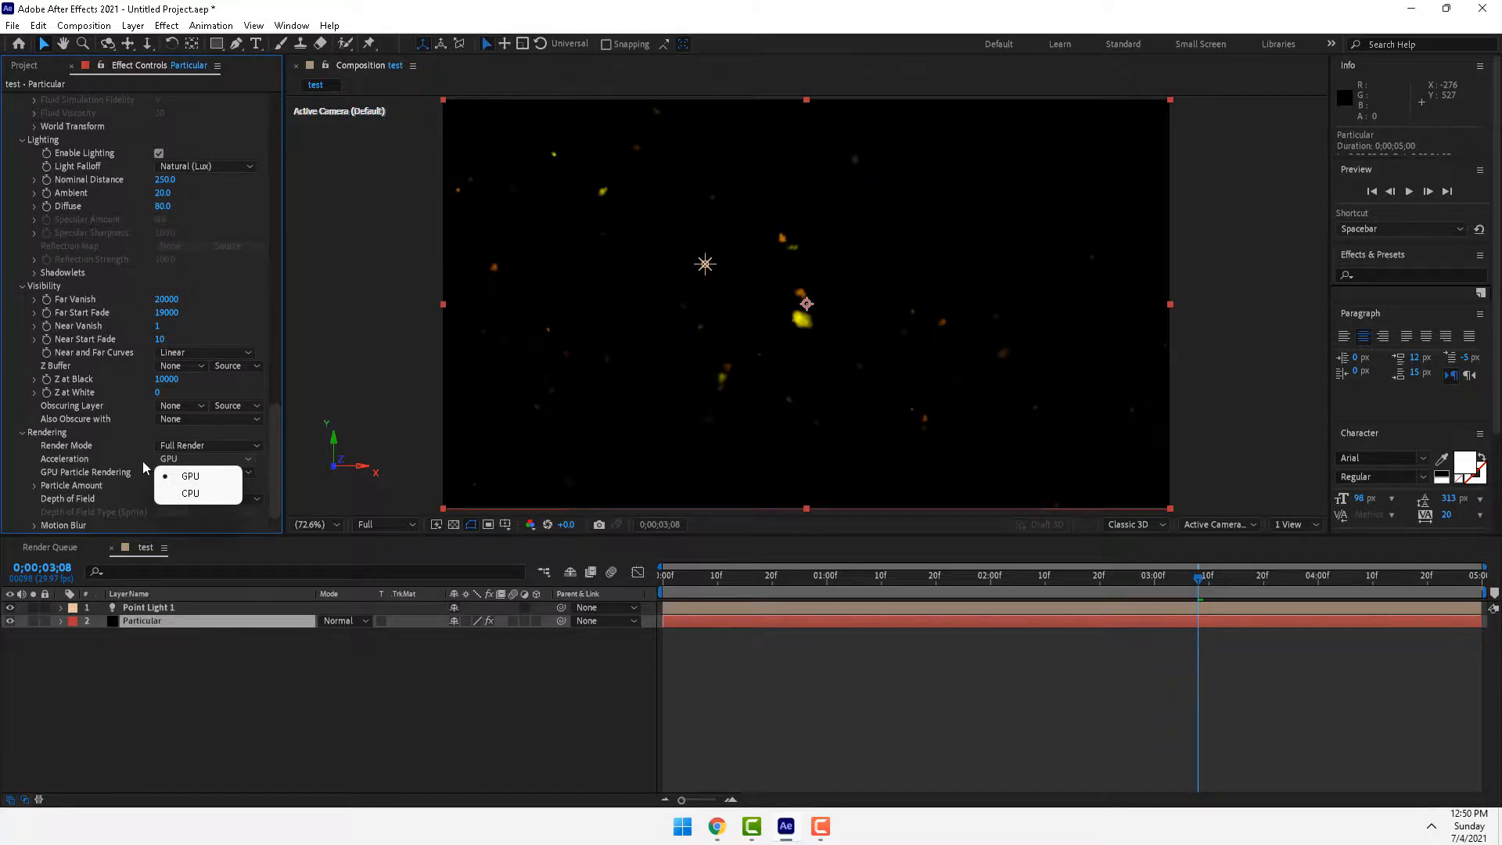
{"action": "left_click", "coordinate": [133, 443]}
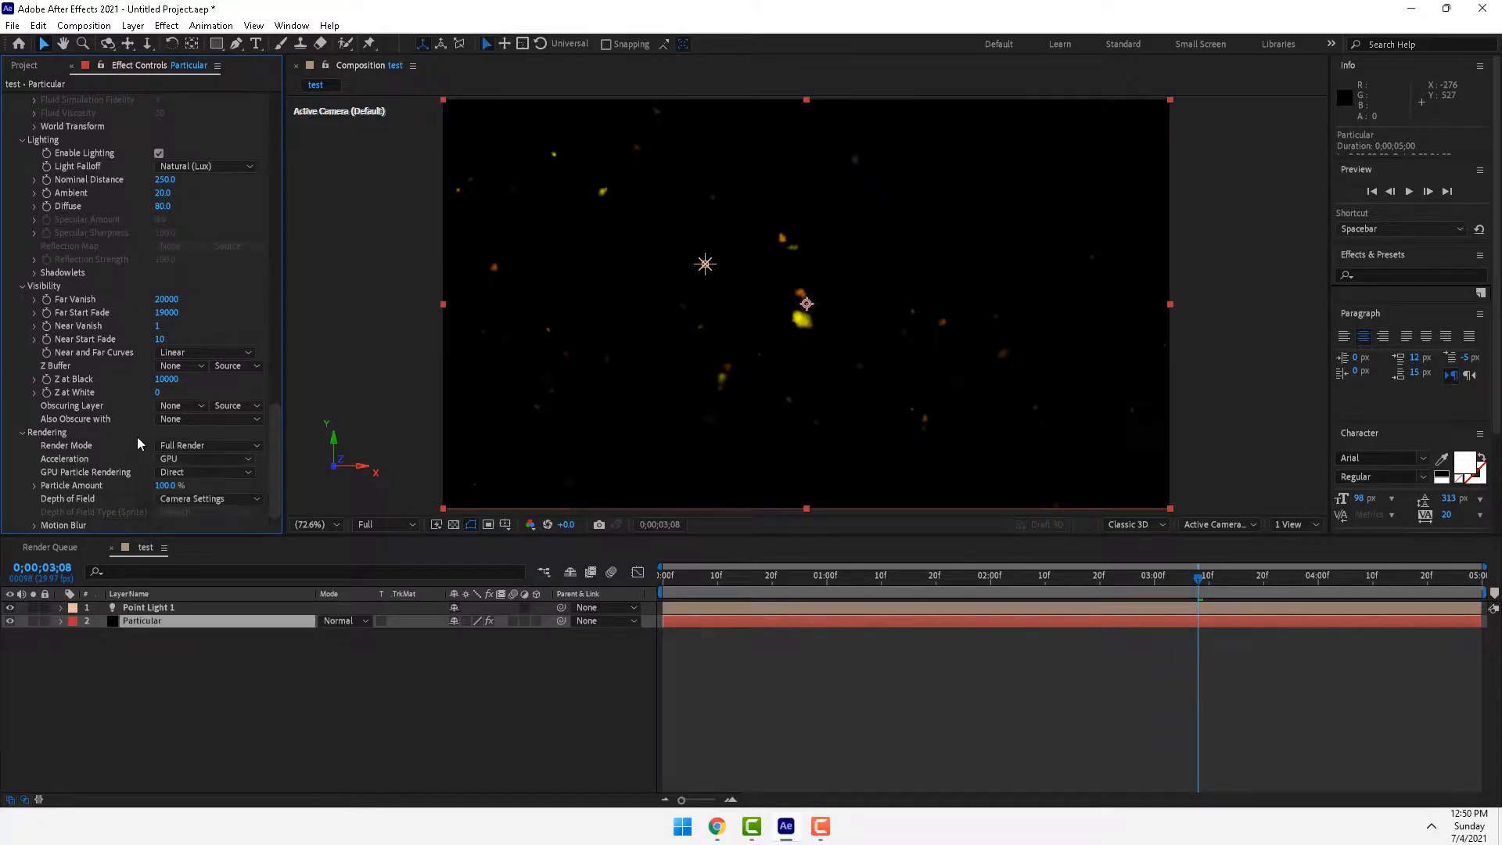
Set Motion Blur to On in Particular's Rendering settings
{"action": "left_click", "coordinate": [34, 525]}
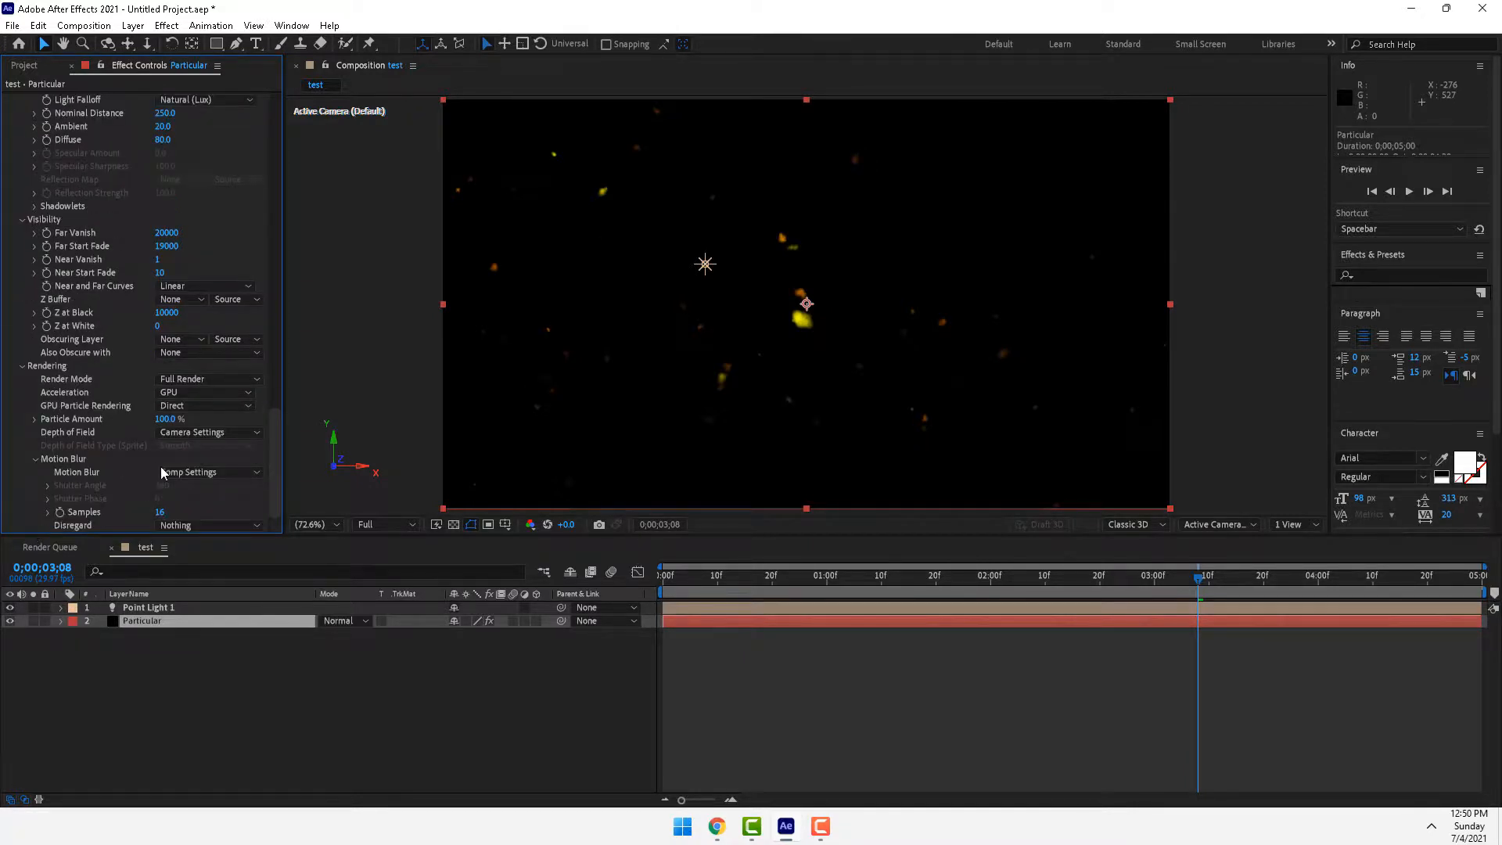
{"action": "left_click", "coordinate": [216, 477]}
{"action": "left_click", "coordinate": [205, 525]}
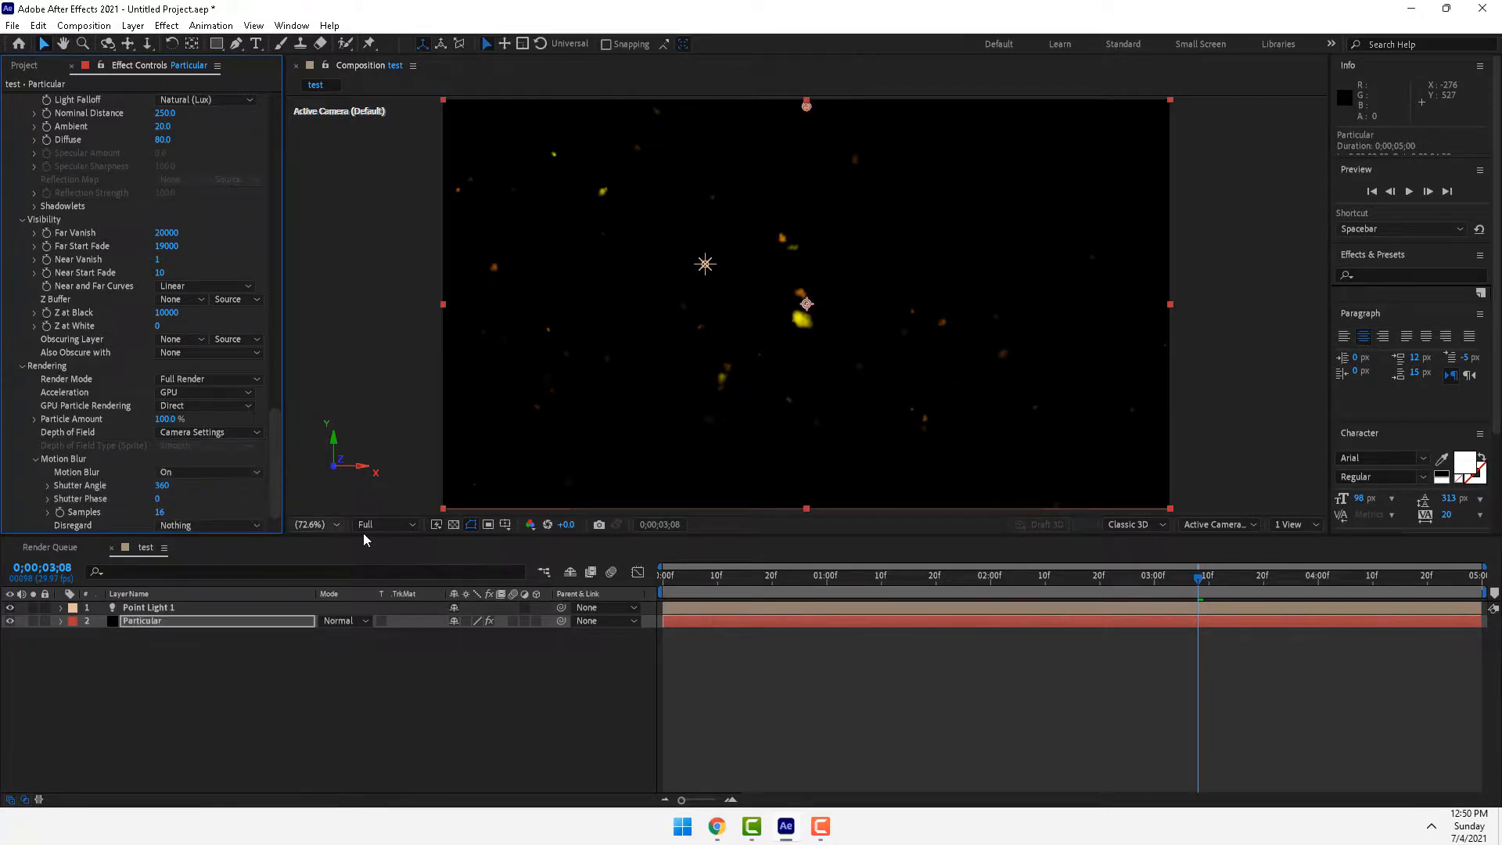
Delete the point light layer and disable Lighting in the Particular effect
{"action": "left_click", "coordinate": [170, 609]}
{"action": "key", "text": "Delete"}
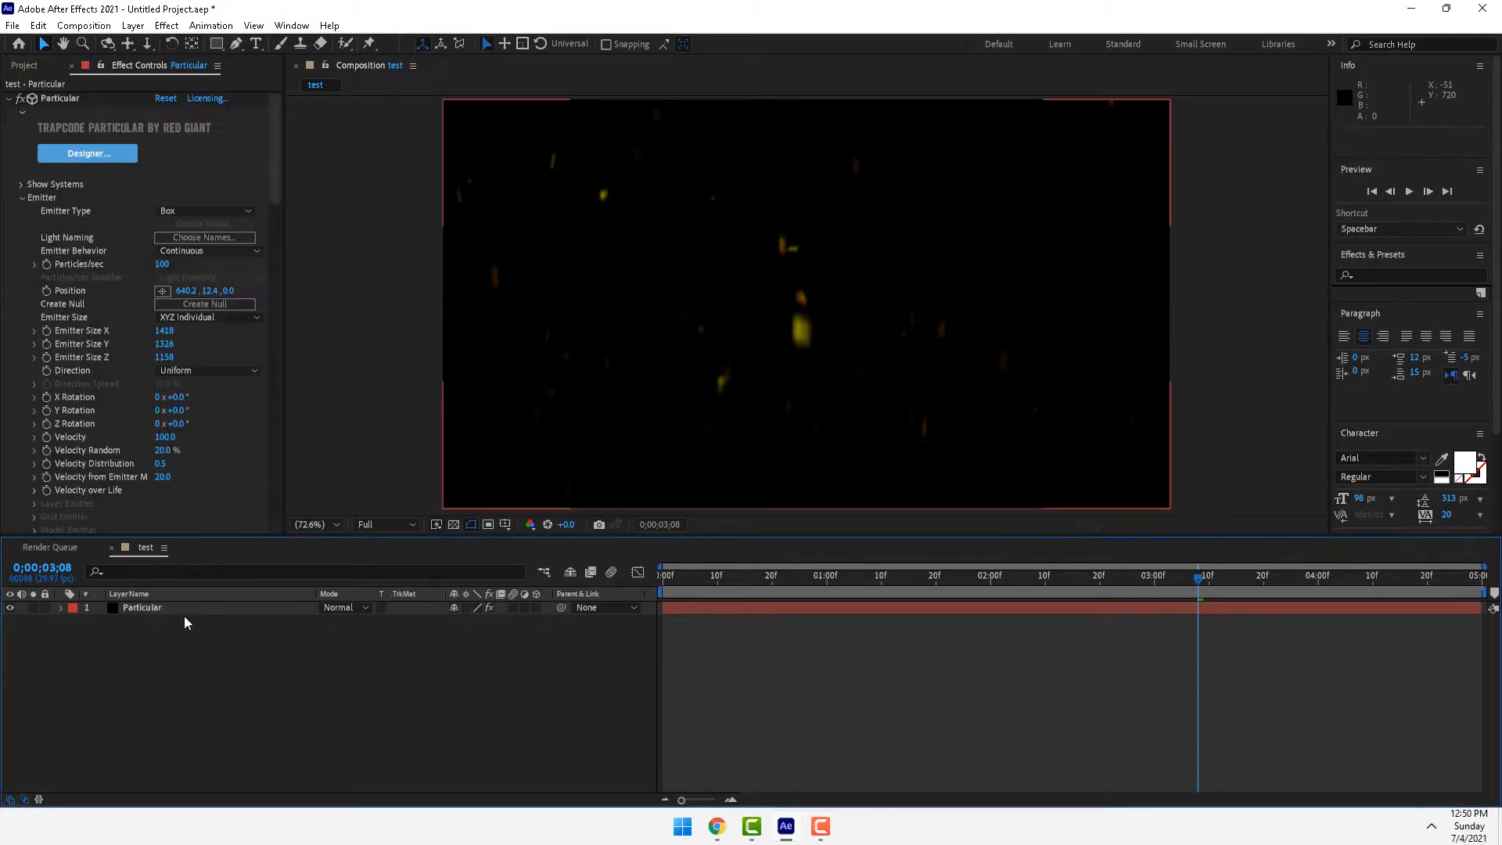
{"action": "left_click", "coordinate": [184, 613]}
{"action": "left_click_drag", "start_coordinate": [276, 241], "coordinate": [276, 438]}
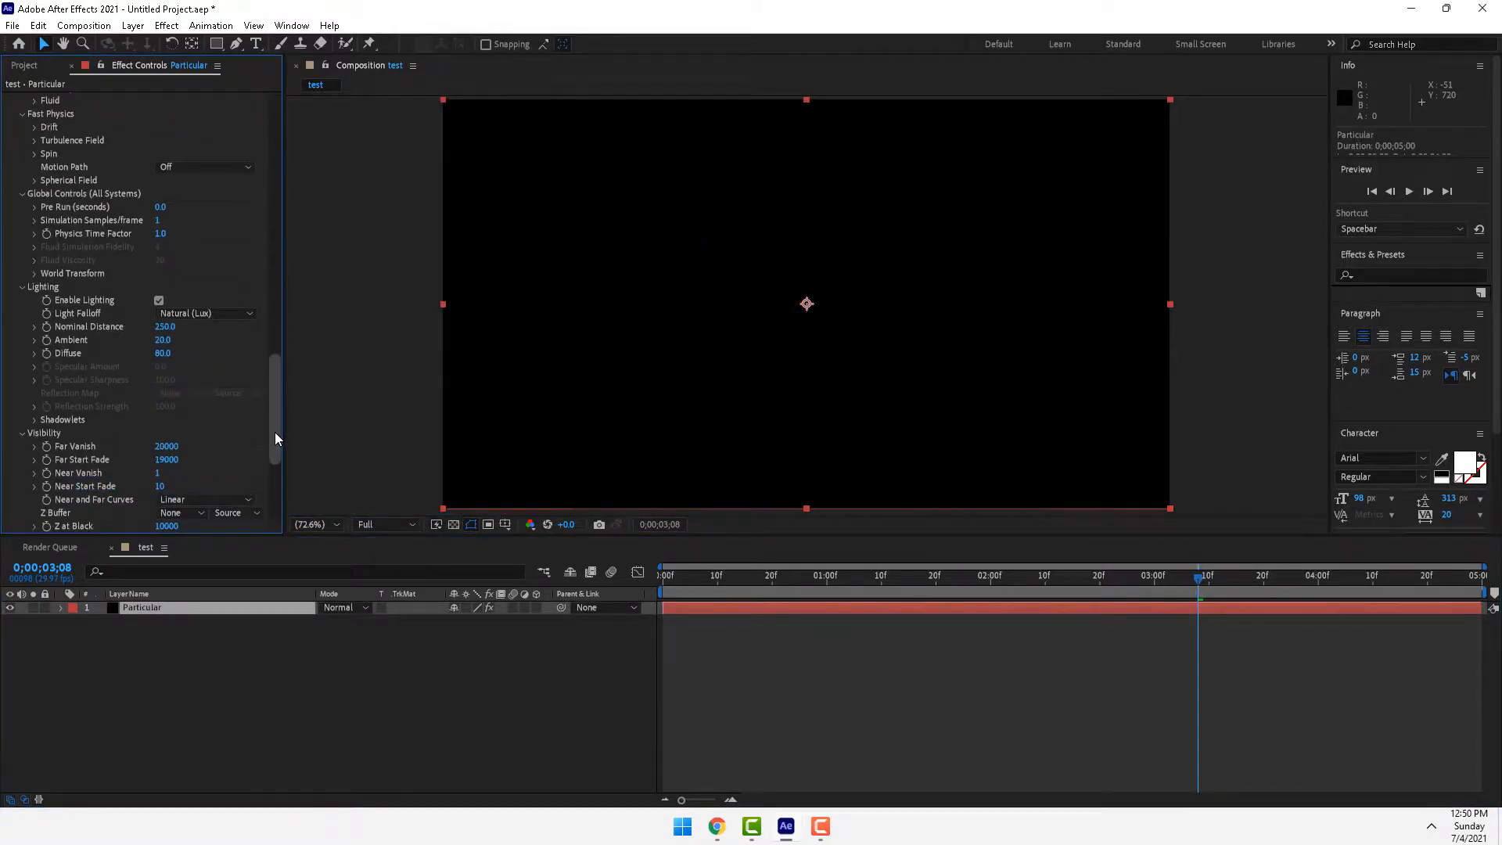
{"action": "left_click", "coordinate": [159, 300]}
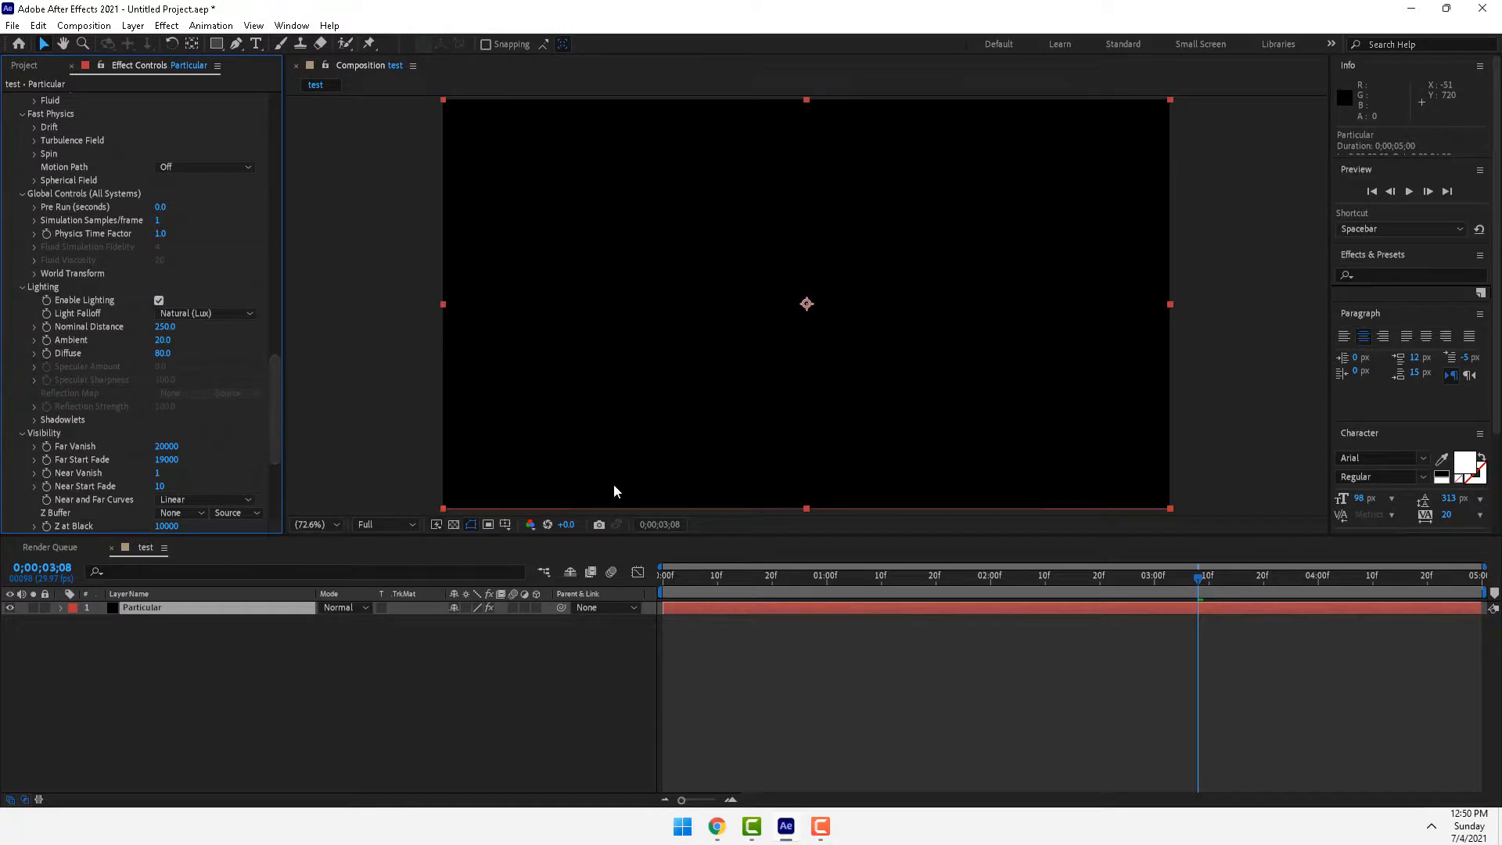
Preview the motion-blurred particles and look back over Particular's Rendering and Emitter settings
{"action": "left_click", "coordinate": [1406, 193]}
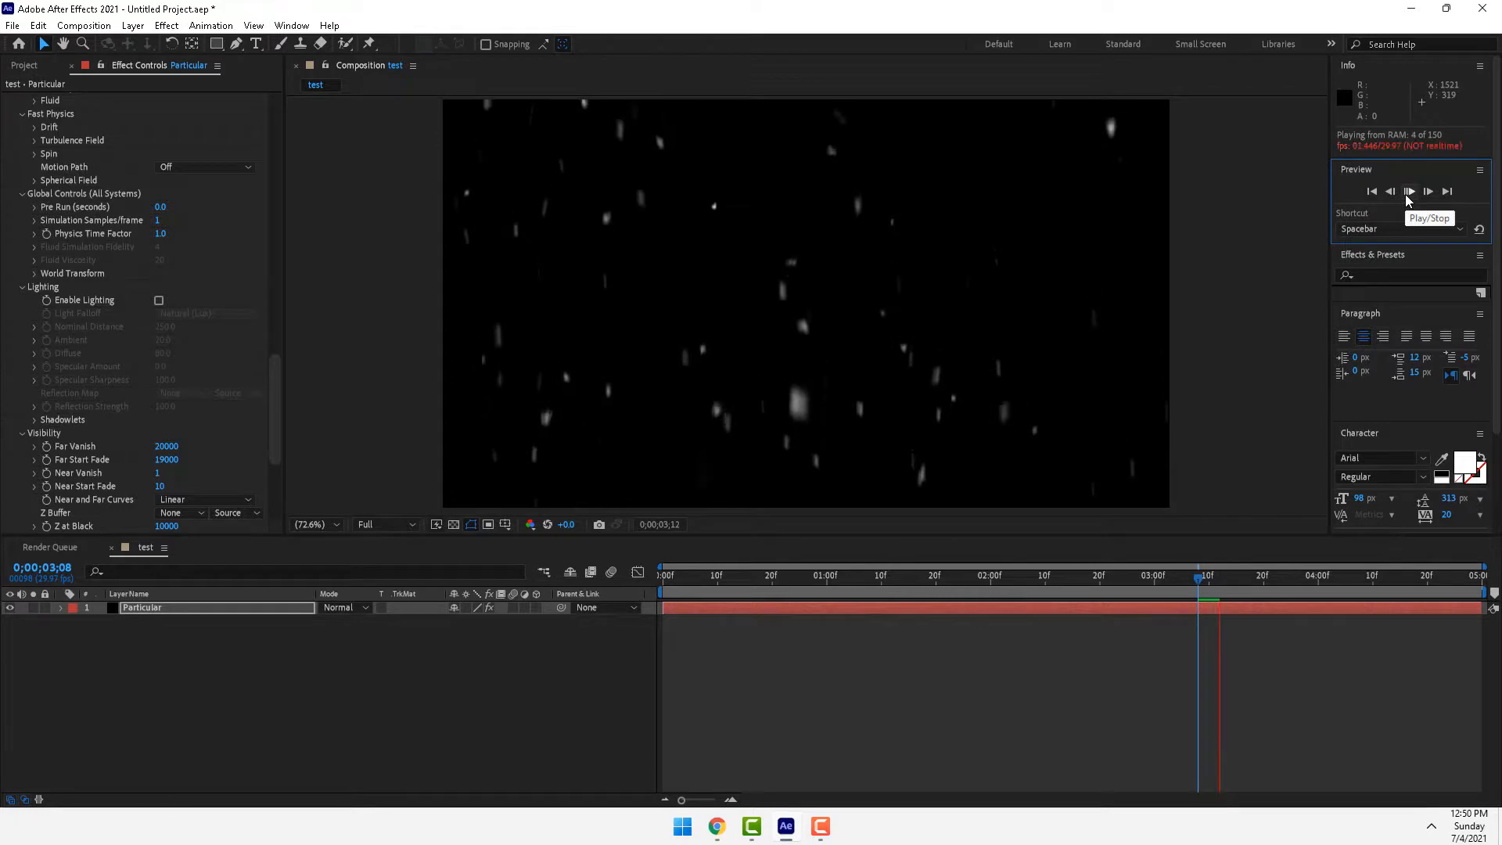
{"action": "key", "text": "space"}
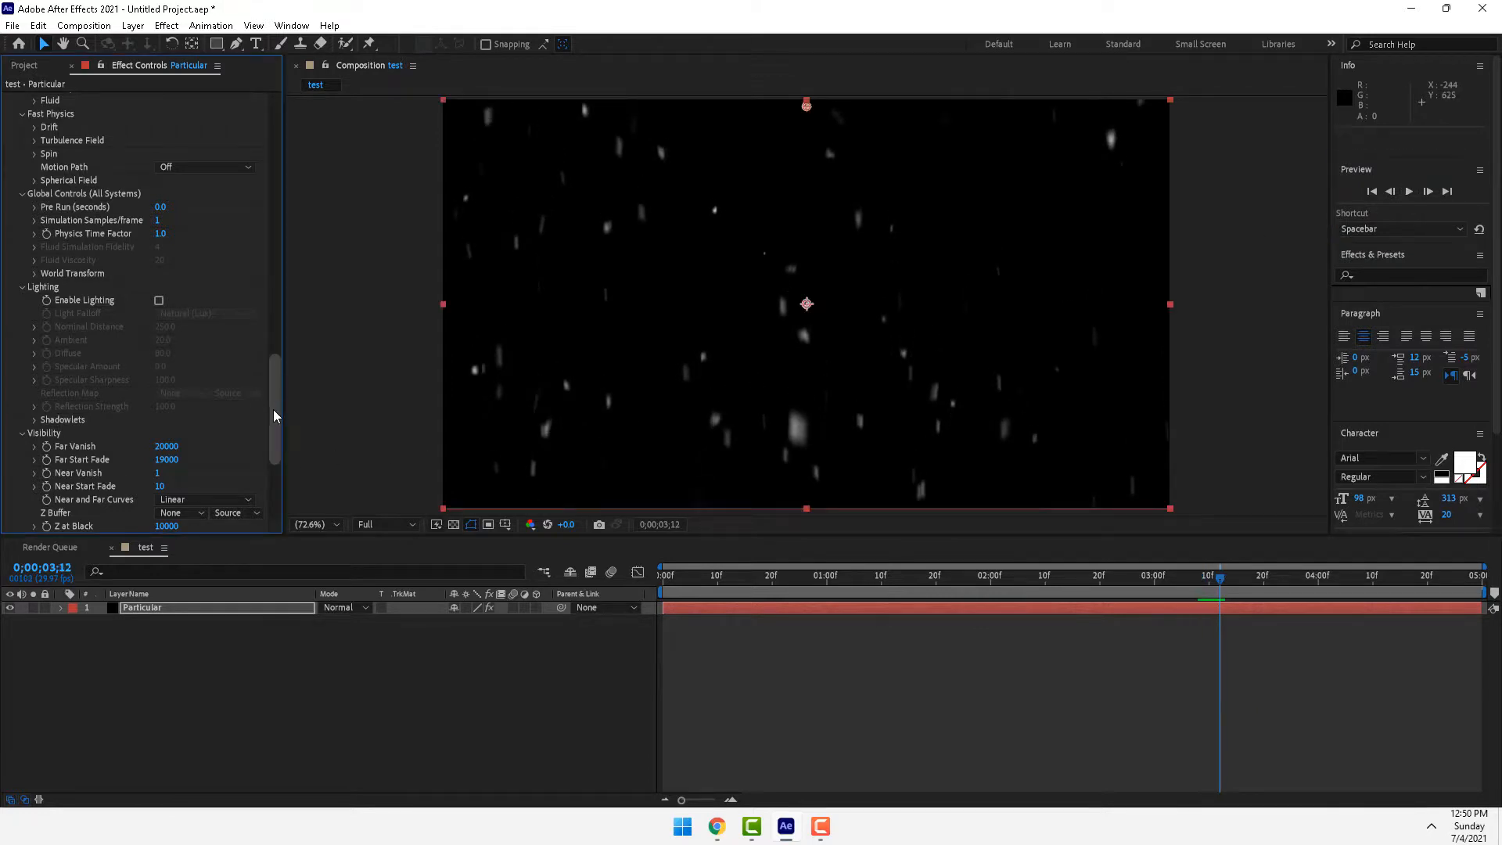
{"action": "left_click_drag", "start_coordinate": [274, 410], "coordinate": [277, 509]}
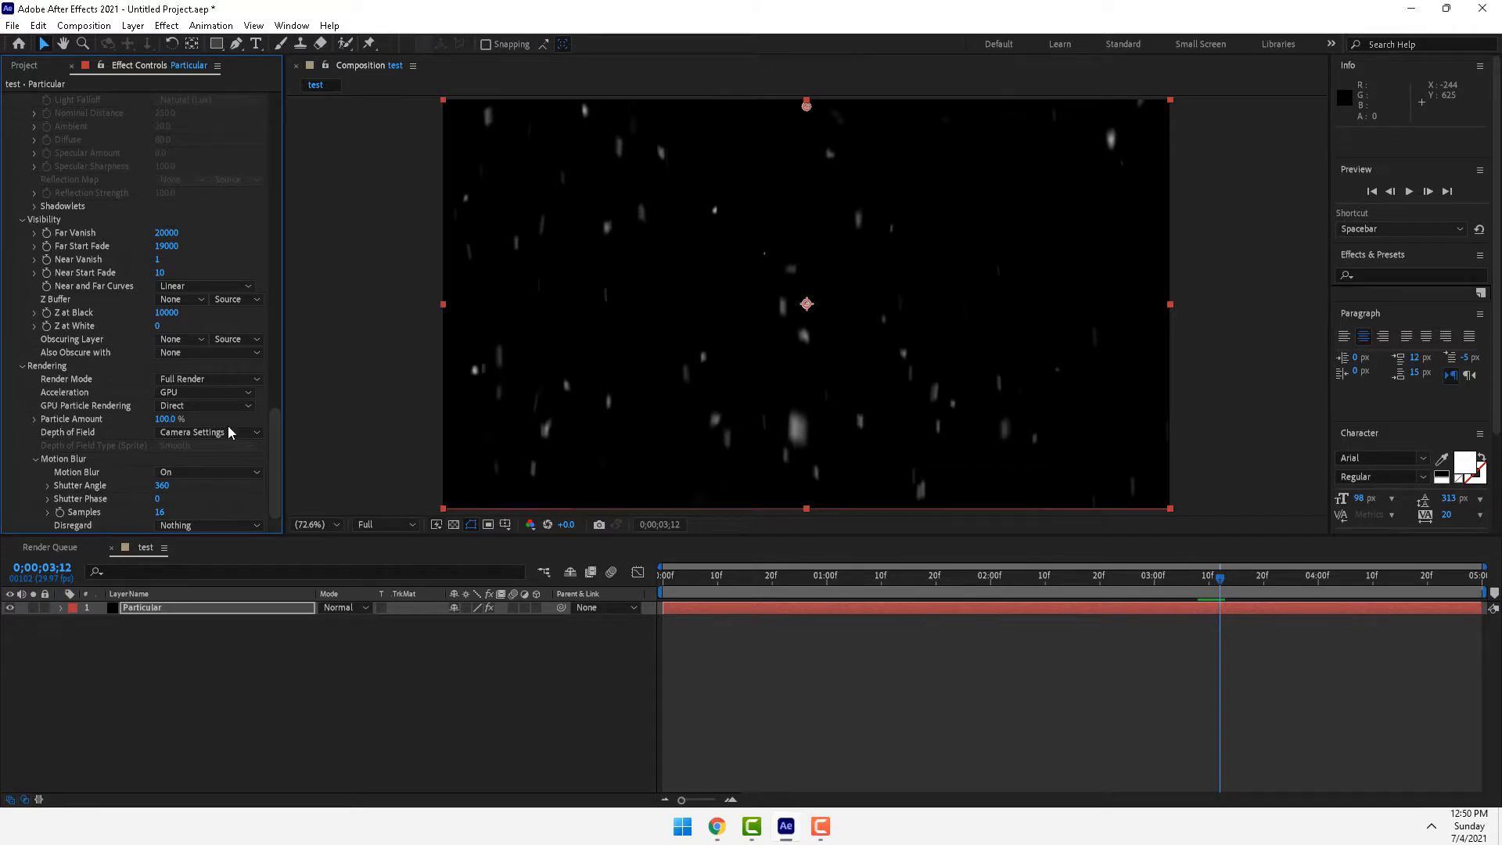
{"action": "left_click_drag", "start_coordinate": [280, 461], "coordinate": [288, 194]}
{"action": "left_click", "coordinate": [289, 194]}
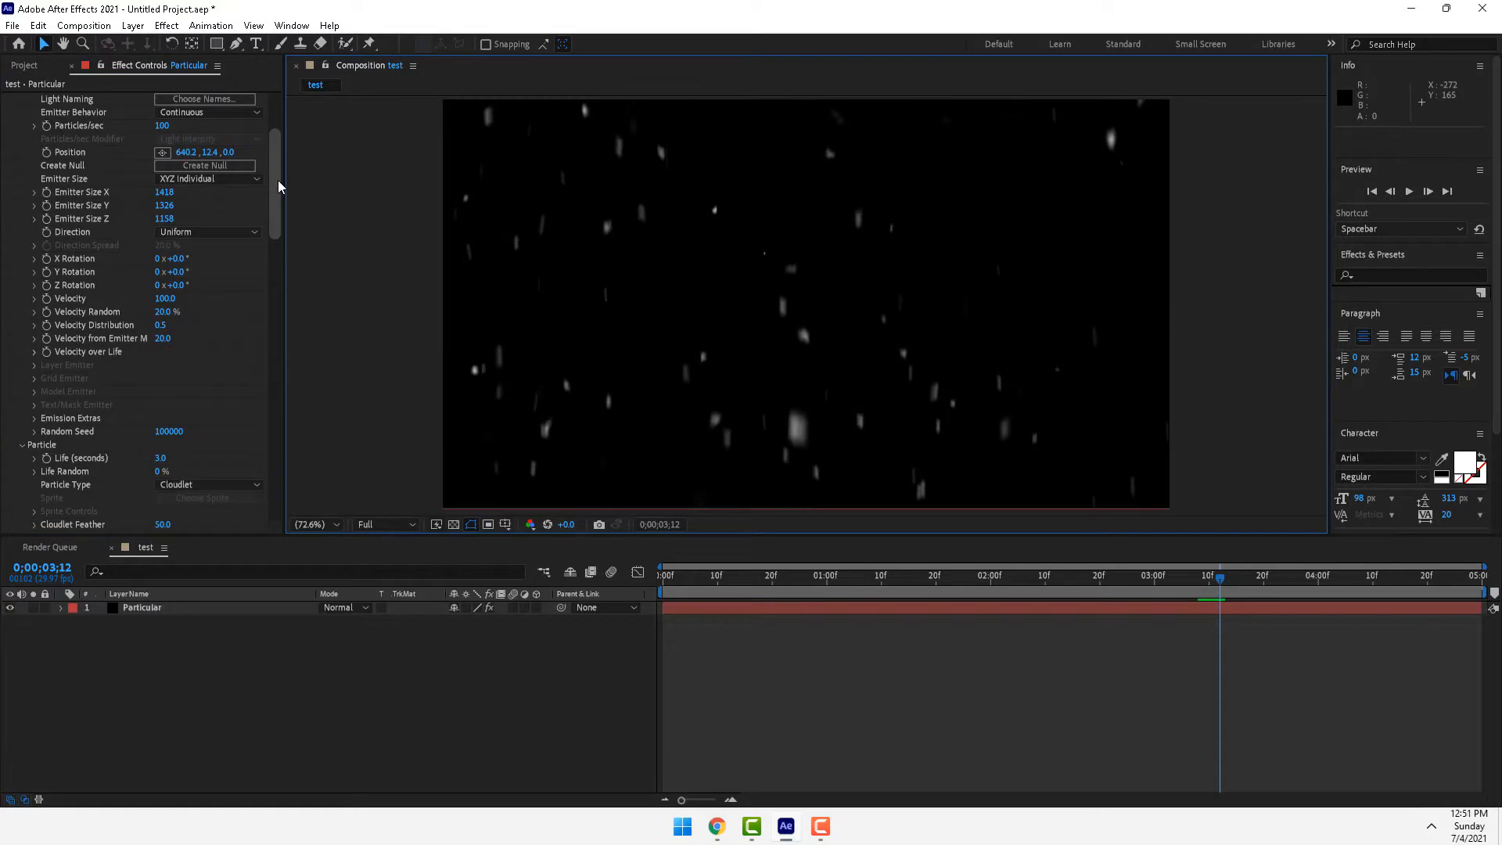